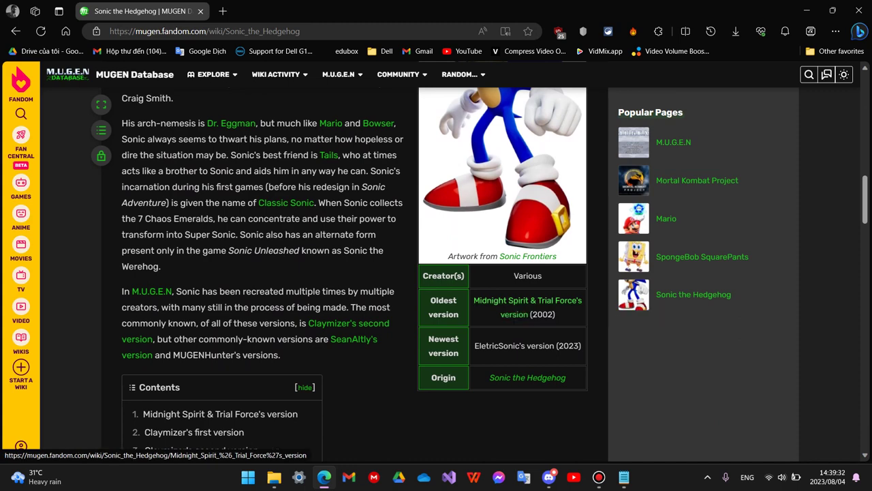
# Open the Midnight Spirit & Trial Force's version page for Sonic, check its Dropbox download page, and glance at the plans.txt notes
pyautogui.click(527, 300)
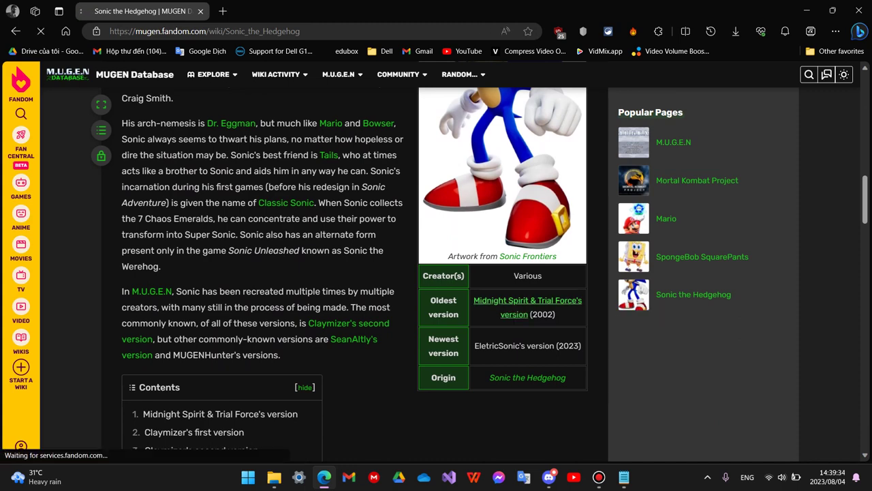
pyautogui.scroll(-5, 527, 300)
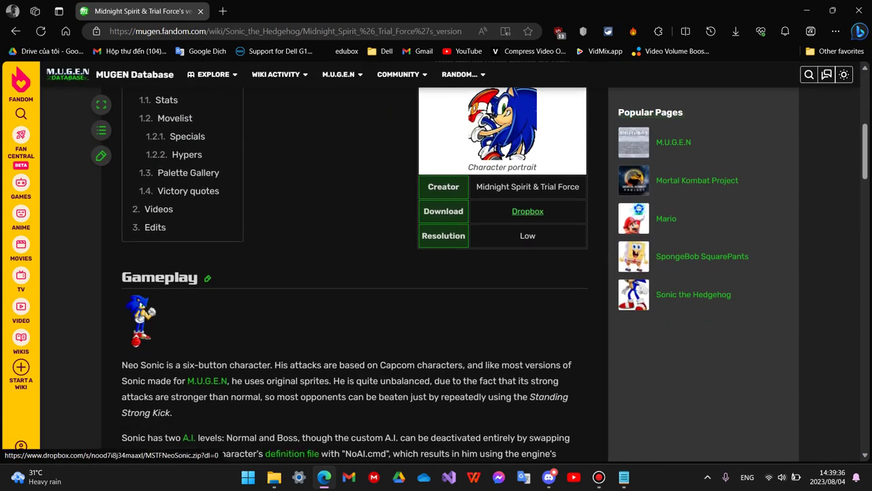
pyautogui.click(527, 211)
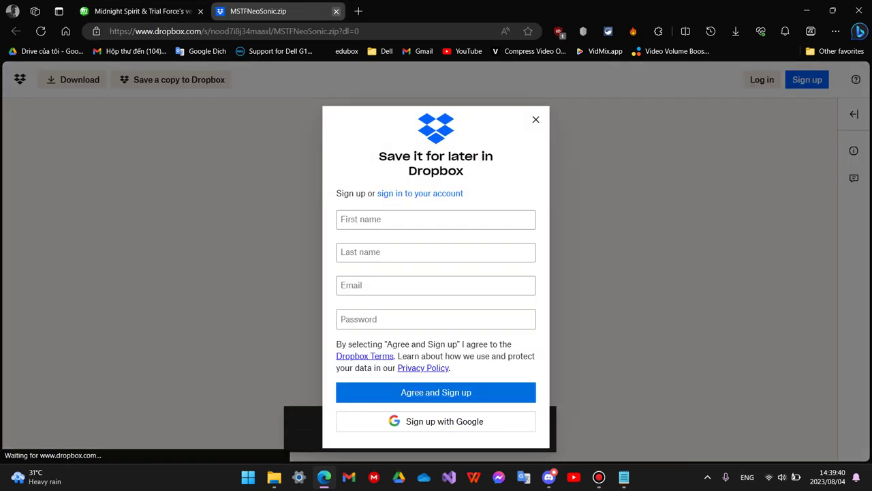
pyautogui.click(336, 11)
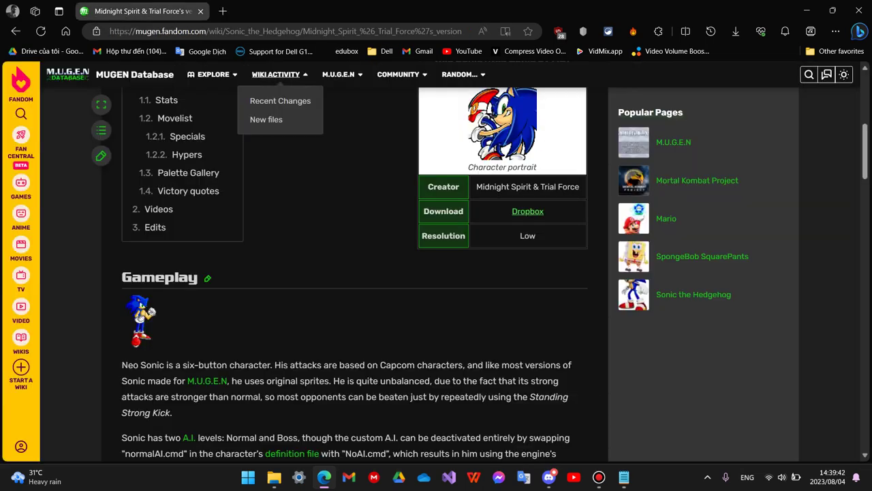
pyautogui.scroll(5, 436, 258)
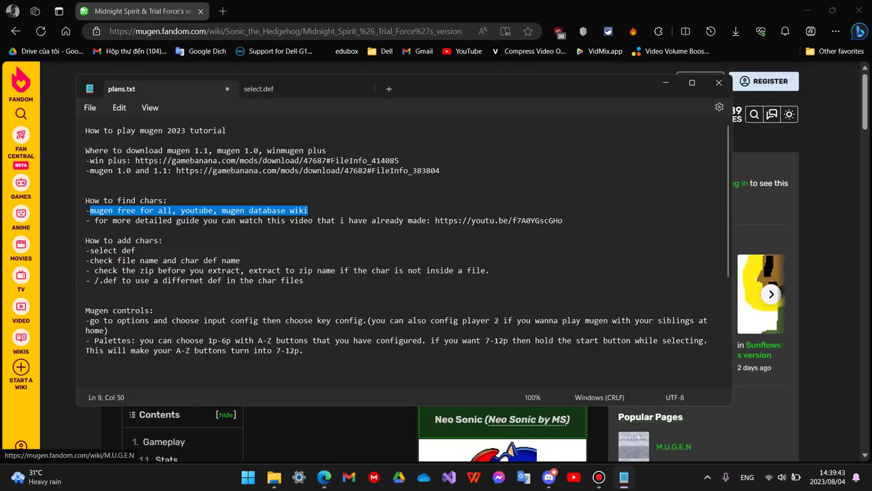
pyautogui.click(624, 477)
pyautogui.click(624, 476)
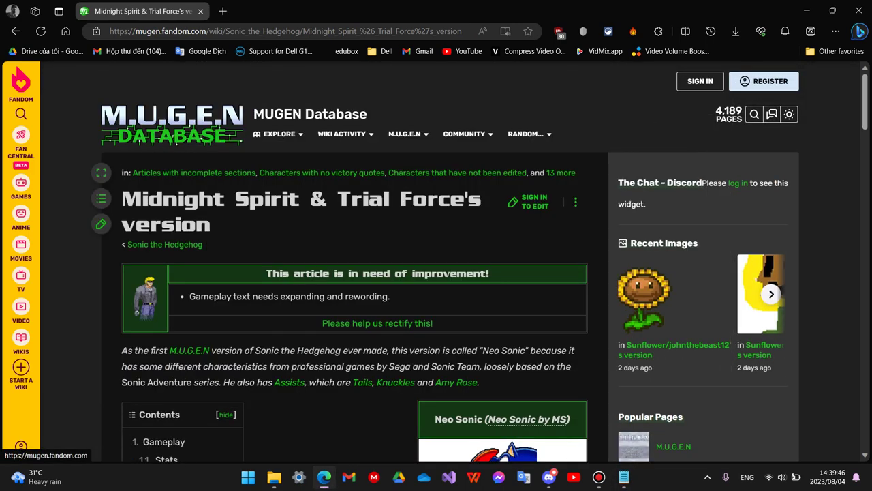
# Search YouTube for "mugen mario download" in a new browser tab and look through the results
pyautogui.click(223, 11)
pyautogui.click(464, 52)
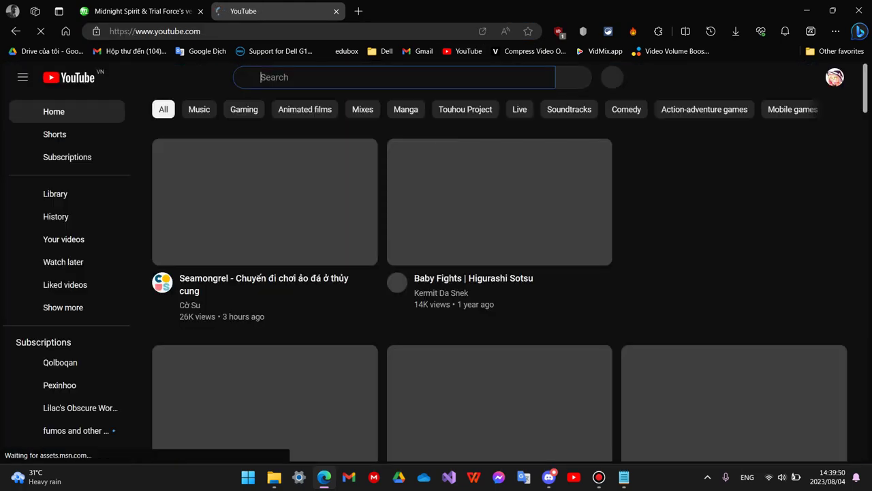
pyautogui.write('mugen')
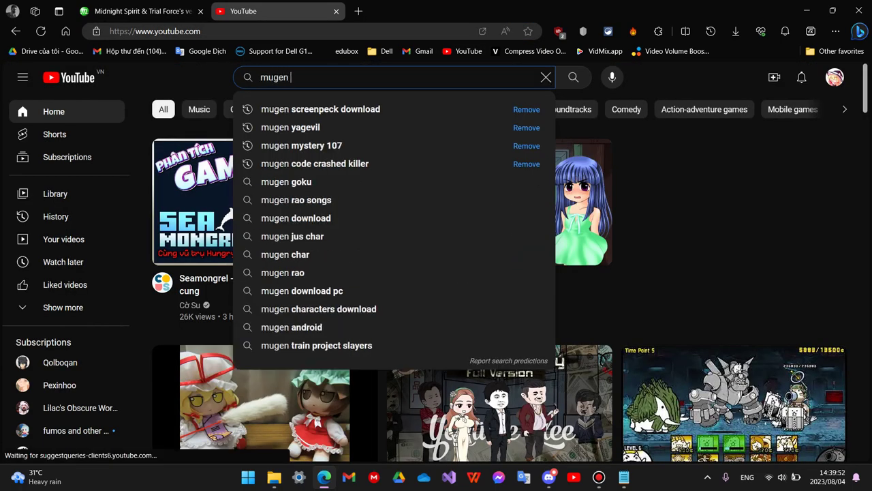
pyautogui.write(' ma')
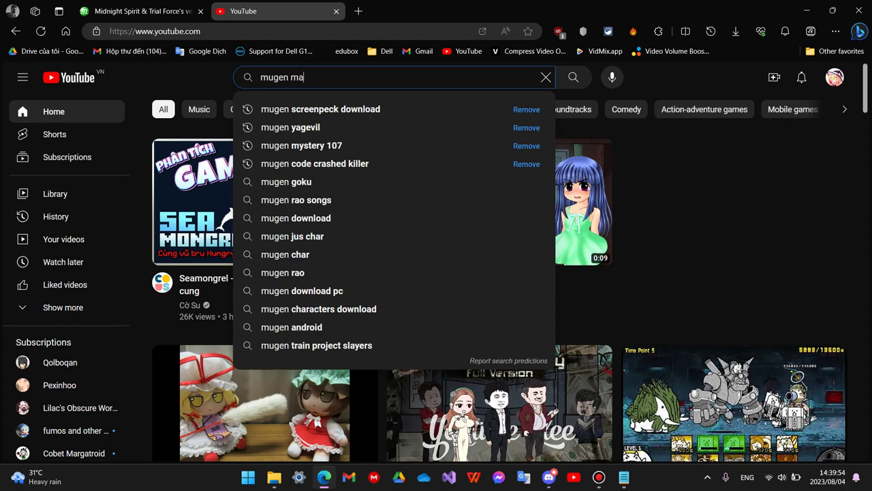
pyautogui.write('rio download')
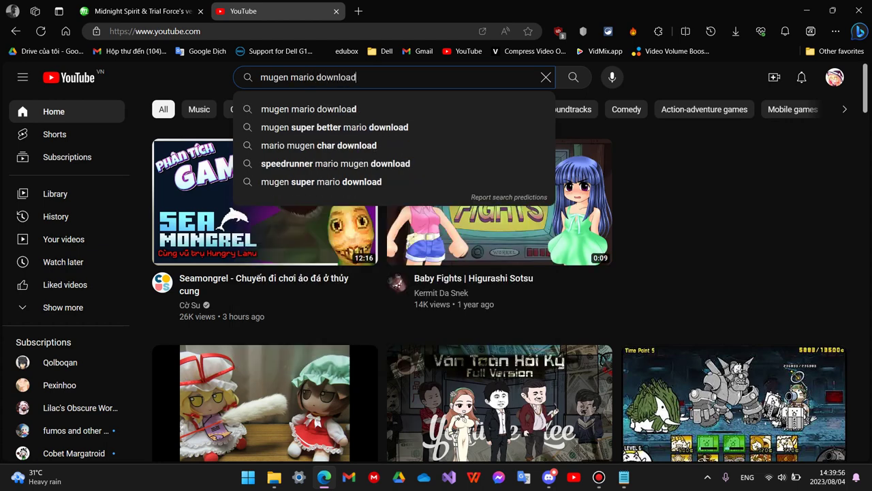
pyautogui.press('Return')
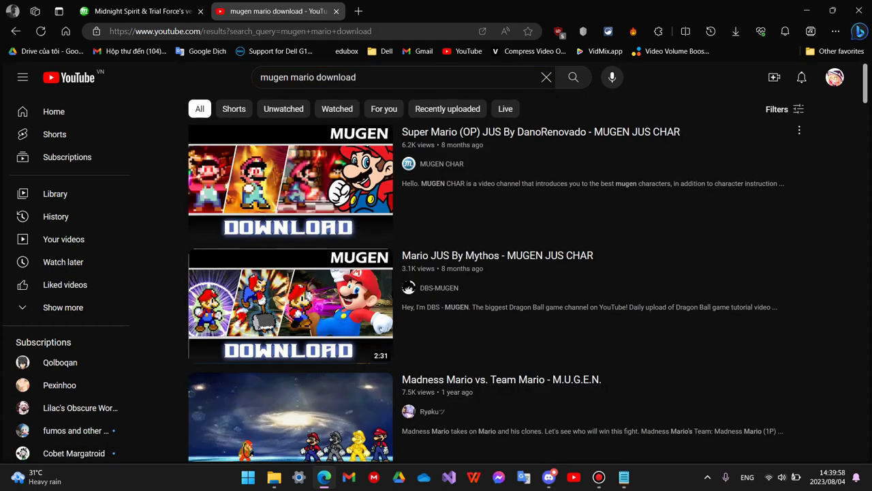
pyautogui.scroll(-2, 292, 204)
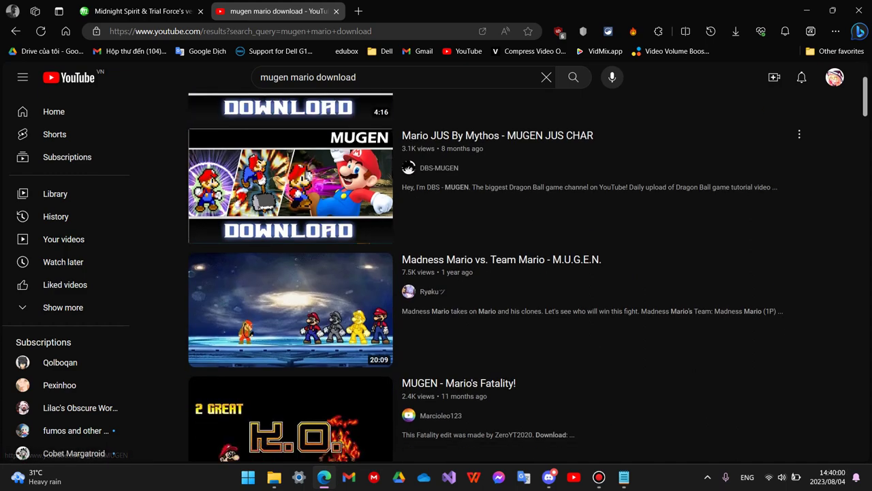
pyautogui.scroll(-5, 292, 198)
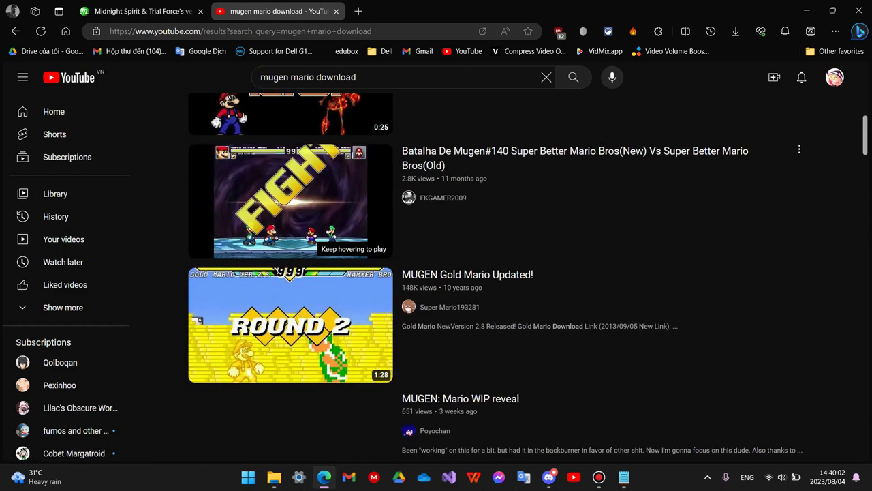
pyautogui.scroll(5, 293, 197)
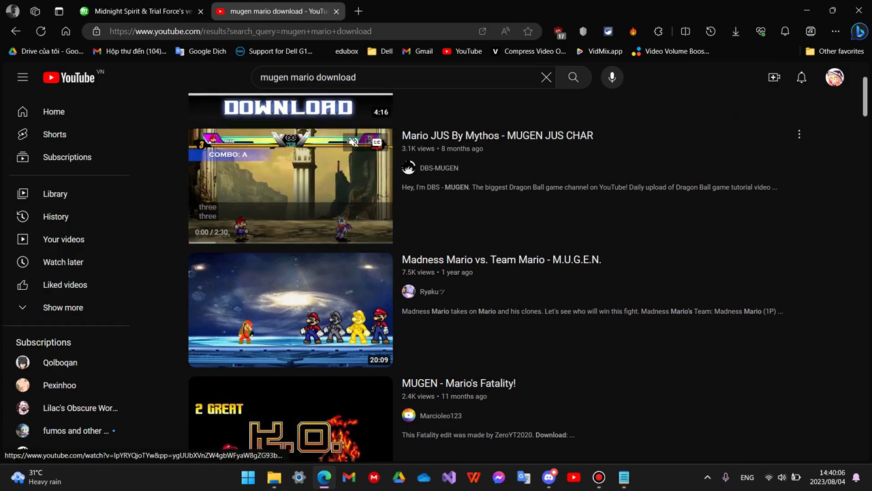
pyautogui.scroll(-10, 293, 272)
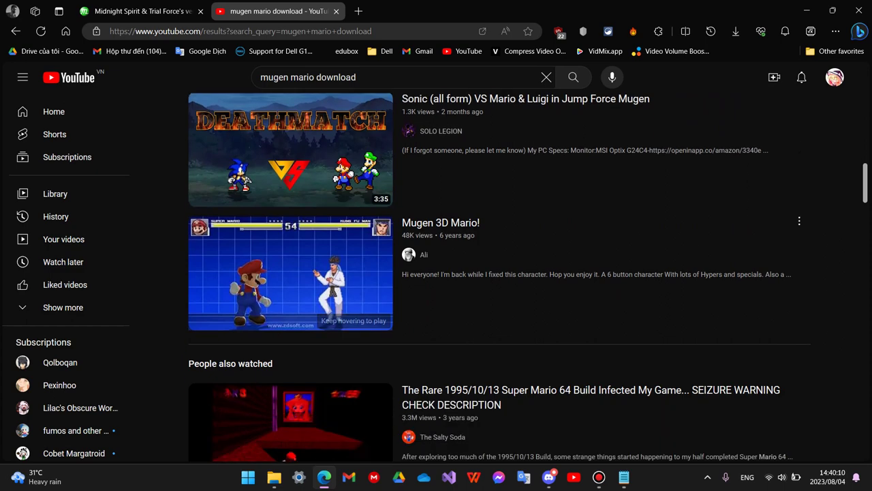
pyautogui.scroll(-4, 293, 272)
# Revisit the download entry on the Neo Sonic wiki page and review the "How to add chars" notes in plans.txt
pyautogui.click(142, 11)
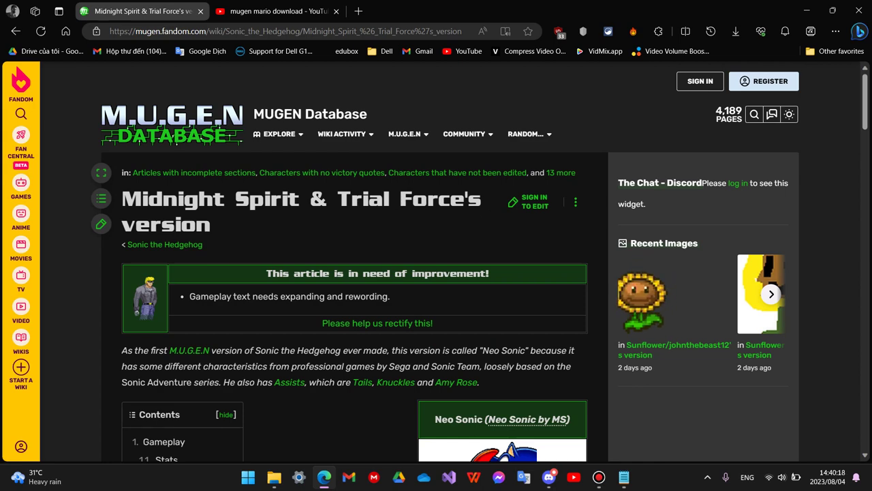
pyautogui.scroll(-3, 436, 272)
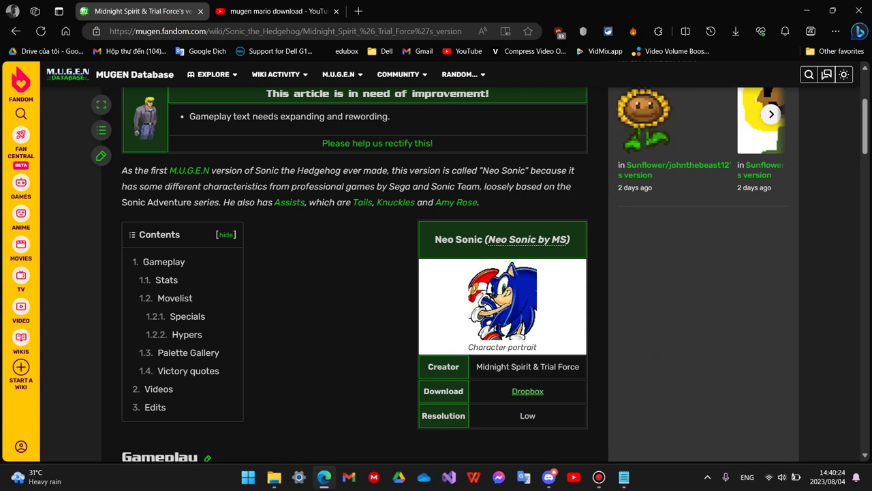
pyautogui.click(623, 477)
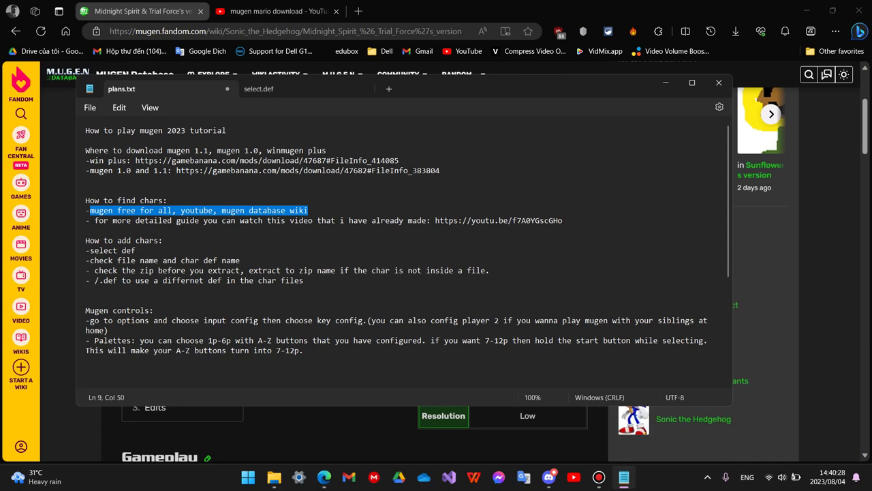
pyautogui.scroll(-3, 402, 259)
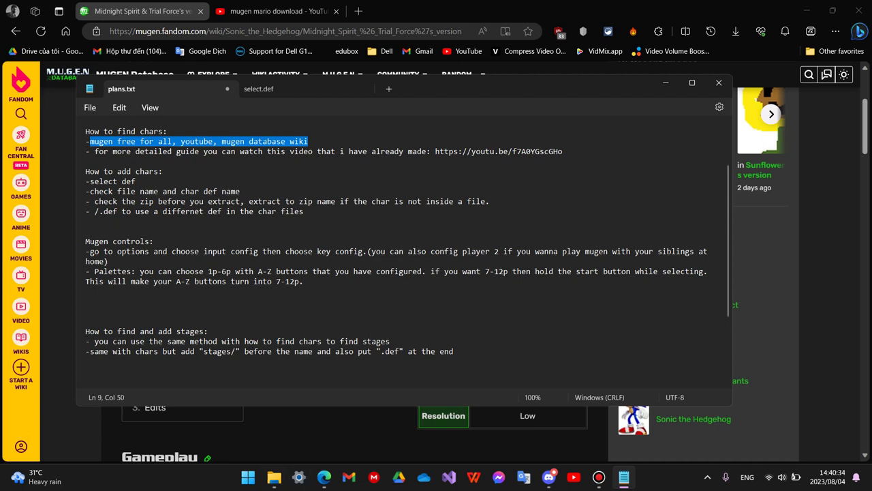
# Switch to File Explorer and inspect Gaming_Nanaya.rar to see whether the character is inside its own folder
pyautogui.click(274, 477)
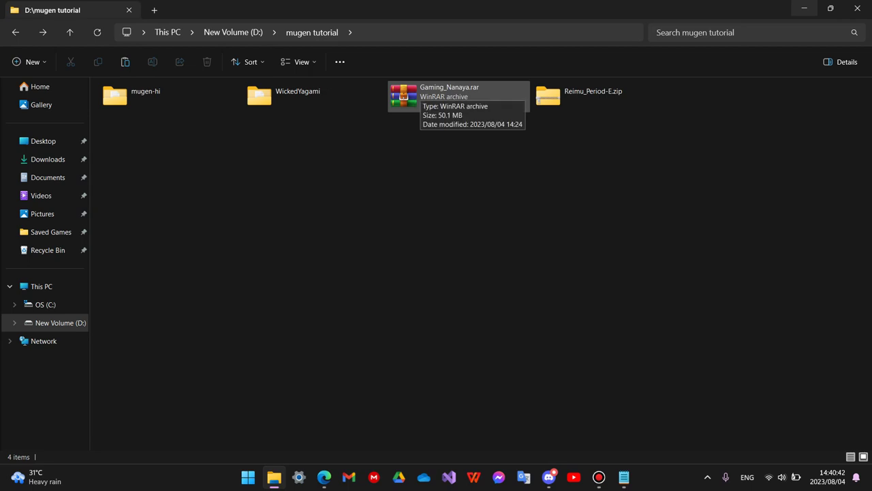
pyautogui.click(421, 92)
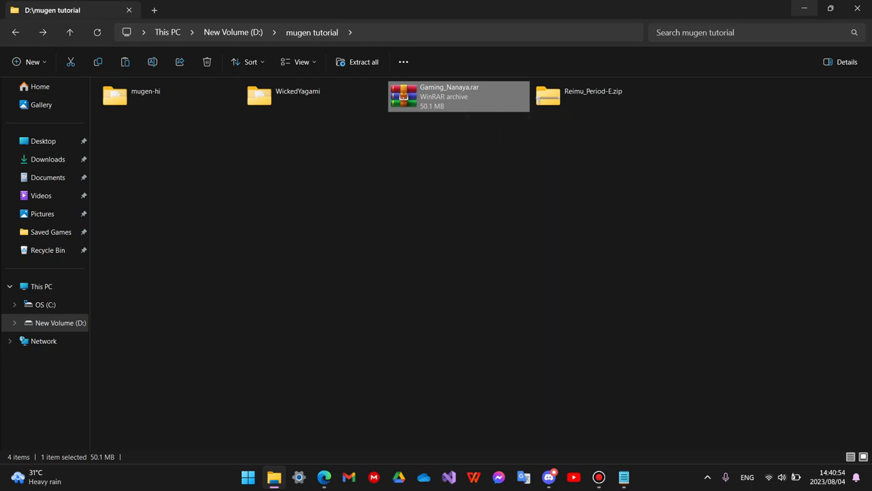
pyautogui.doubleClick(441, 97)
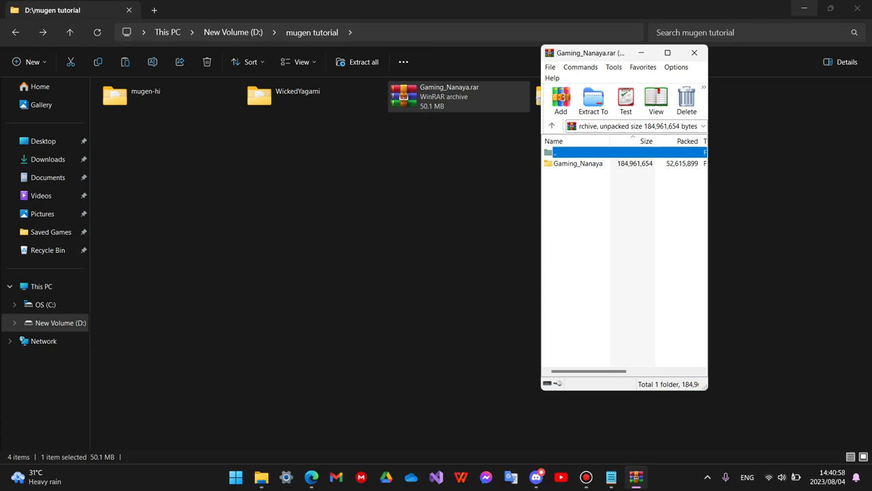
pyautogui.click(705, 177)
pyautogui.click(578, 163)
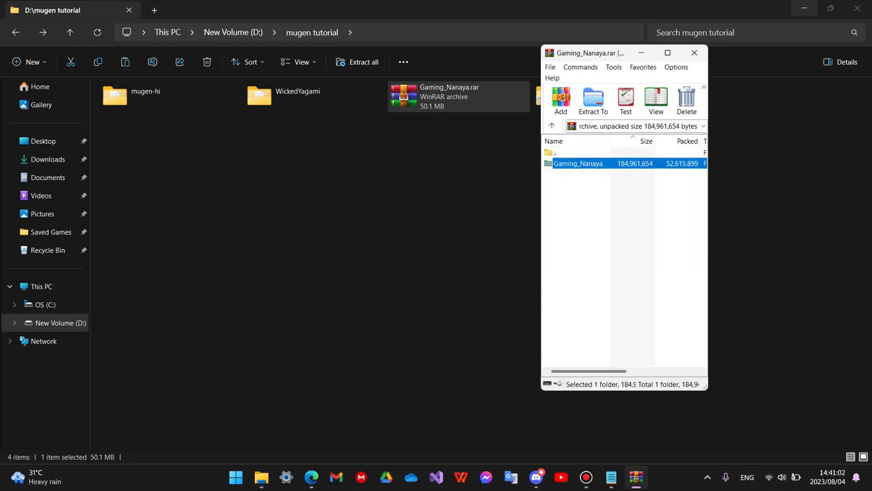
pyautogui.hotkey('alt', 'F4')
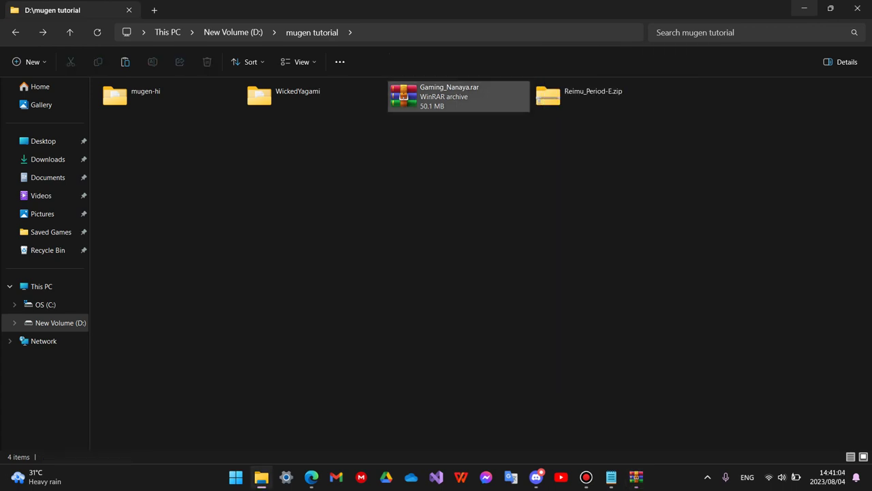
# Extract Gaming_Nanaya.rar directly into the current mugen tutorial folder
pyautogui.rightClick(463, 100)
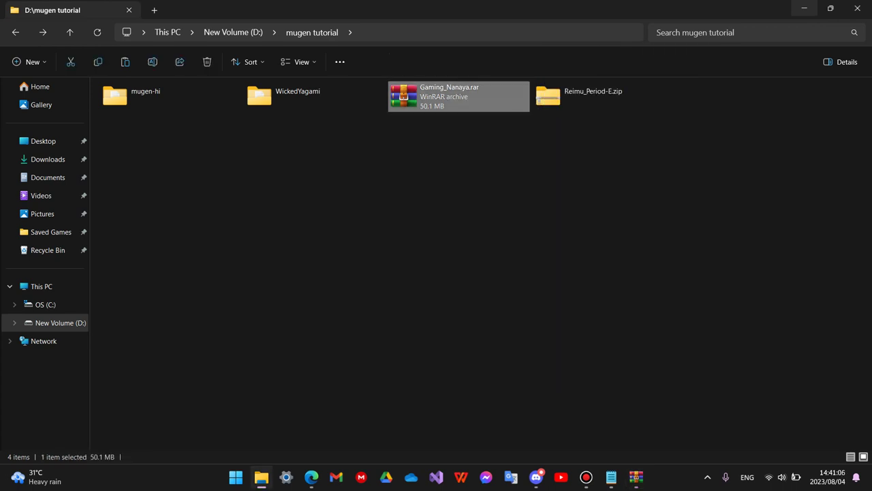
pyautogui.moveTo(501, 306)
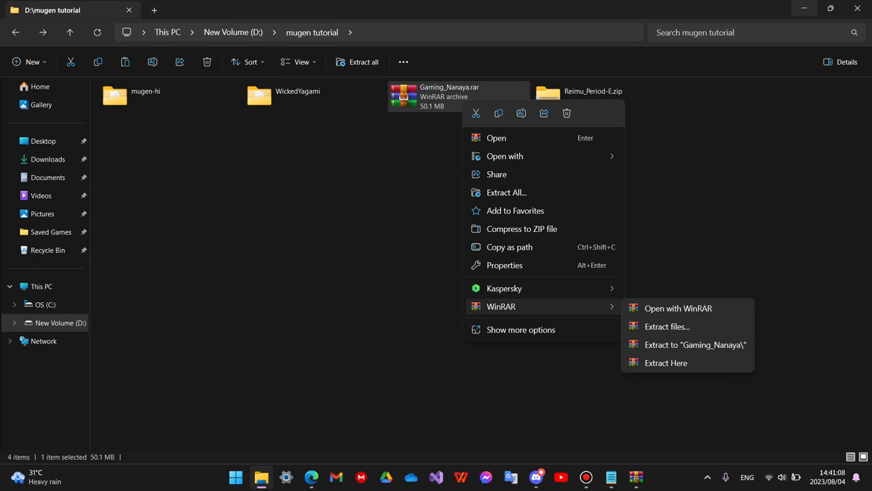
pyautogui.click(666, 363)
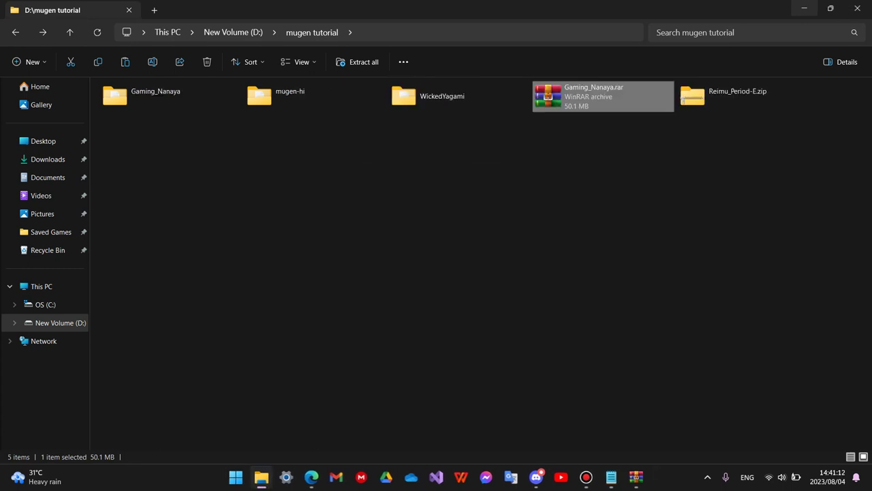
# Open the extracted Gaming_Nanaya folder and highlight the extension in the name of Gaming_Nanaya.def without renaming the file
pyautogui.moveTo(173, 98); pyautogui.dragTo(198, 155)
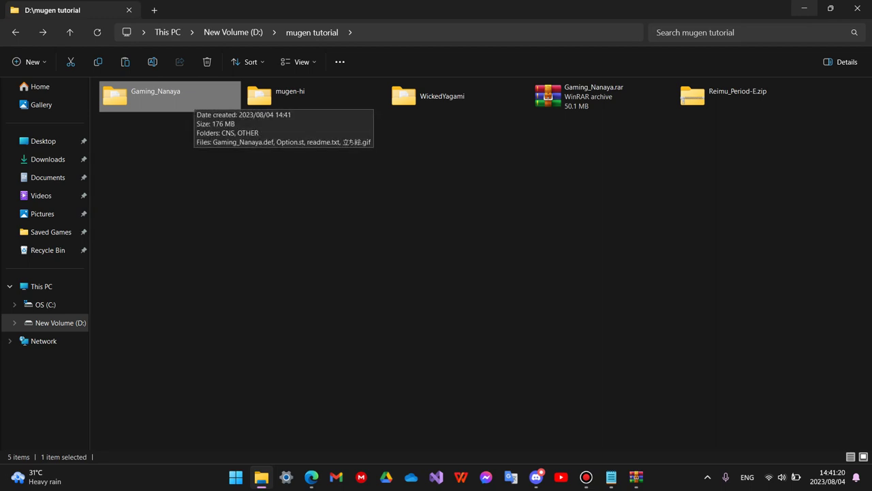
pyautogui.doubleClick(193, 97)
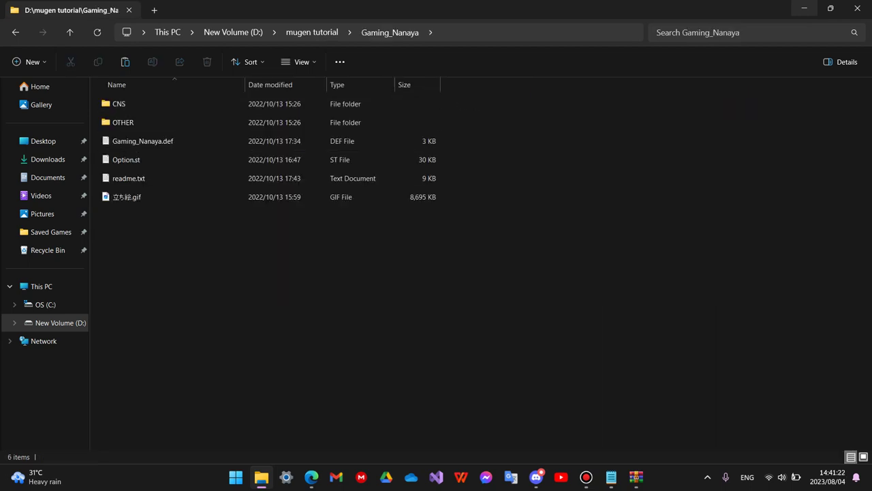
pyautogui.click(154, 141)
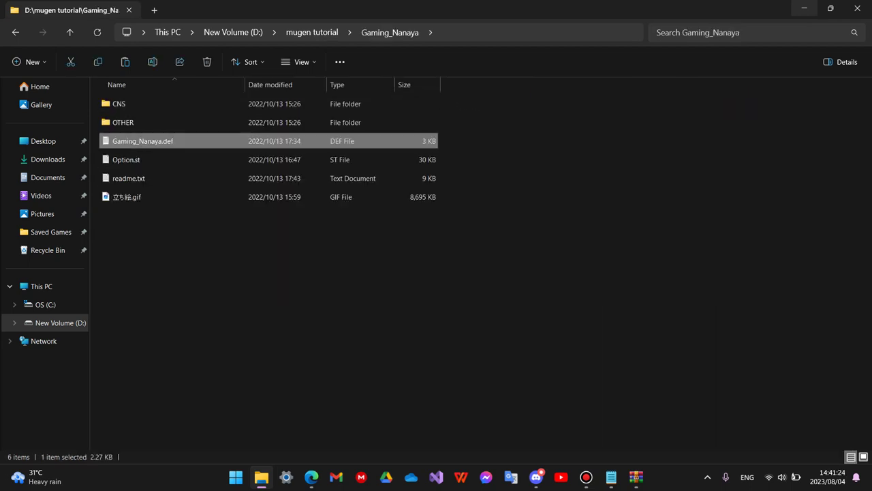
pyautogui.rightClick(164, 144)
pyautogui.click(222, 157)
pyautogui.hotkey('ctrl', 'a')
pyautogui.press('End')
pyautogui.hotkey('shift', 'Left')
pyautogui.hotkey('shift', 'Left')
pyautogui.hotkey('shift', 'Left')
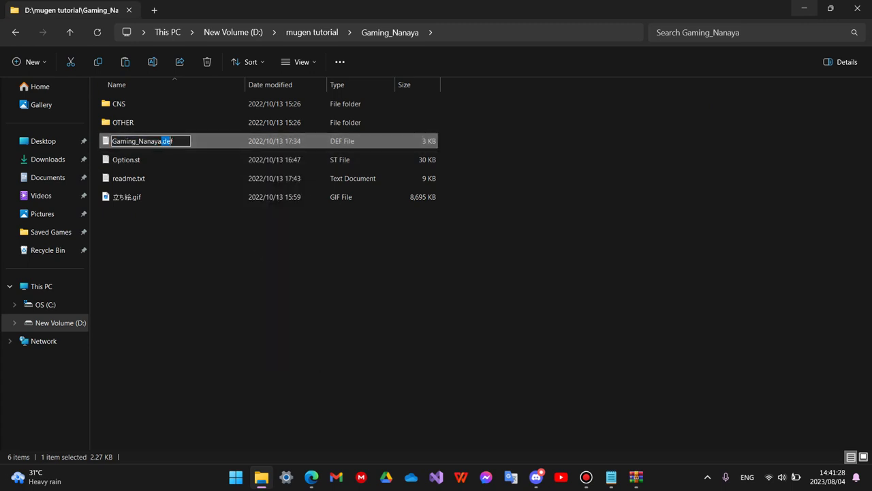
pyautogui.click(299, 272)
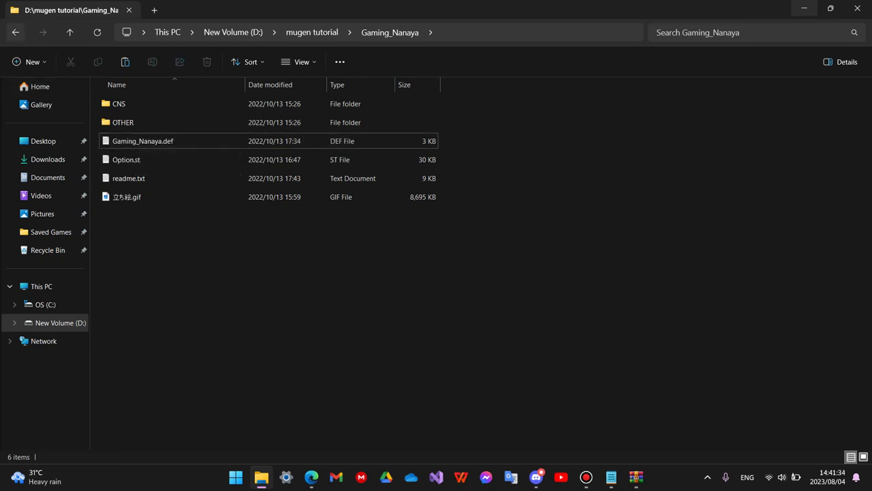
# Compare the Gaming_Nanaya folder's name with the .def file inside it, and return to the mugen tutorial folder
pyautogui.click(15, 32)
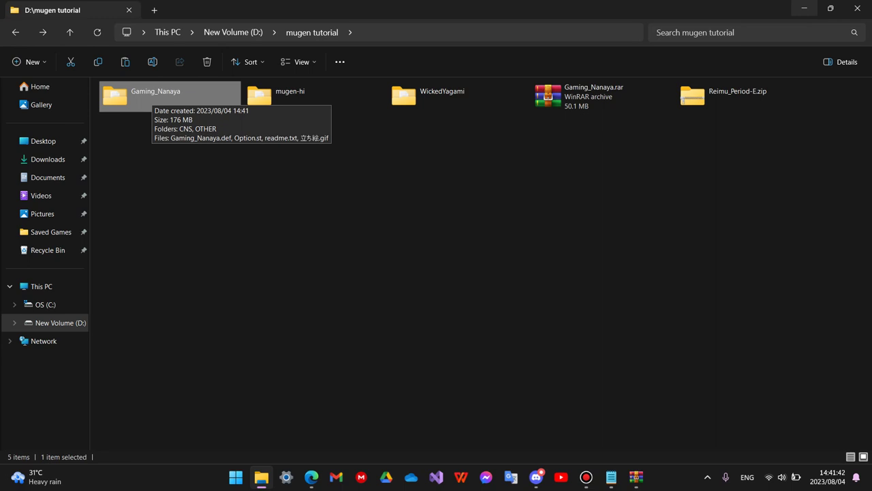
pyautogui.doubleClick(152, 96)
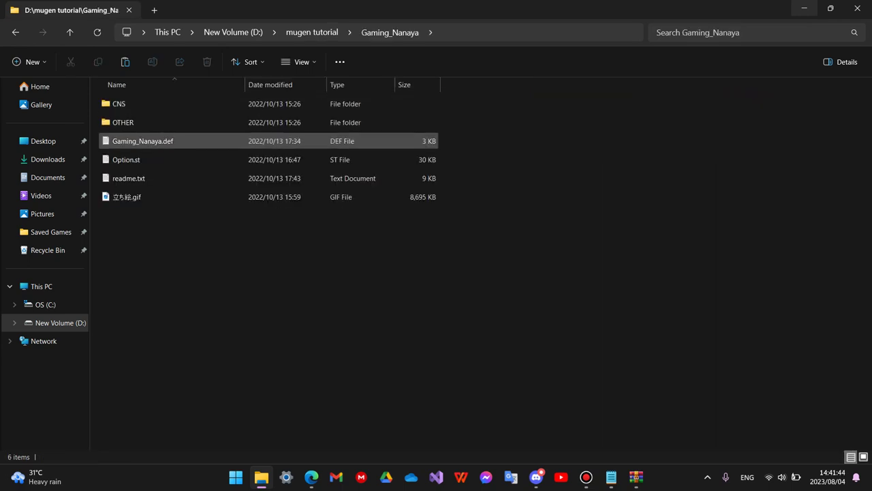
pyautogui.hotkey('alt', 'Left')
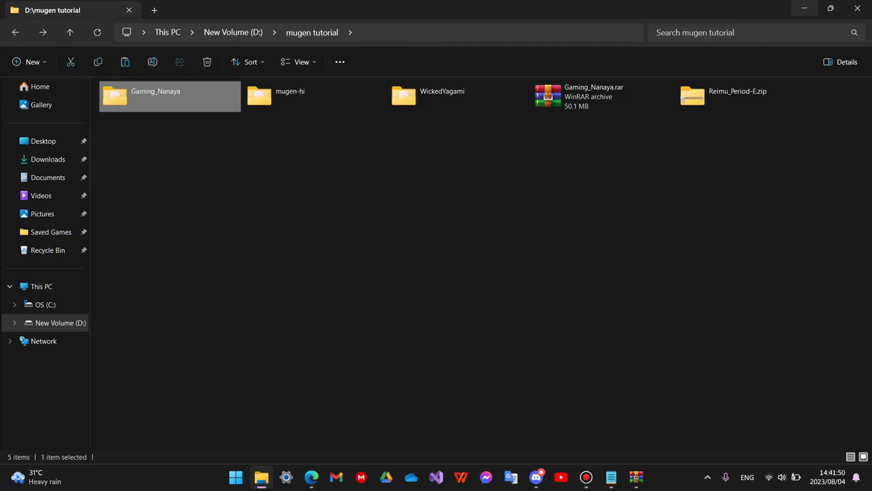
# Move the Gaming_Nanaya folder from mugen tutorial into the chars folder of mugen-hi
pyautogui.hotkey('ctrl', 'x')
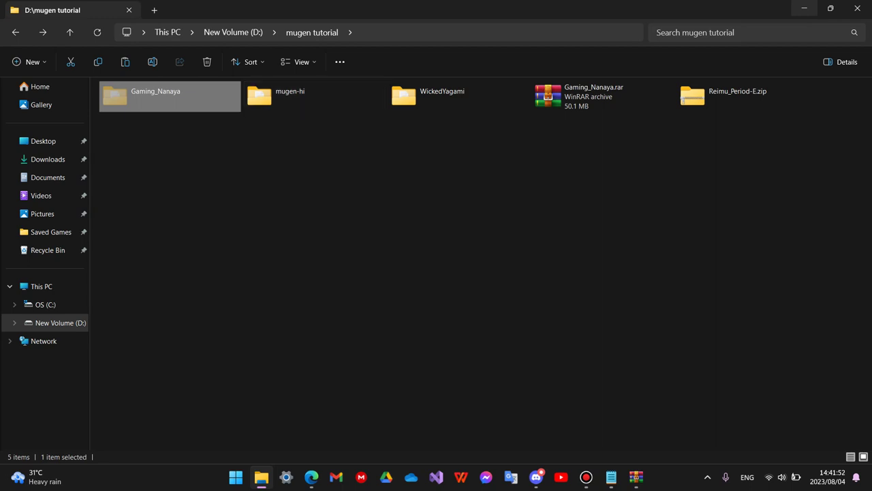
pyautogui.doubleClick(313, 95)
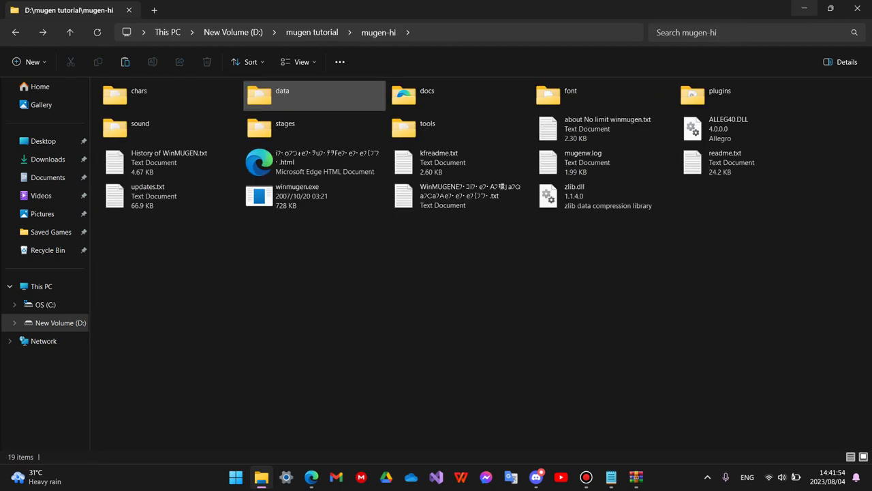
pyautogui.press('Return')
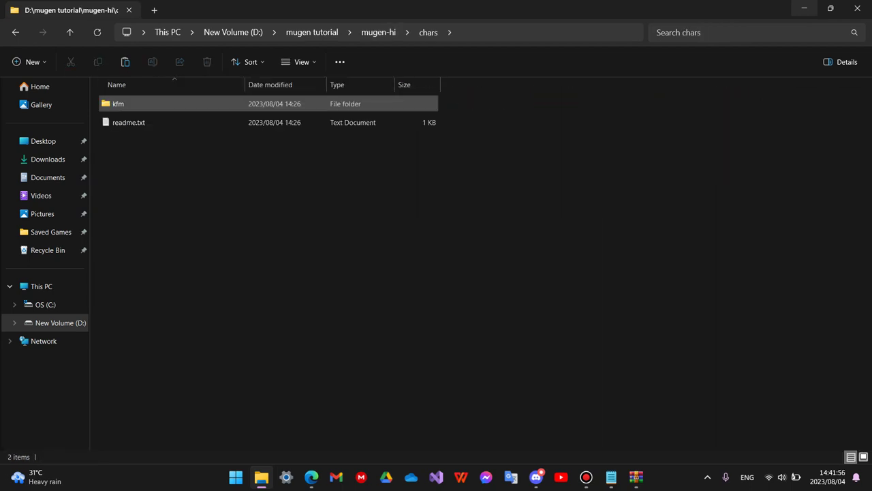
pyautogui.hotkey('ctrl', 'v')
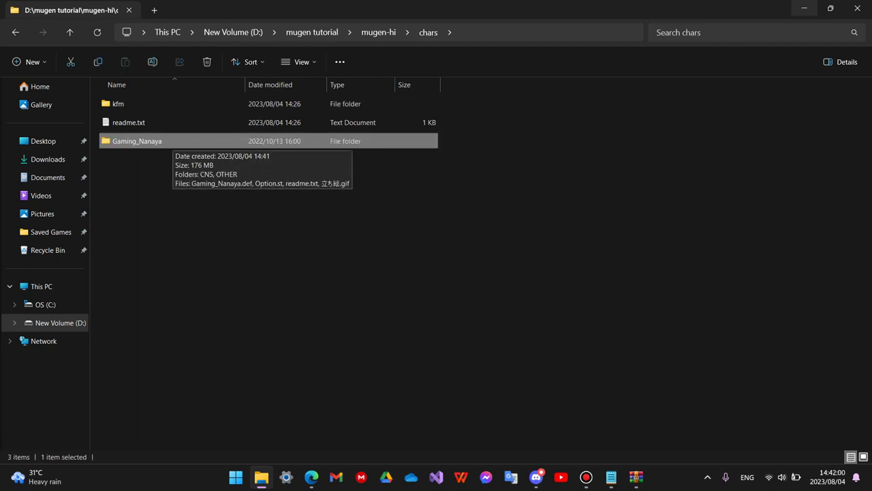
# Copy the name of the Gaming_Nanaya folder inside chars without renaming the folder
pyautogui.rightClick(168, 143)
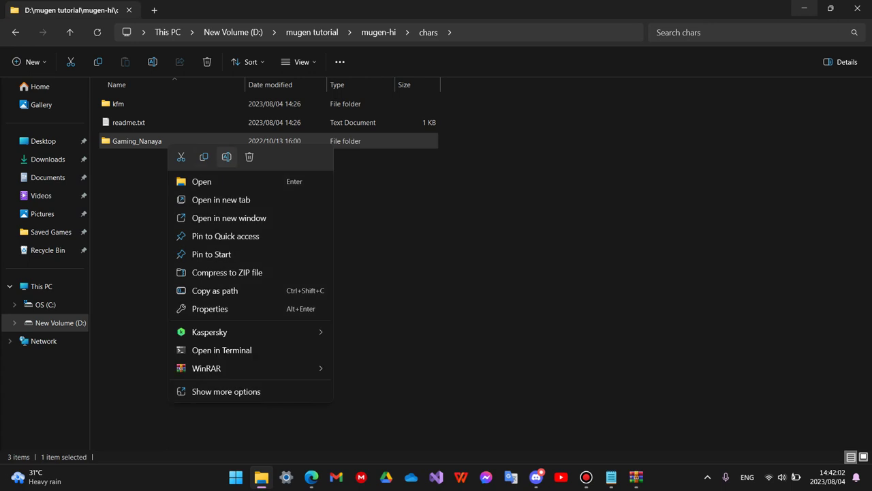
pyautogui.press('Return')
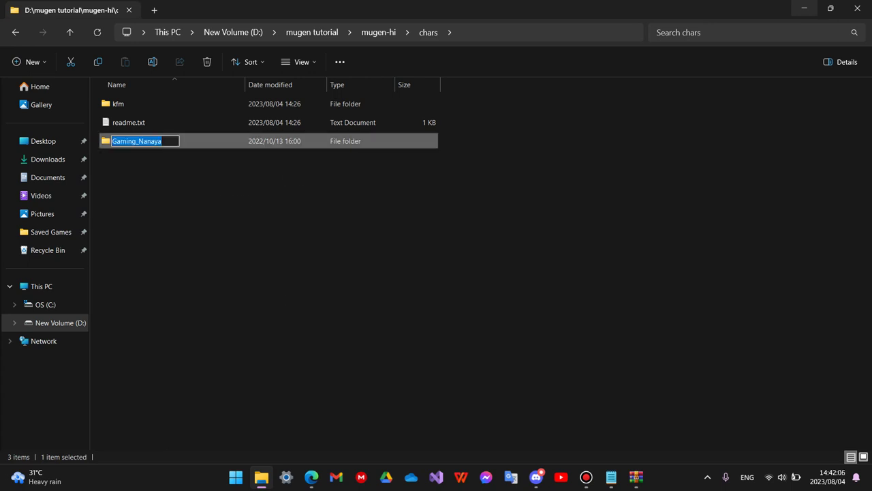
pyautogui.click(266, 171)
# Go to the data folder of mugen-hi, show its files as tiles, and open select.def for editing
pyautogui.click(15, 32)
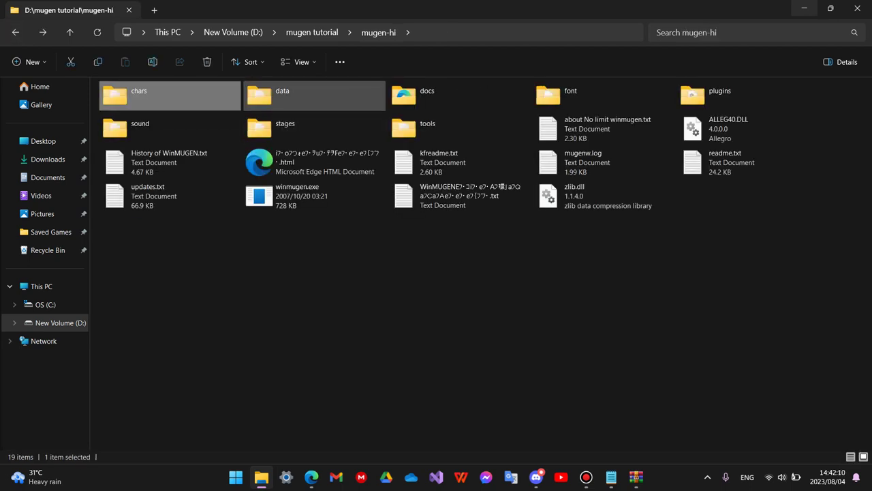
pyautogui.click(293, 98)
pyautogui.doubleClick(314, 95)
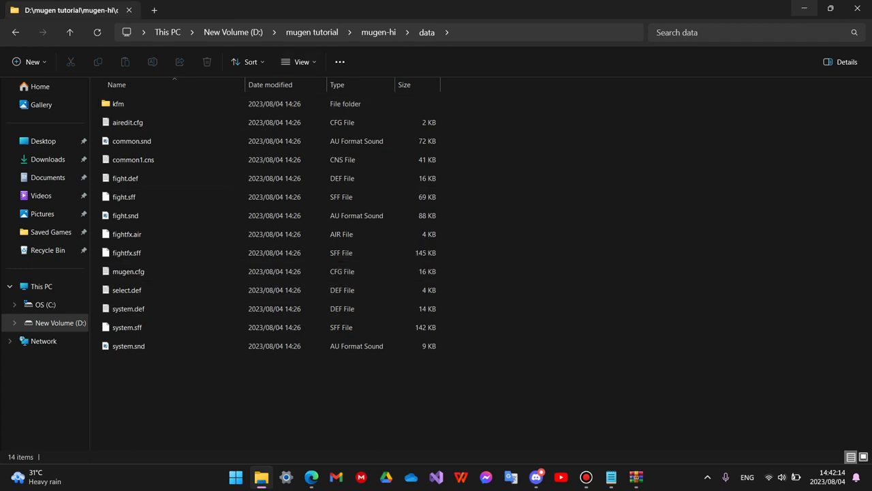
pyautogui.click(298, 61)
pyautogui.click(294, 197)
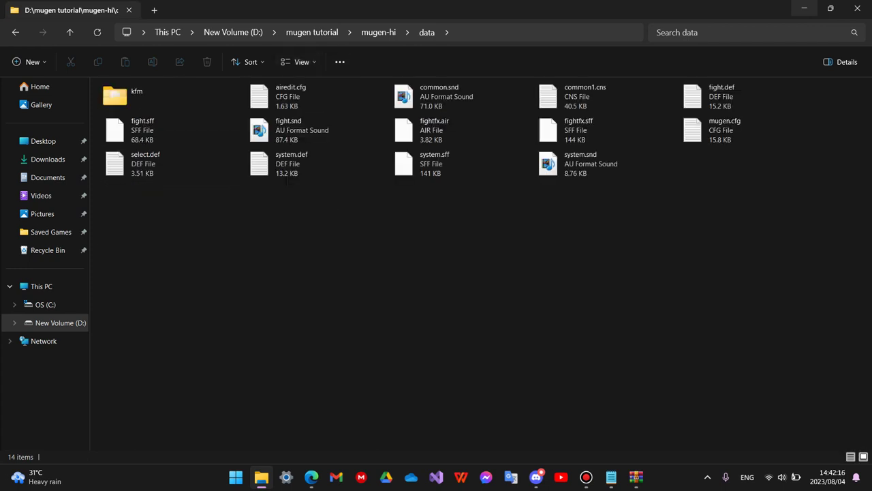
pyautogui.doubleClick(145, 164)
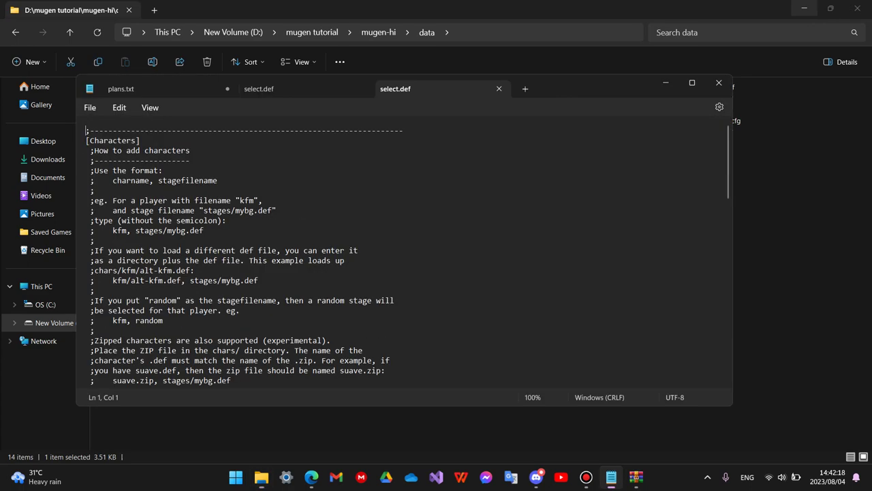
# Add Gaming_Nanaya on a new line after the last kfm entry in select.def's character list, and save the file
pyautogui.scroll(-9, 402, 256)
pyautogui.scroll(7, 402, 255)
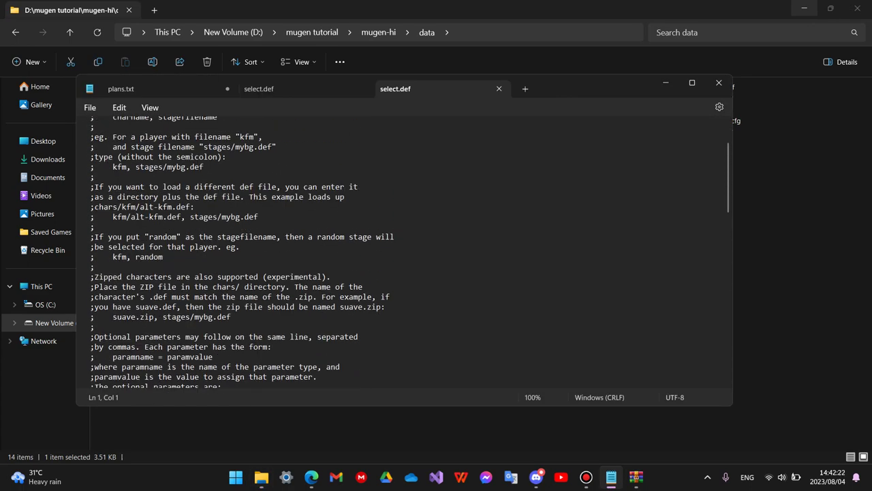
pyautogui.scroll(-15, 402, 255)
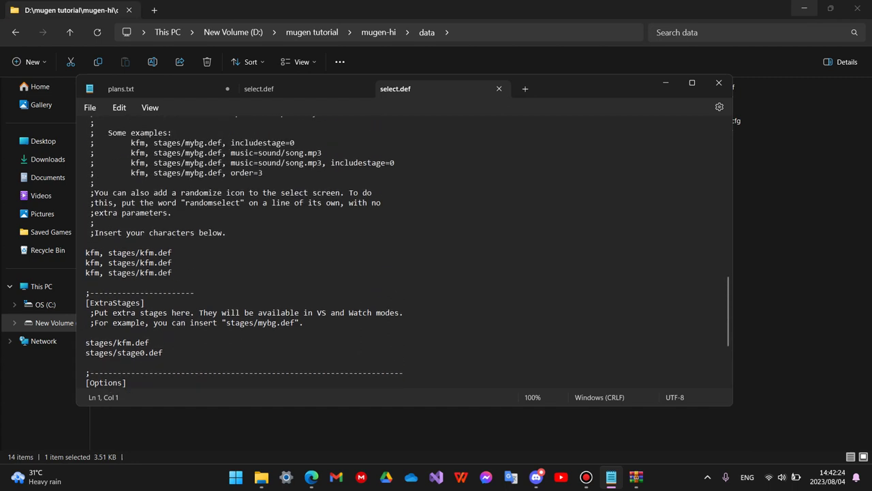
pyautogui.scroll(-1, 402, 255)
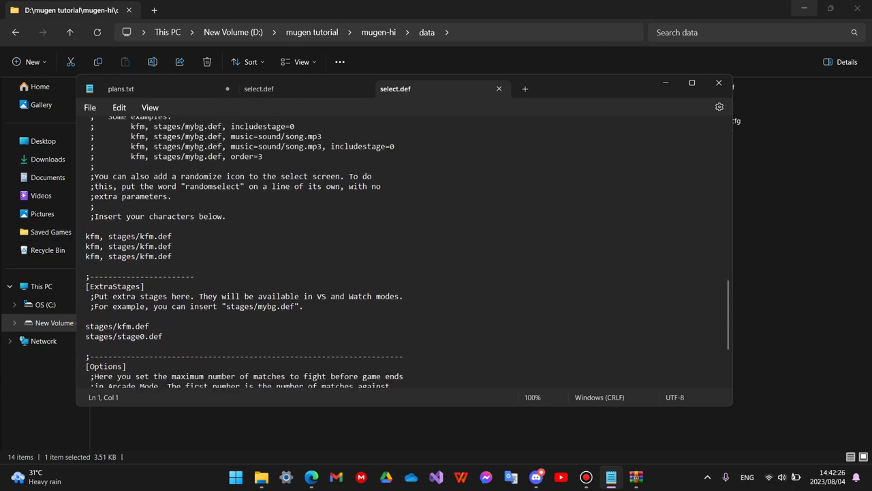
pyautogui.moveTo(227, 203); pyautogui.dragTo(86, 203)
pyautogui.click(173, 243)
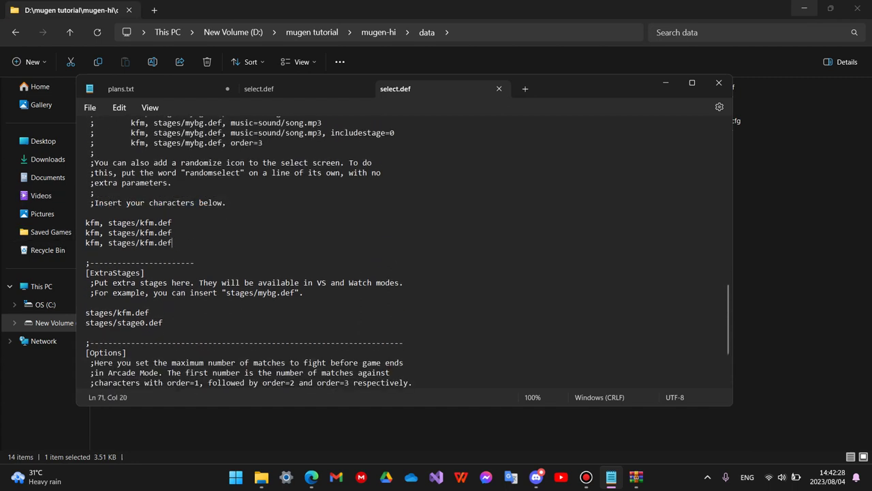
pyautogui.press('Return')
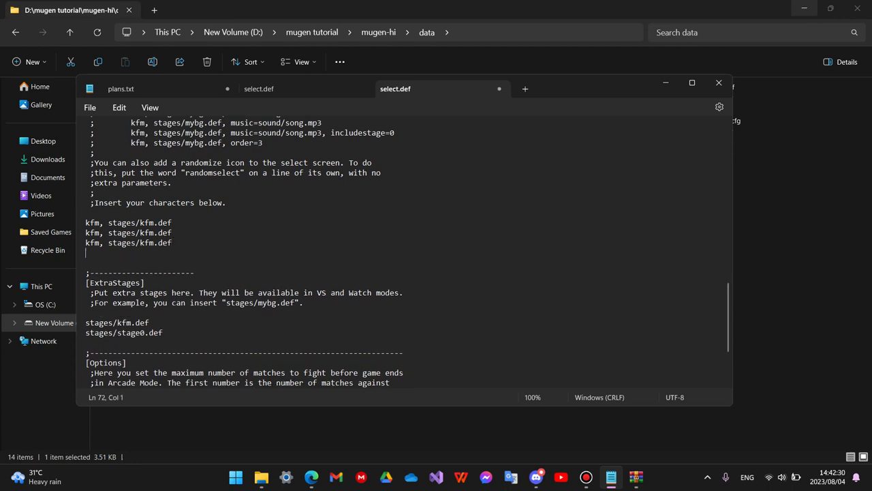
pyautogui.hotkey('ctrl', 'v')
pyautogui.click(798, 273)
# Return to the mugen-hi folder, launch winmugen.exe, and enter the game's Watch mode
pyautogui.hotkey('alt', 'Left')
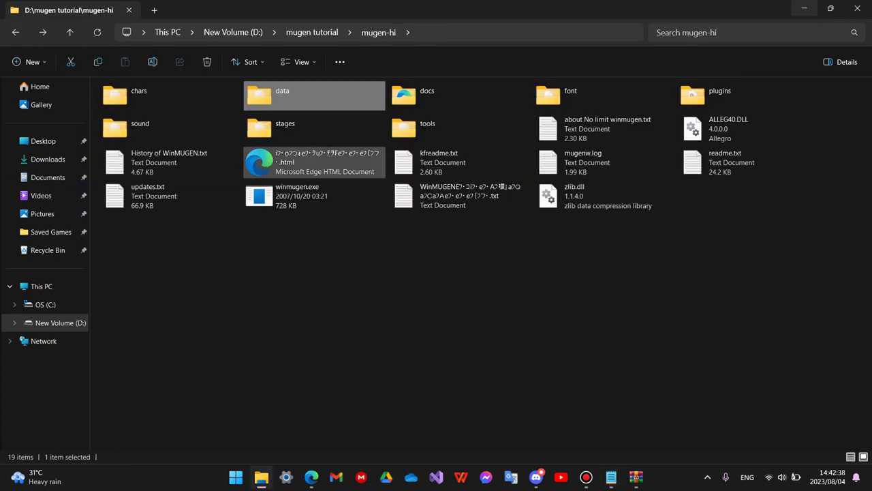
pyautogui.doubleClick(314, 195)
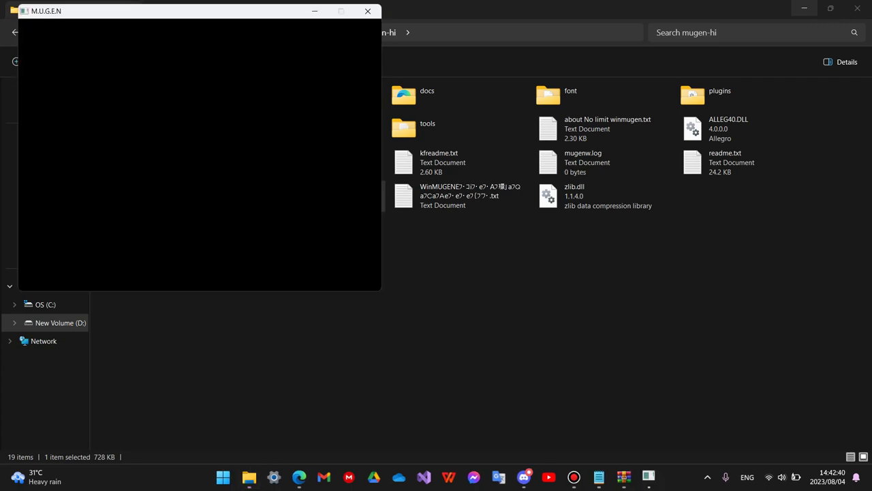
pyautogui.press('Up')
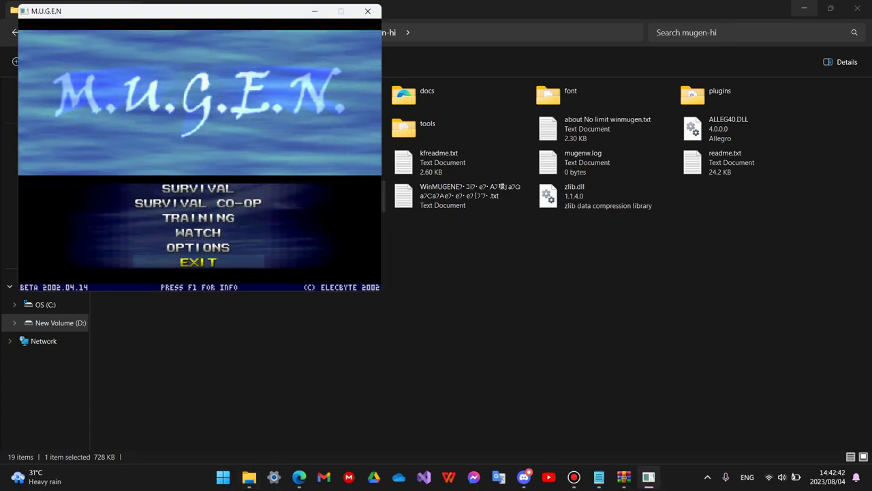
pyautogui.press('Up')
pyautogui.press('Up')
pyautogui.press('Return')
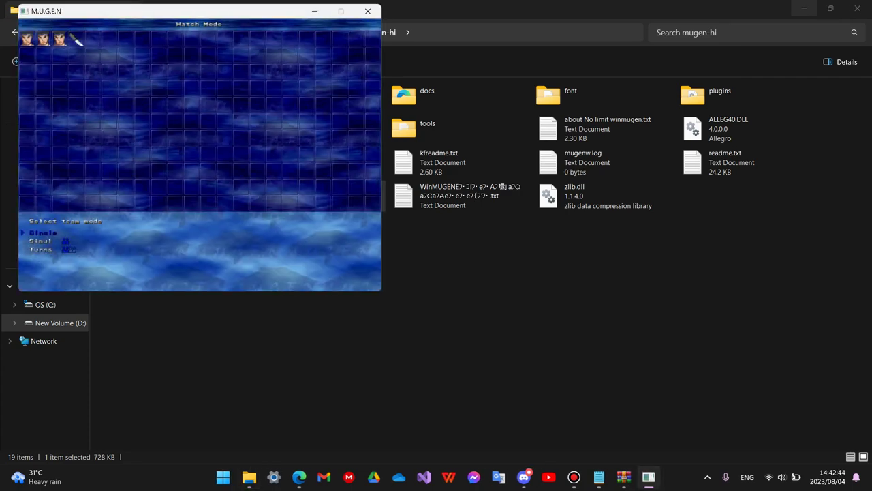
# Test Gaming_Nanaya in a Watch mode match against kfm, and force the game to close
pyautogui.press('Right')
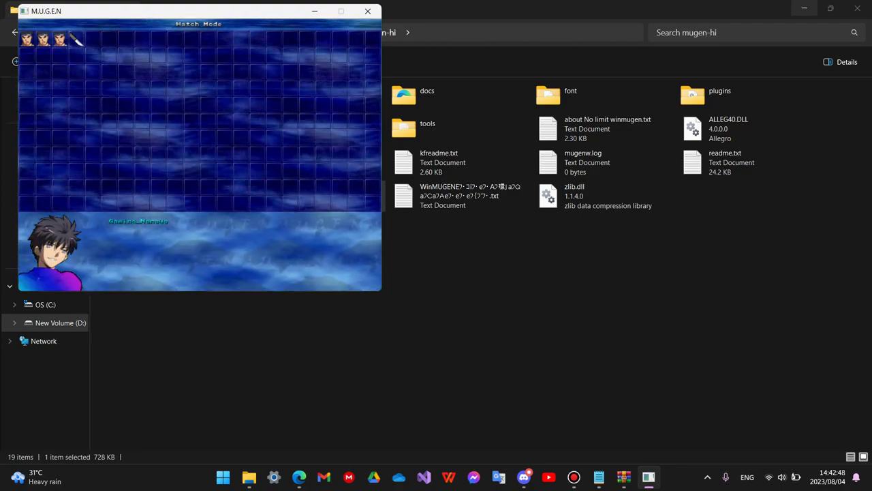
pyautogui.press('Right')
pyautogui.press('Return')
pyautogui.press('Return')
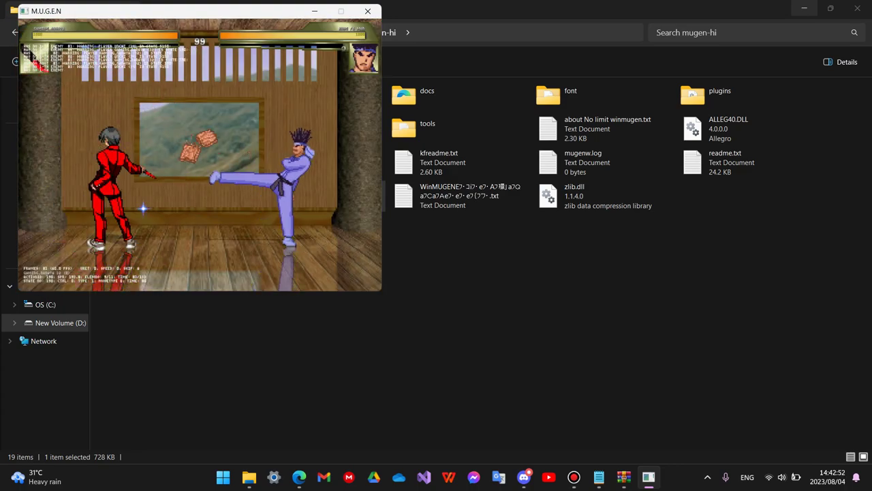
pyautogui.click(367, 11)
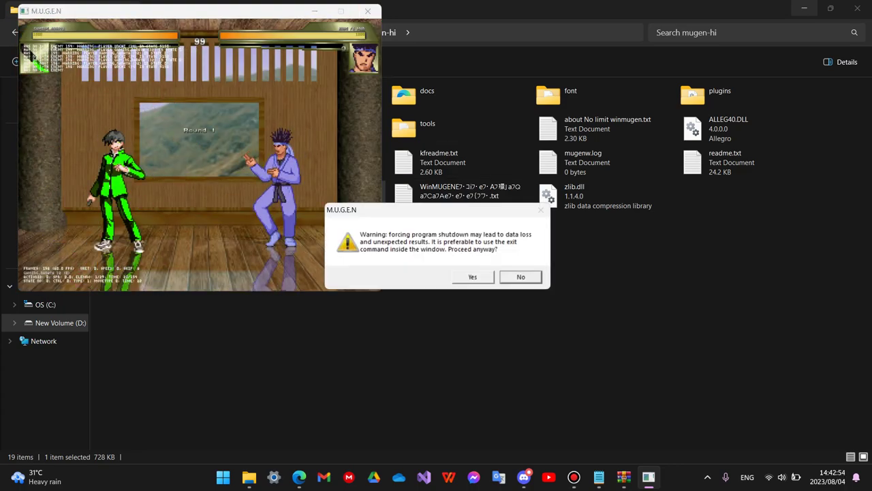
pyautogui.click(473, 277)
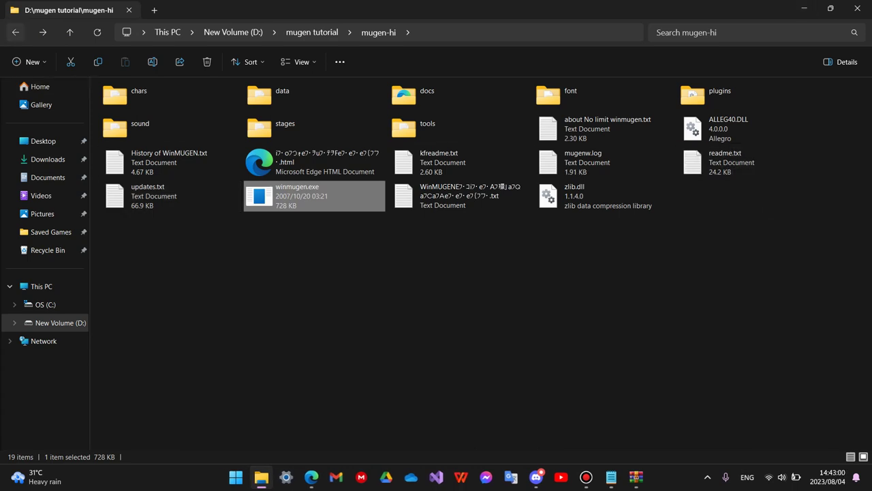
# Go to the mugen tutorial folder and inspect Reimu_Period-E.zip to see whether the character is inside its own folder
pyautogui.hotkey('alt', 'Up')
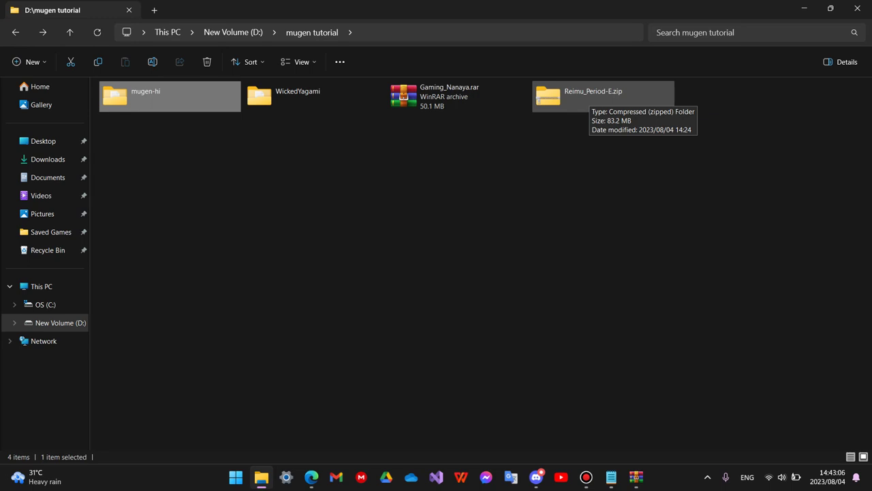
pyautogui.click(590, 95)
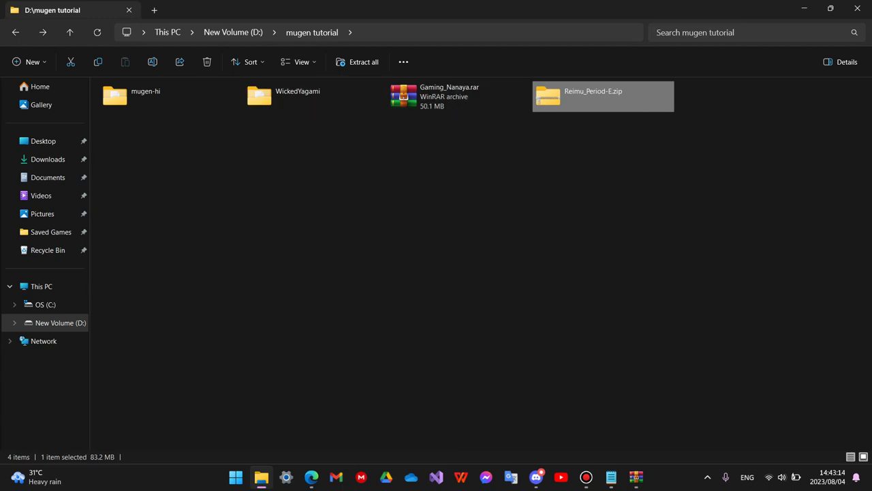
pyautogui.press('Return')
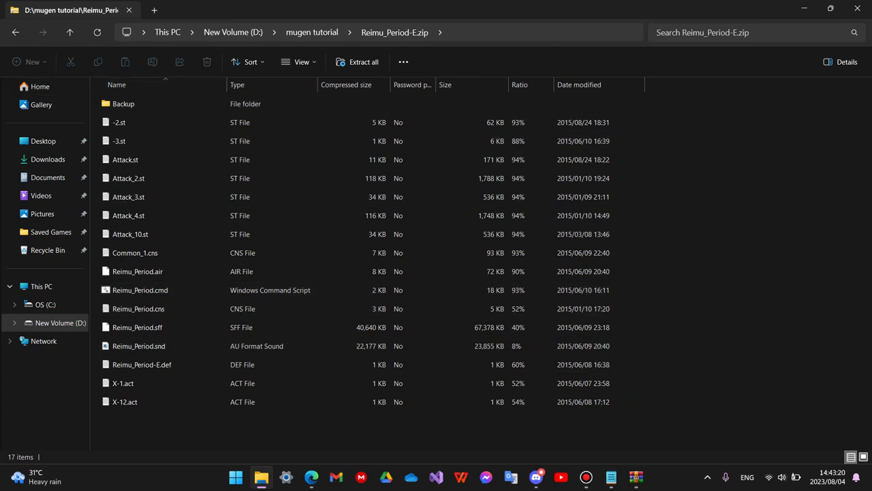
pyautogui.hotkey('alt', 'Left')
# Extract Reimu_Period-E.zip directly into the current mugen tutorial folder
pyautogui.rightClick(573, 90)
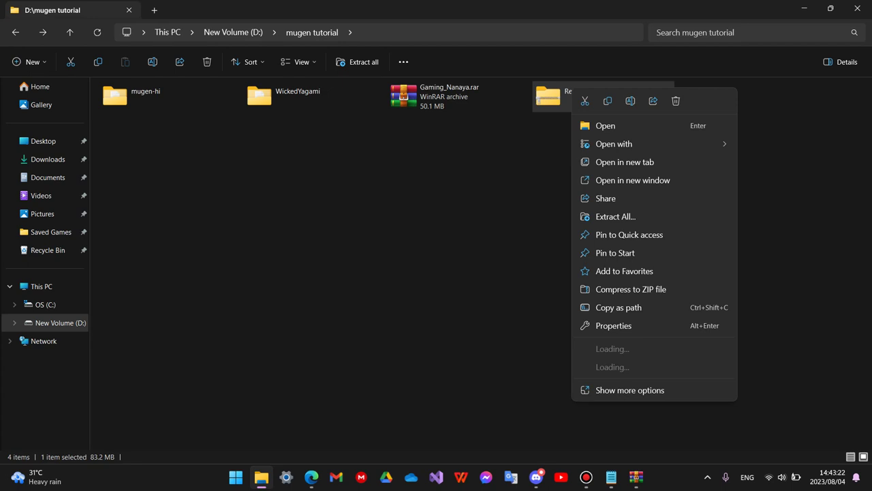
pyautogui.moveTo(600, 364)
pyautogui.click(776, 422)
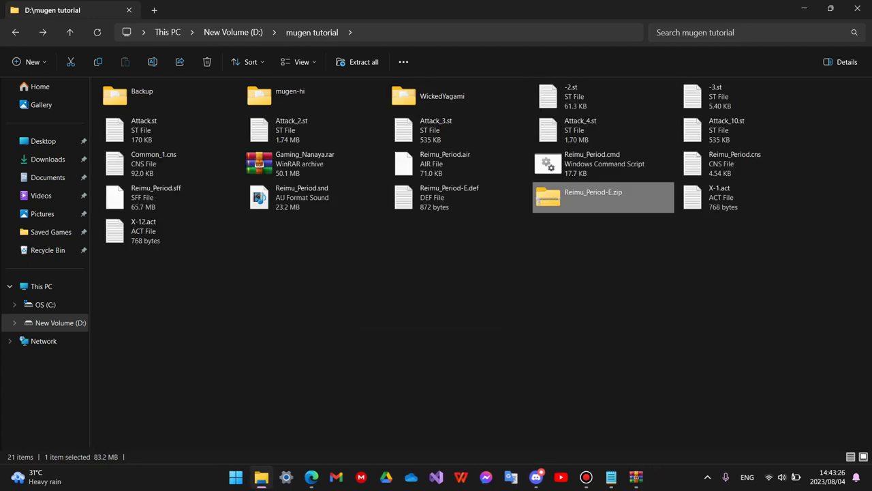
# Delete the extracted Backup folder and all loose Reimu character files, keeping mugen-hi, WickedYagami and the two archives
pyautogui.click(314, 198)
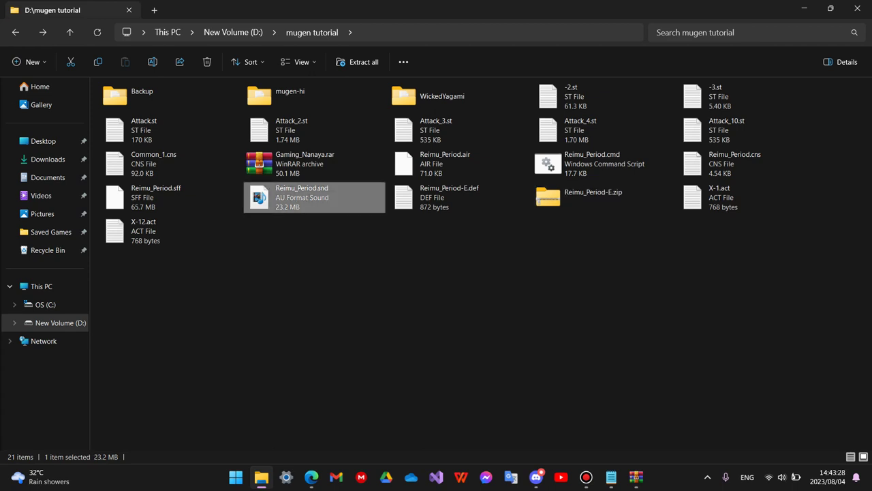
pyautogui.keyDown('ctrl'); pyautogui.click(170, 231); pyautogui.keyUp('ctrl')
pyautogui.keyDown('ctrl'); pyautogui.click(170, 197); pyautogui.keyUp('ctrl')
pyautogui.keyDown('ctrl'); pyautogui.click(170, 164); pyautogui.keyUp('ctrl')
pyautogui.keyDown('ctrl'); pyautogui.click(170, 129); pyautogui.keyUp('ctrl')
pyautogui.keyDown('ctrl'); pyautogui.click(315, 129); pyautogui.keyUp('ctrl')
pyautogui.keyDown('ctrl'); pyautogui.click(459, 130); pyautogui.keyUp('ctrl')
pyautogui.keyDown('ctrl'); pyautogui.click(459, 163); pyautogui.keyUp('ctrl')
pyautogui.keyDown('ctrl'); pyautogui.click(458, 197); pyautogui.keyUp('ctrl')
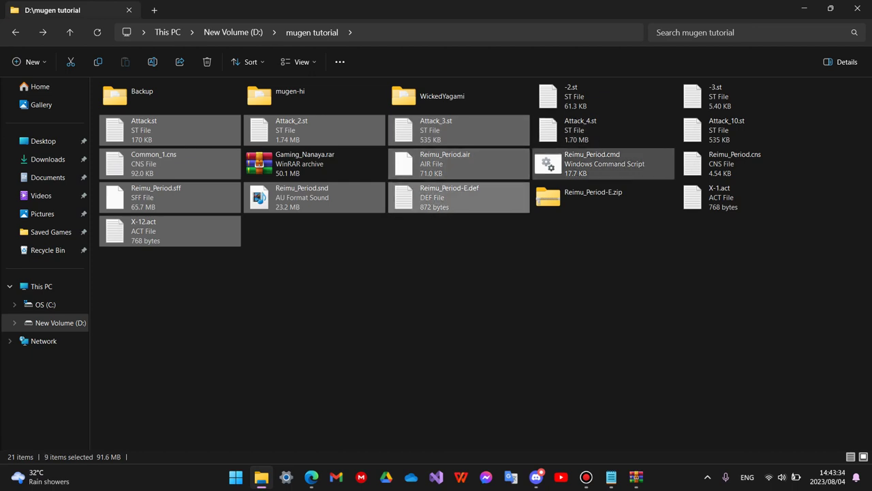
pyautogui.keyDown('ctrl'); pyautogui.click(603, 164); pyautogui.keyUp('ctrl')
pyautogui.keyDown('ctrl'); pyautogui.click(603, 130); pyautogui.keyUp('ctrl')
pyautogui.keyDown('ctrl'); pyautogui.click(603, 96); pyautogui.keyUp('ctrl')
pyautogui.keyDown('ctrl'); pyautogui.click(747, 96); pyautogui.keyUp('ctrl')
pyautogui.keyDown('ctrl'); pyautogui.click(747, 130); pyautogui.keyUp('ctrl')
pyautogui.keyDown('ctrl'); pyautogui.click(747, 164); pyautogui.keyUp('ctrl')
pyautogui.keyDown('ctrl'); pyautogui.click(748, 196); pyautogui.keyUp('ctrl')
pyautogui.keyDown('ctrl'); pyautogui.click(170, 96); pyautogui.keyUp('ctrl')
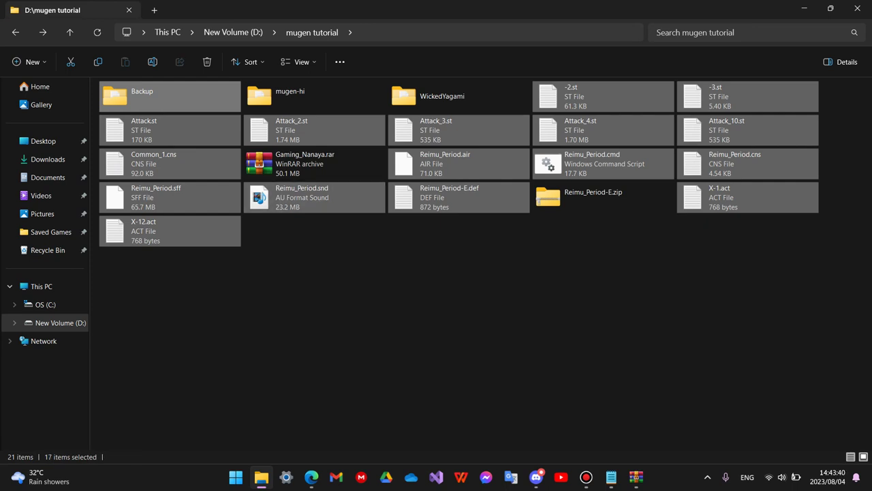
pyautogui.press('Delete')
# Look through the contents of Reimu_Period-E.zip once more, and return to the mugen tutorial folder
pyautogui.click(603, 96)
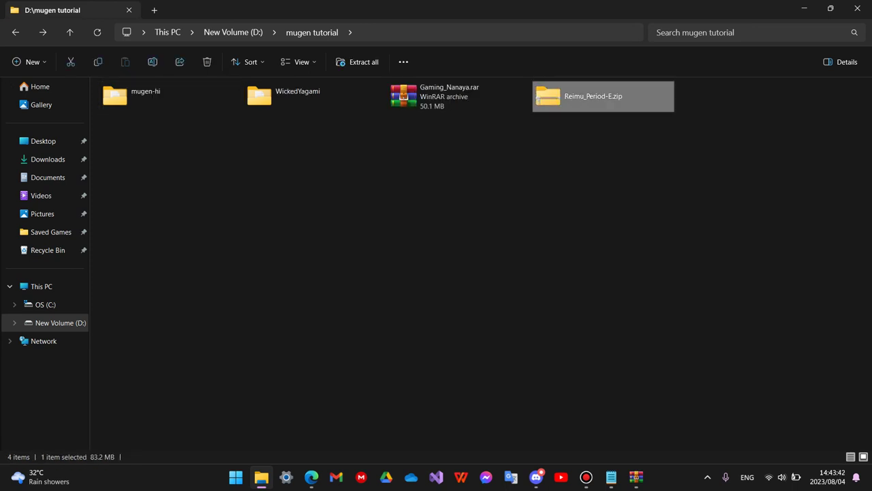
pyautogui.doubleClick(602, 96)
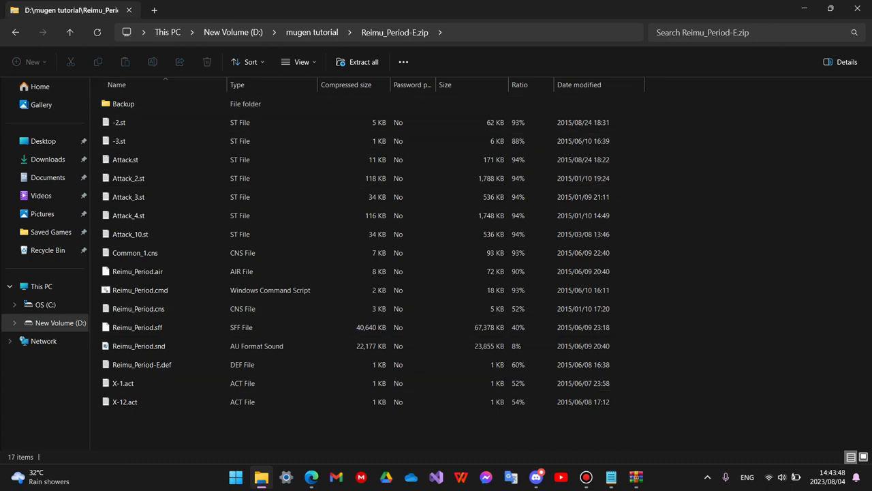
pyautogui.click(15, 32)
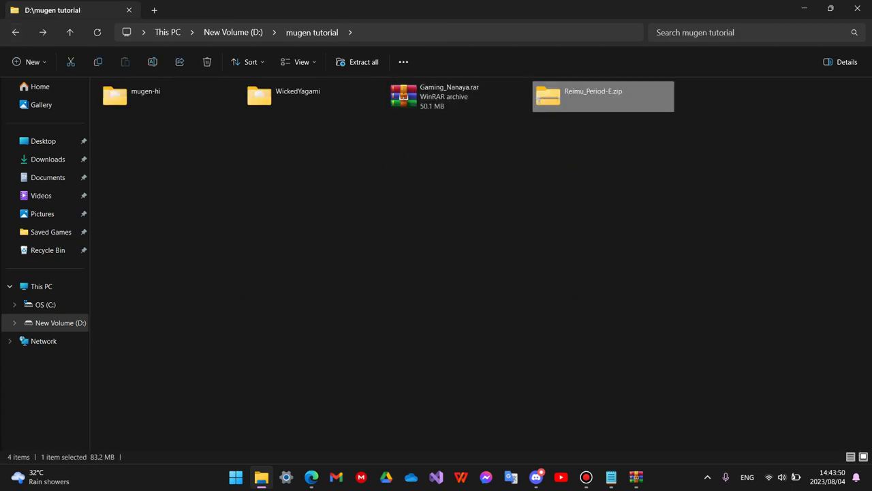
# Extract Reimu_Period-E.zip into its own Reimu_Period-E folder, check the extracted files, and return to the mugen tutorial folder
pyautogui.rightClick(601, 89)
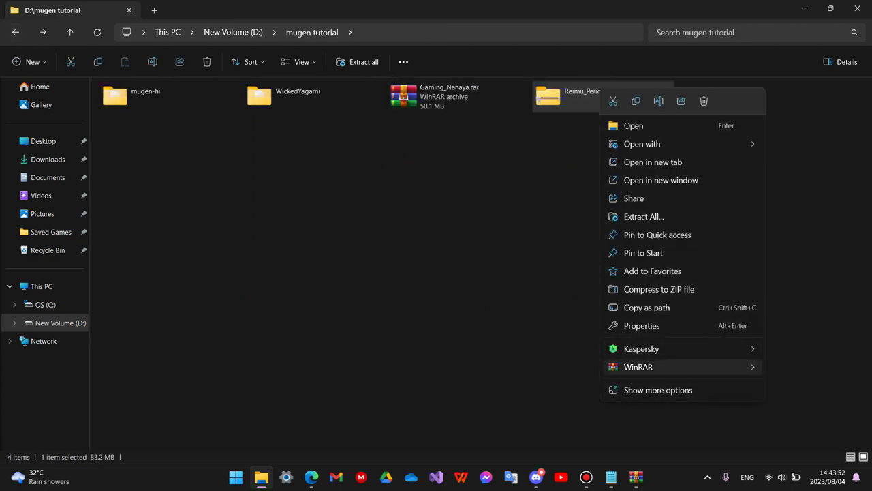
pyautogui.moveTo(639, 367)
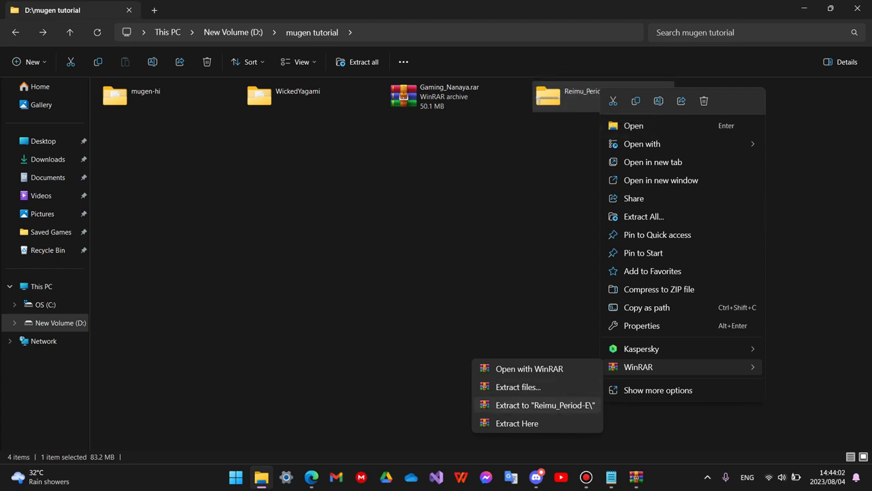
pyautogui.click(545, 404)
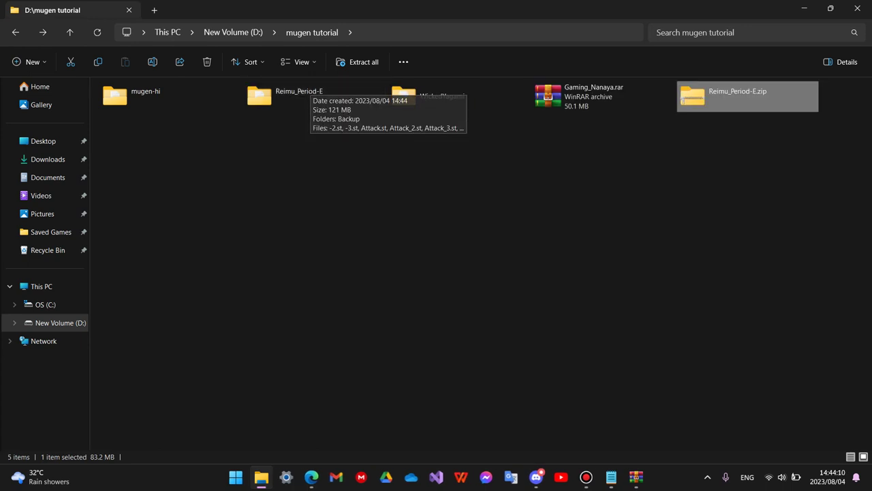
pyautogui.doubleClick(286, 96)
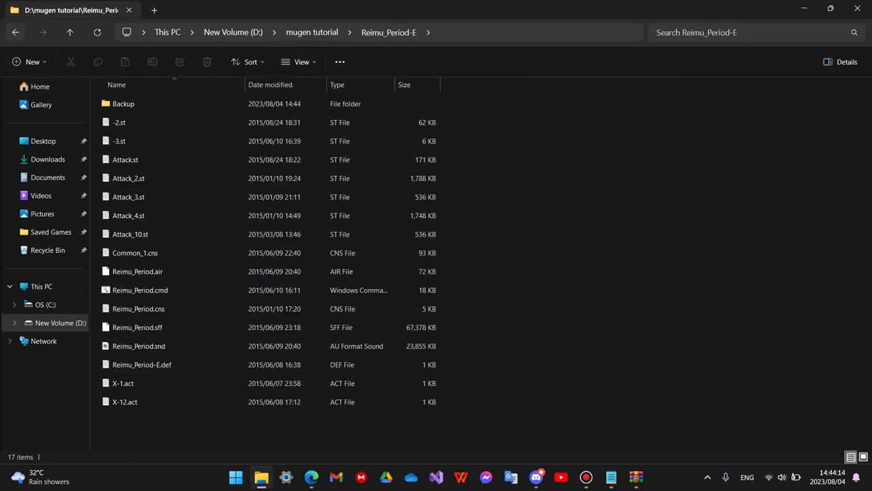
pyautogui.click(14, 32)
# Move the Reimu_Period-E folder into the chars folder of mugen-hi
pyautogui.hotkey('ctrl', 'x')
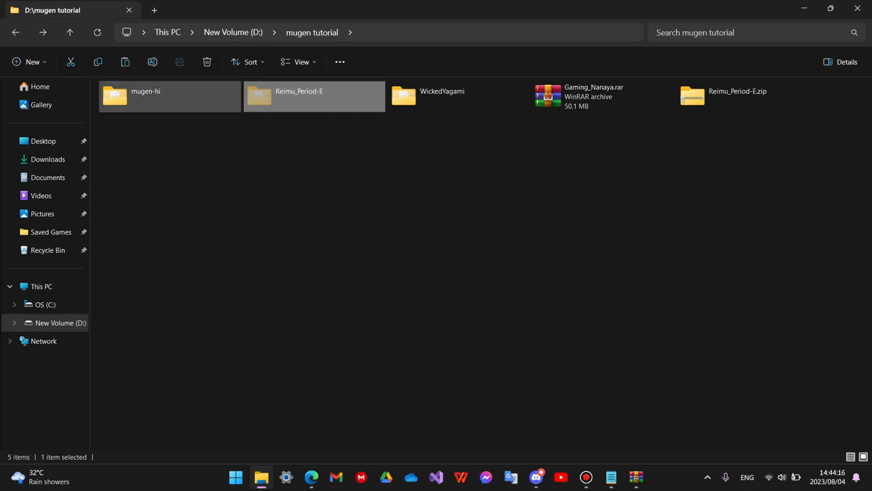
pyautogui.doubleClick(145, 95)
pyautogui.doubleClick(145, 95)
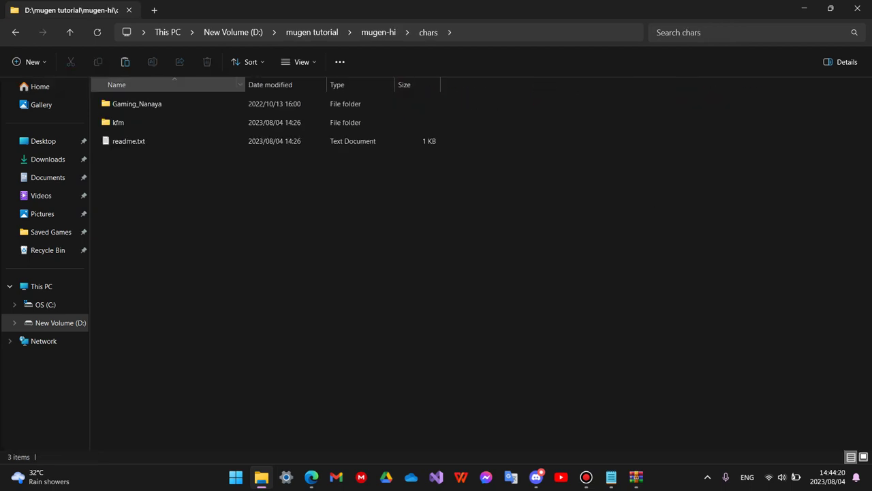
pyautogui.hotkey('ctrl', 'v')
# Open select.def from the data folder of mugen-hi
pyautogui.hotkey('alt', 'Up')
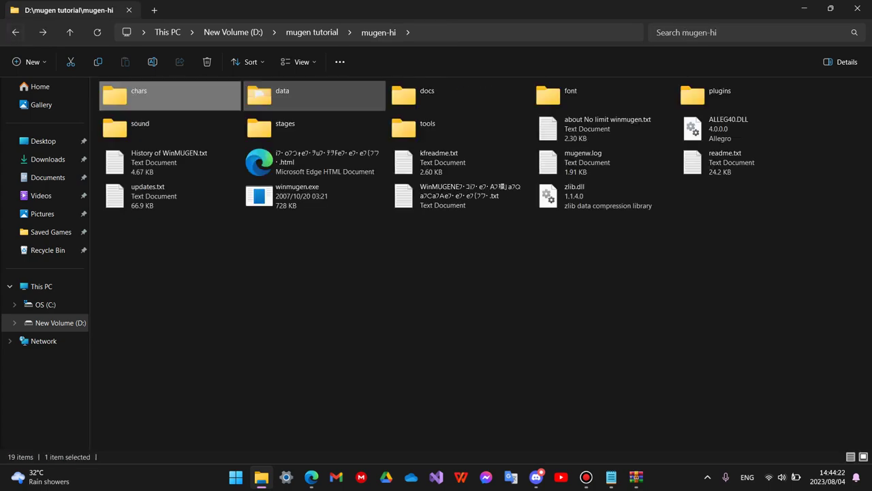
pyautogui.doubleClick(286, 95)
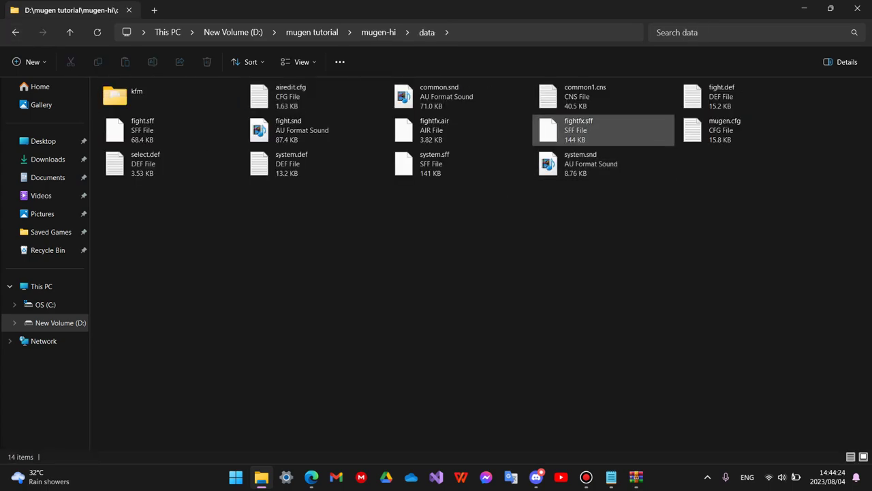
pyautogui.doubleClick(145, 164)
# Go back to the chars folder and copy the name of the Reimu_Period-E folder
pyautogui.click(15, 32)
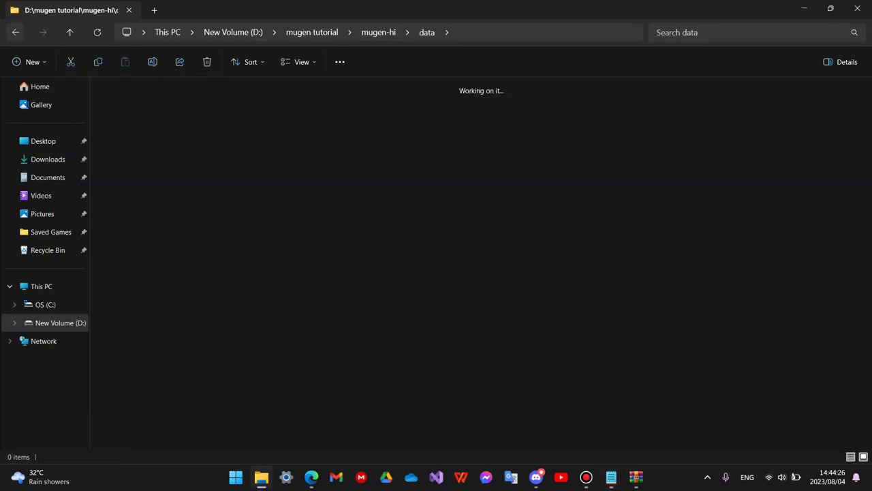
pyautogui.doubleClick(170, 95)
pyautogui.rightClick(156, 141)
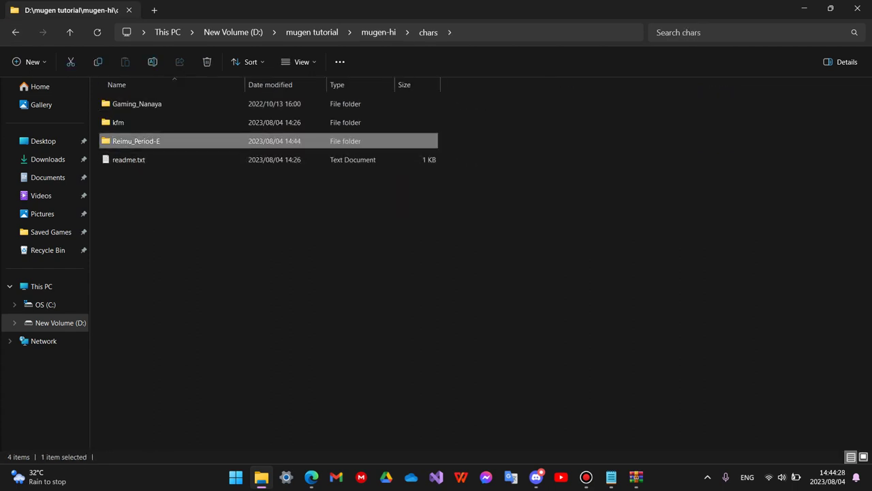
pyautogui.click(214, 149)
pyautogui.press('F2')
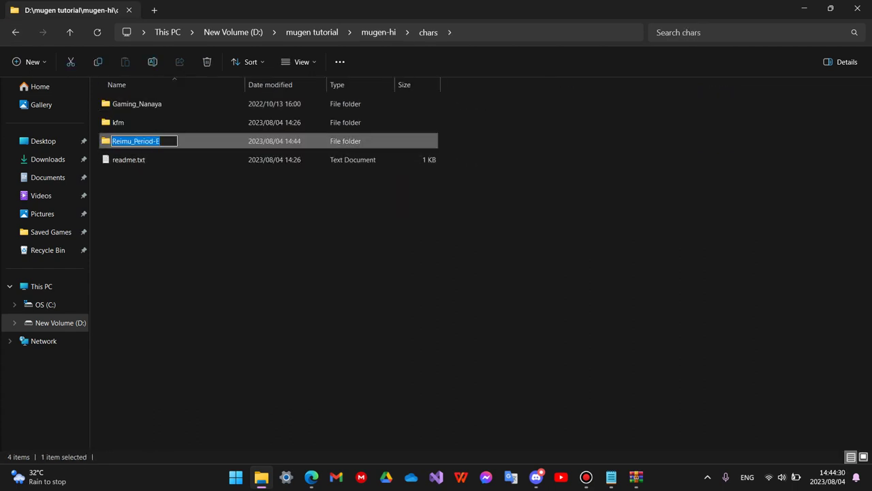
pyautogui.click(340, 272)
# Add Reimu_Period-E on a new line below Gaming_Nanaya in the character list of select.def
pyautogui.click(611, 476)
pyautogui.scroll(-5, 404, 252)
pyautogui.scroll(-15, 402, 252)
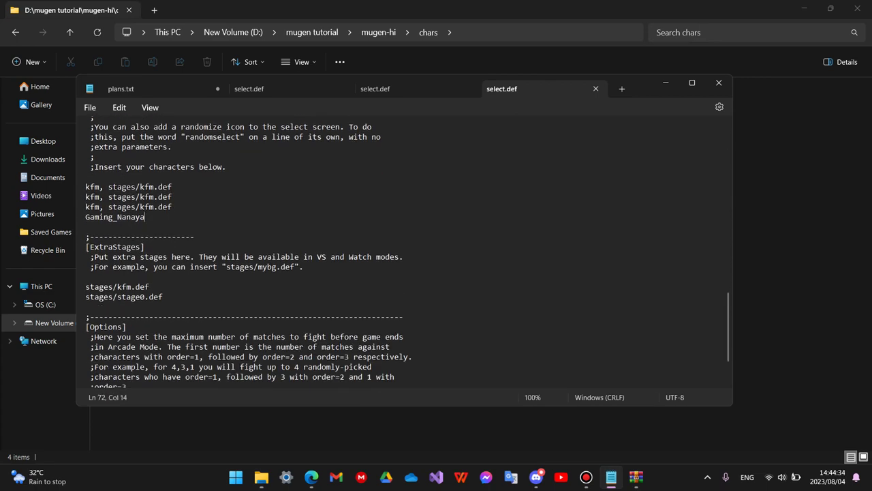
pyautogui.press('Return')
pyautogui.hotkey('ctrl', 'v')
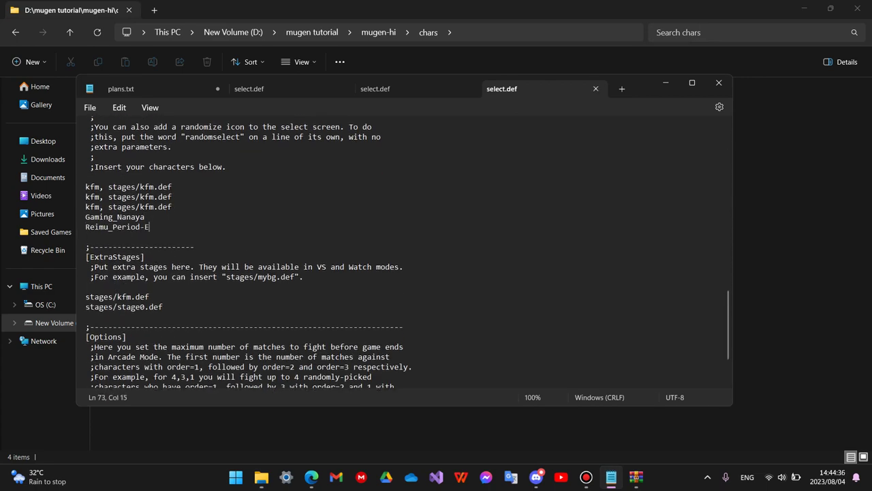
# Launch winmugen.exe from the mugen-hi folder and enter Watch Mode
pyautogui.click(15, 32)
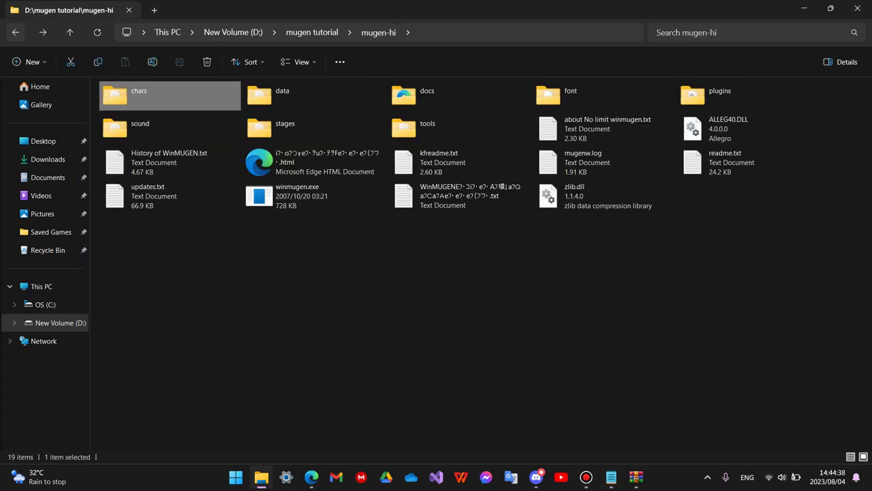
pyautogui.doubleClick(286, 196)
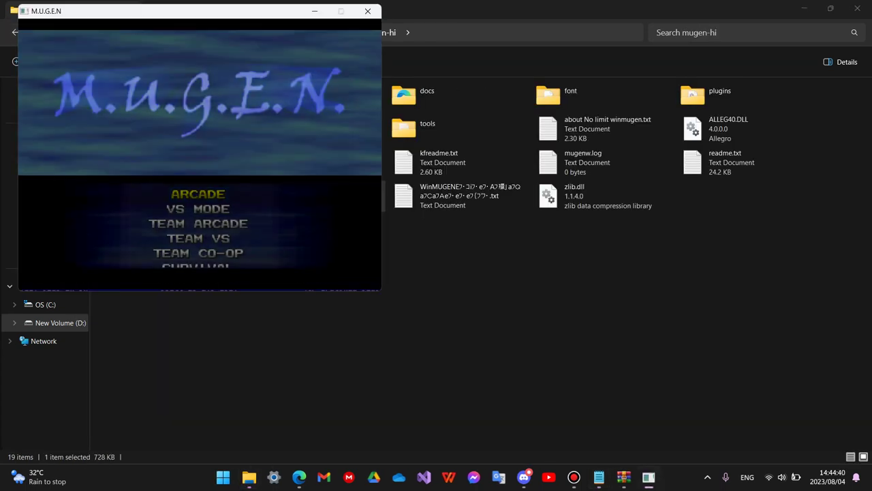
pyautogui.press('Up')
pyautogui.press('Up')
pyautogui.press('Up')
pyautogui.press('Return')
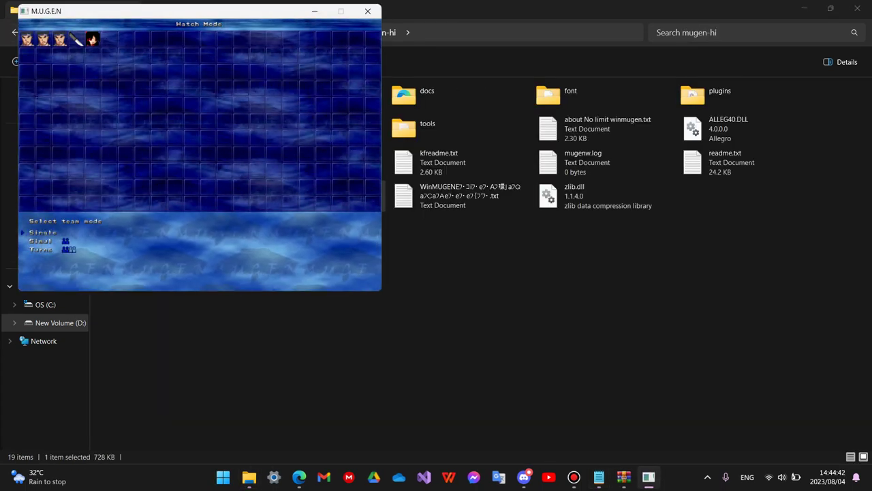
# Choose the Single team mode and highlight Reimu_Period-E on the character select screen
pyautogui.press('Return')
pyautogui.press('Right')
pyautogui.press('Right')
pyautogui.press('Right')
pyautogui.press('Right')
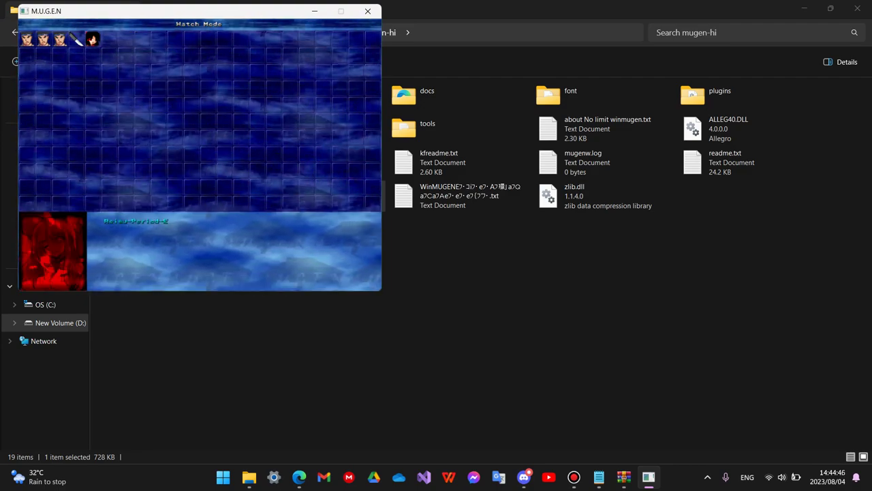
# Quit the game, confirming the forced close, and return to the mugen tutorial folder
pyautogui.hotkey('alt', 'F4')
pyautogui.press('Left')
pyautogui.press('Return')
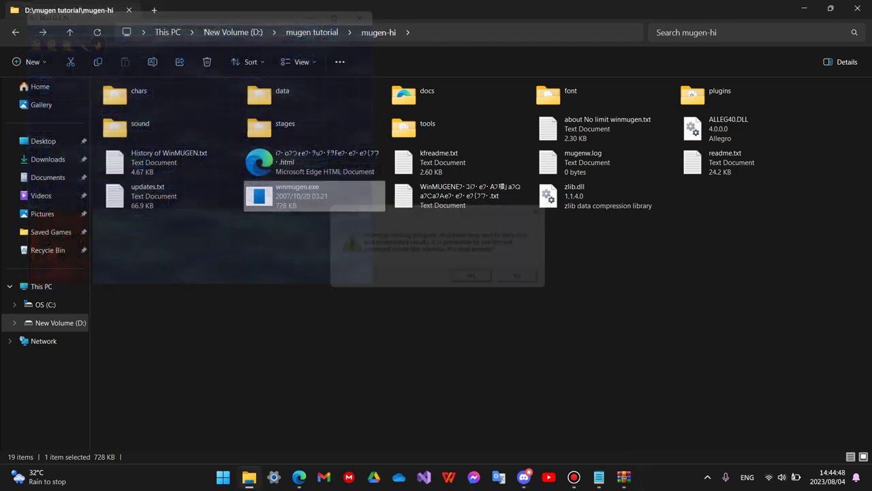
pyautogui.hotkey('alt', 'Up')
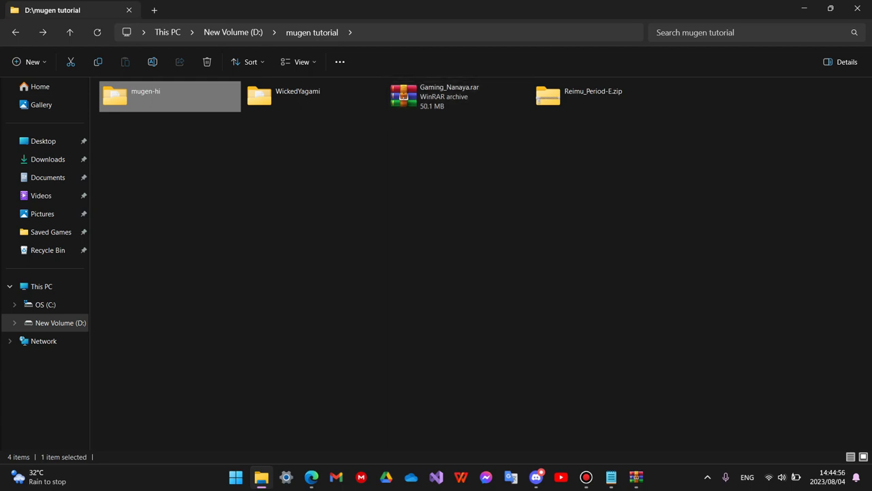
# Look through the contents of the WickedYagami folder and return to the mugen tutorial folder
pyautogui.click(450, 95)
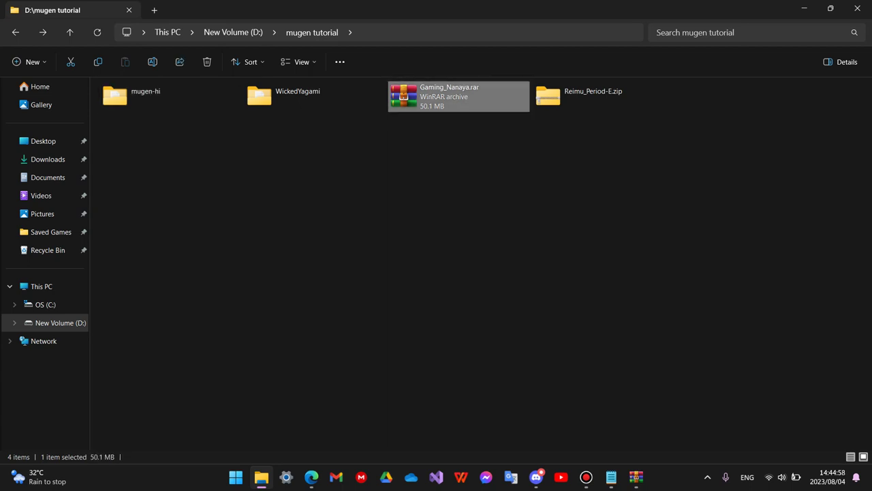
pyautogui.doubleClick(298, 95)
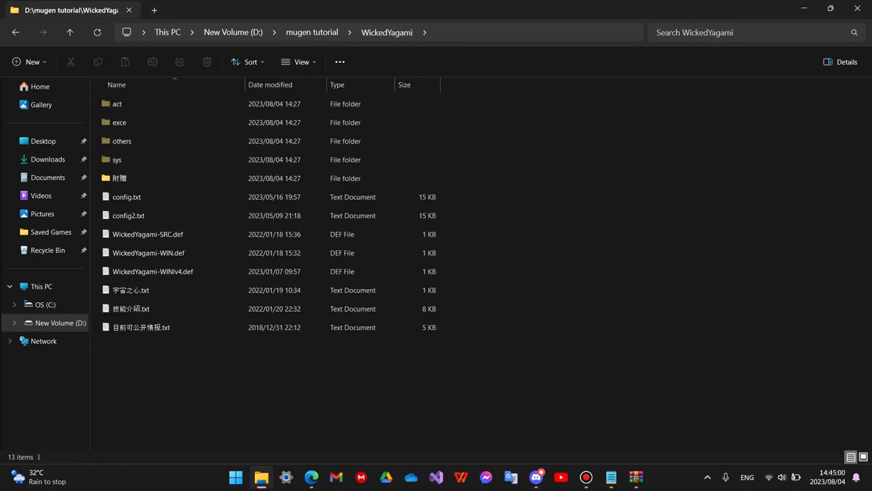
pyautogui.hotkey('alt', 'Left')
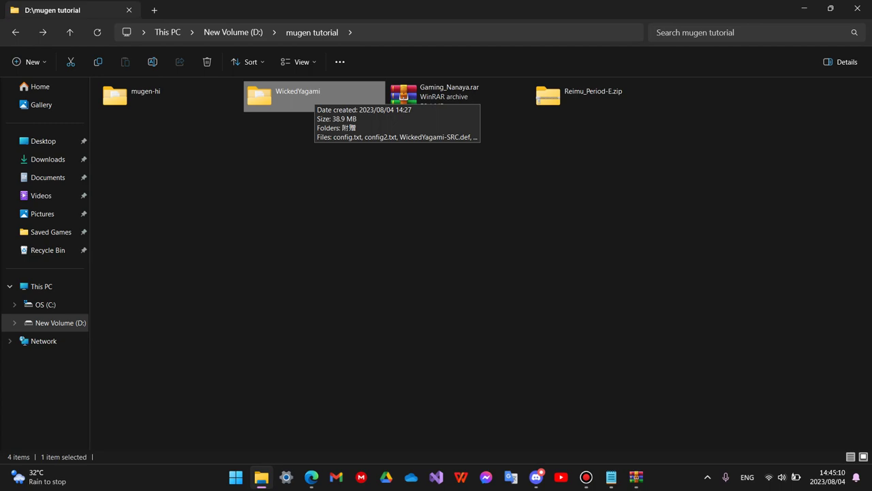
# Reopen the WickedYagami folder to inspect WickedYagami-WIN.def, and go back to the mugen tutorial folder
pyautogui.press('Return')
pyautogui.doubleClick(148, 253)
pyautogui.click(595, 89)
pyautogui.click(778, 184)
pyautogui.click(15, 32)
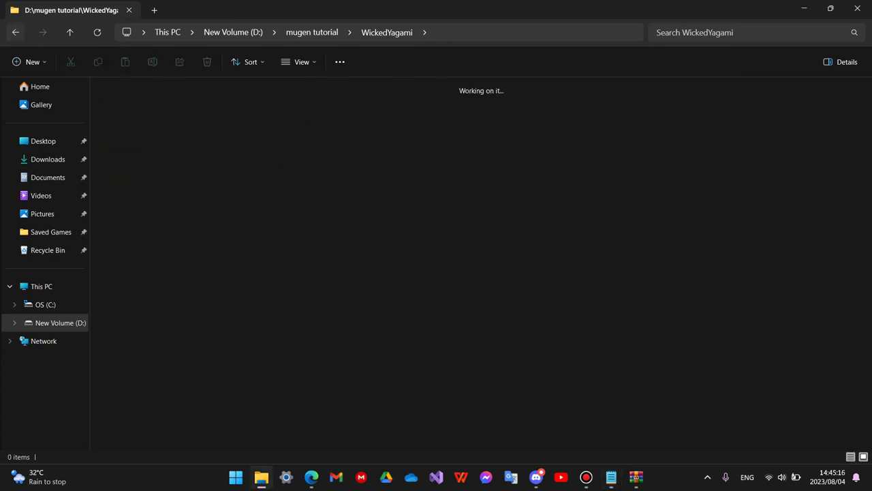
# Move the WickedYagami folder into the chars folder of mugen-hi
pyautogui.hotkey('ctrl', 'x')
pyautogui.doubleClick(146, 97)
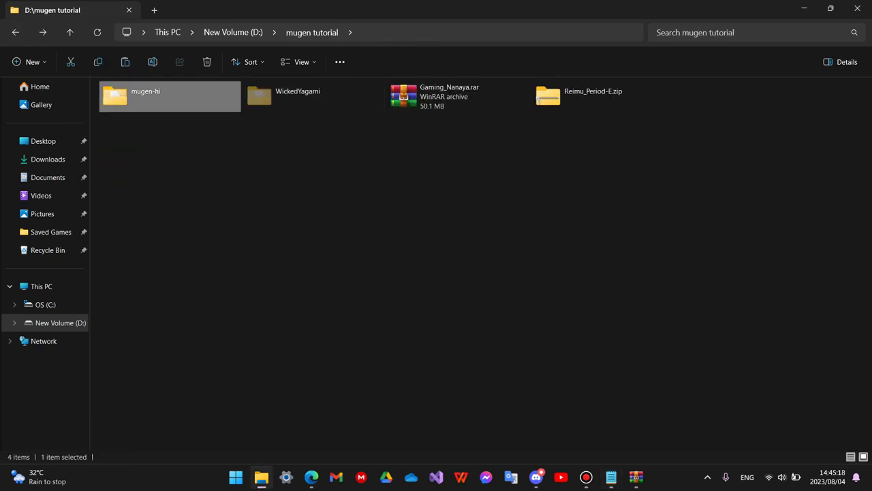
pyautogui.doubleClick(146, 96)
pyautogui.hotkey('ctrl', 'v')
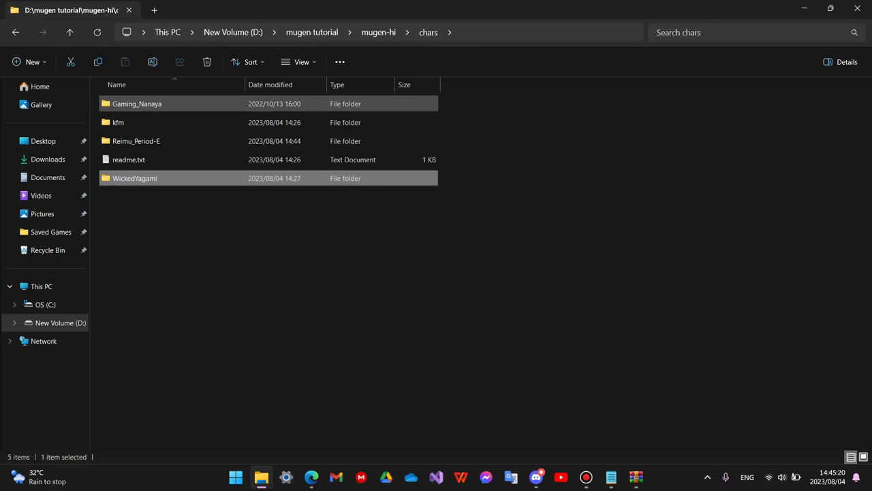
# Copy the name of the WickedYagami folder and open mugen-hi's data folder
pyautogui.rightClick(176, 178)
pyautogui.click(235, 167)
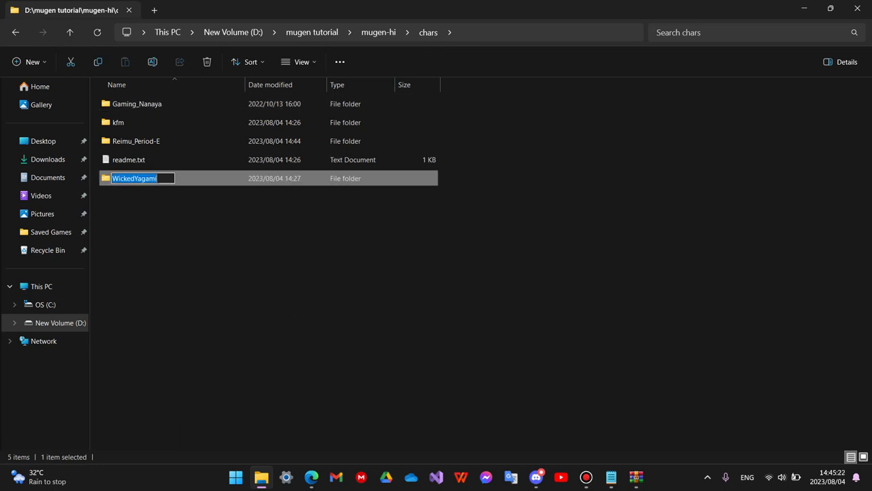
pyautogui.click(15, 32)
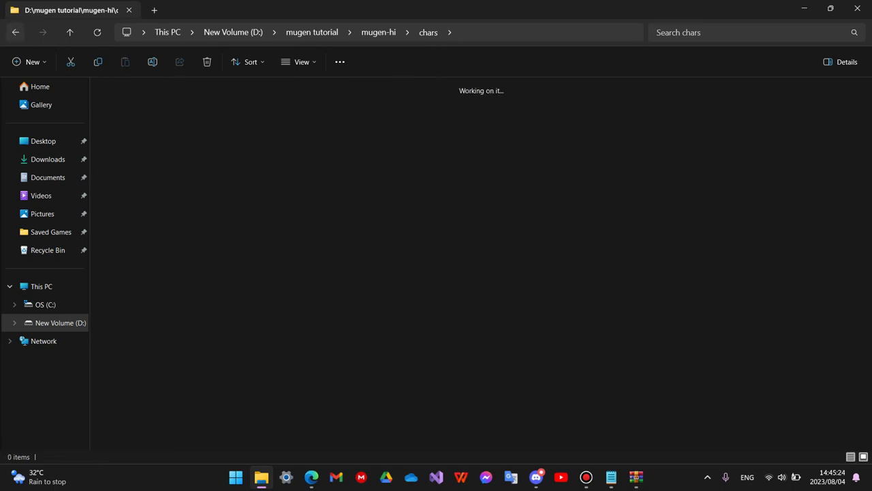
pyautogui.doubleClick(300, 96)
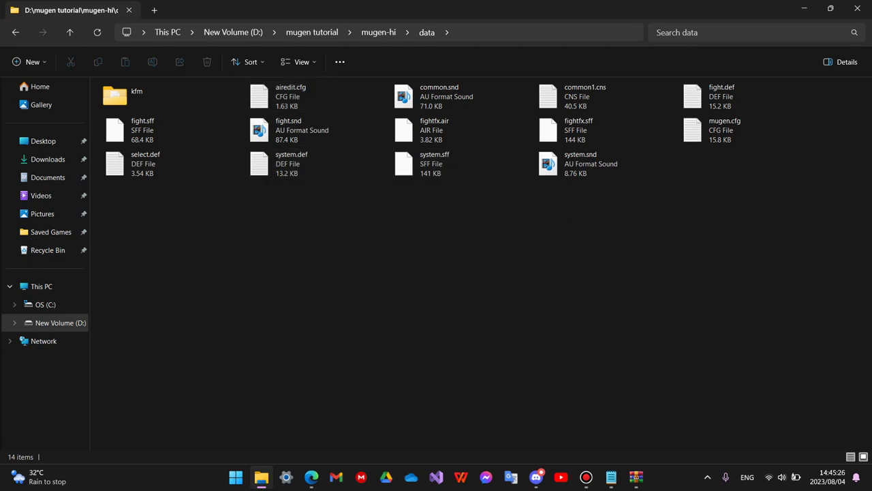
# Switch to Notepad and close the duplicate select.def documents, keeping one copy open beside plans.txt
pyautogui.click(611, 477)
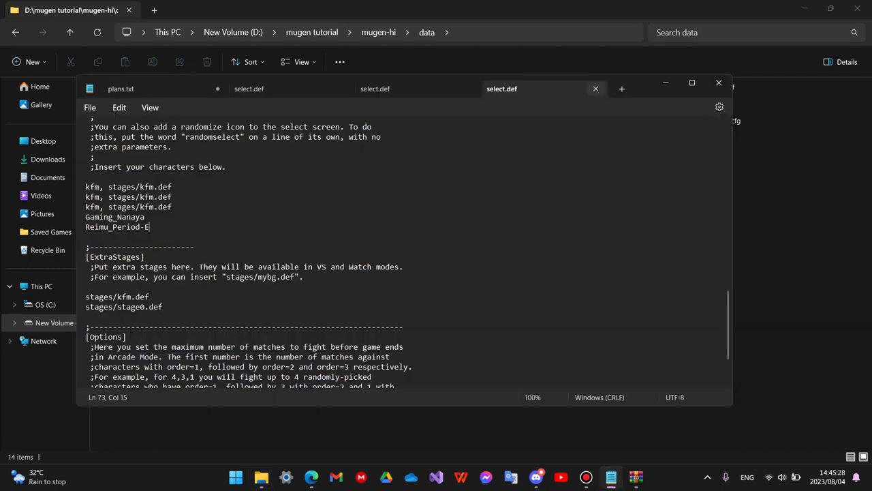
pyautogui.hotkey('ctrl', 'w')
pyautogui.hotkey('ctrl', 'shift', 'Tab')
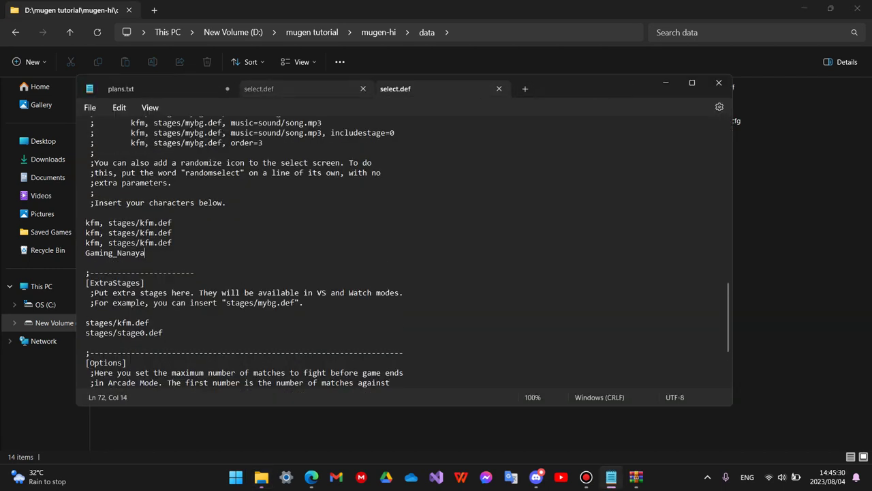
pyautogui.hotkey('ctrl', 'w')
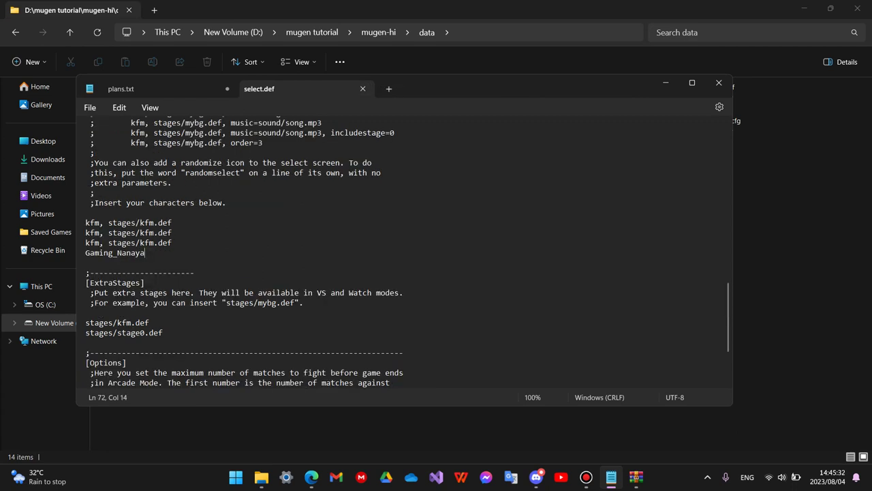
# Add WickedYagami on a new line below Gaming_Nanaya in the remaining select.def
pyautogui.press('Return')
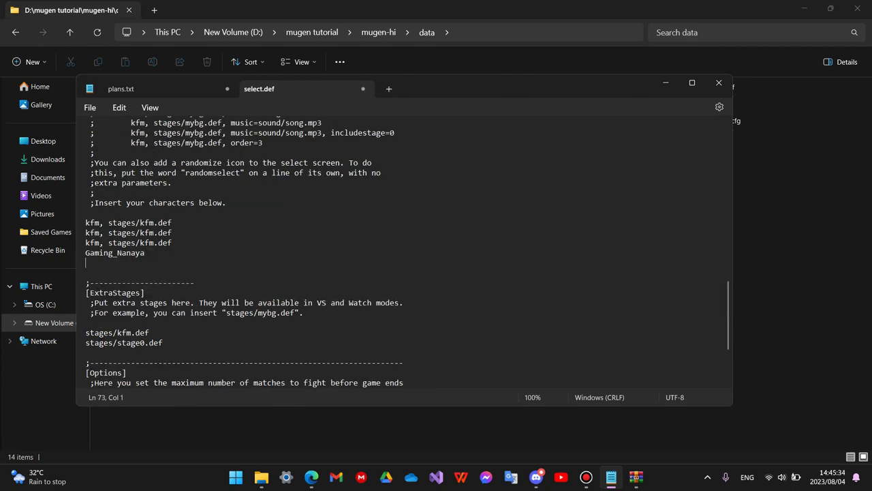
pyautogui.hotkey('ctrl', 'v')
pyautogui.hotkey('alt', 'Tab')
# Launch winmugen.exe again and open the Watch Mode character select screen with the Single team mode
pyautogui.click(16, 32)
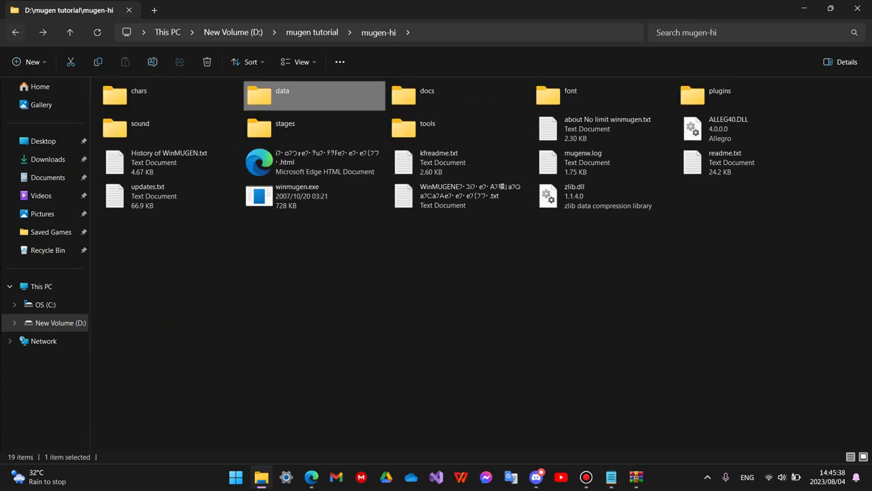
pyautogui.doubleClick(320, 196)
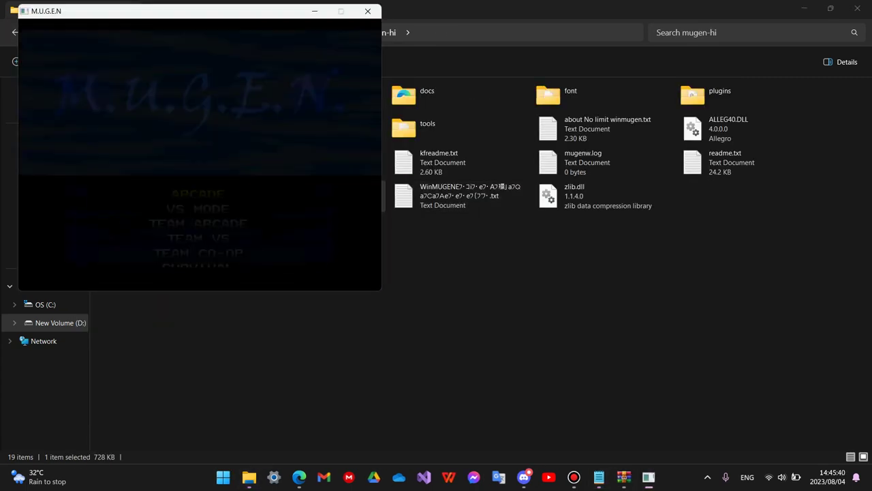
pyautogui.press('Up')
pyautogui.press('Up')
pyautogui.press('Up')
pyautogui.press('Return')
pyautogui.press('Return')
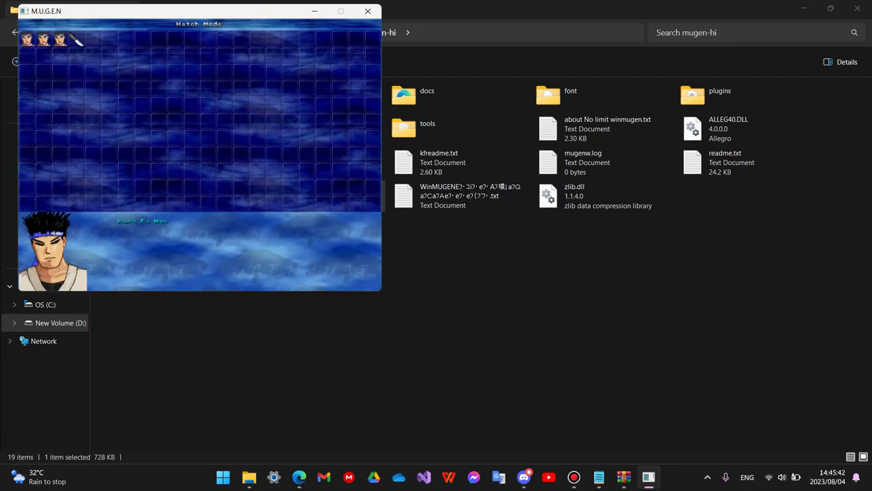
pyautogui.press('Right')
pyautogui.press('Right')
pyautogui.press('Right')
pyautogui.press('Right')
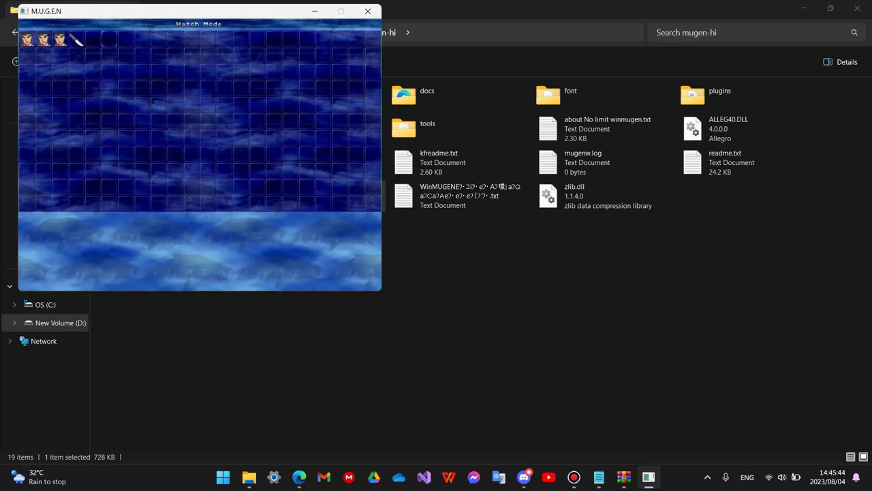
pyautogui.click(367, 11)
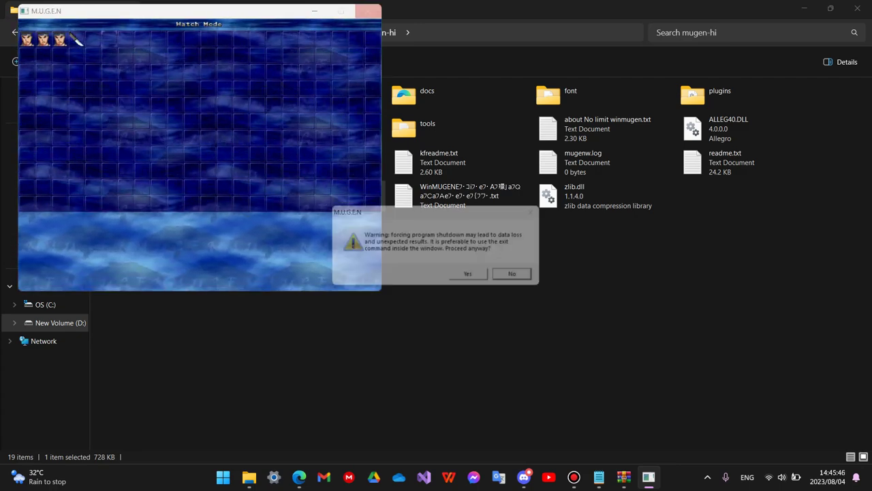
pyautogui.click(471, 277)
# Switch to Notepad and remove the WickedYagami entry from select.def, leaving an empty line below Gaming_Nanaya
pyautogui.click(611, 477)
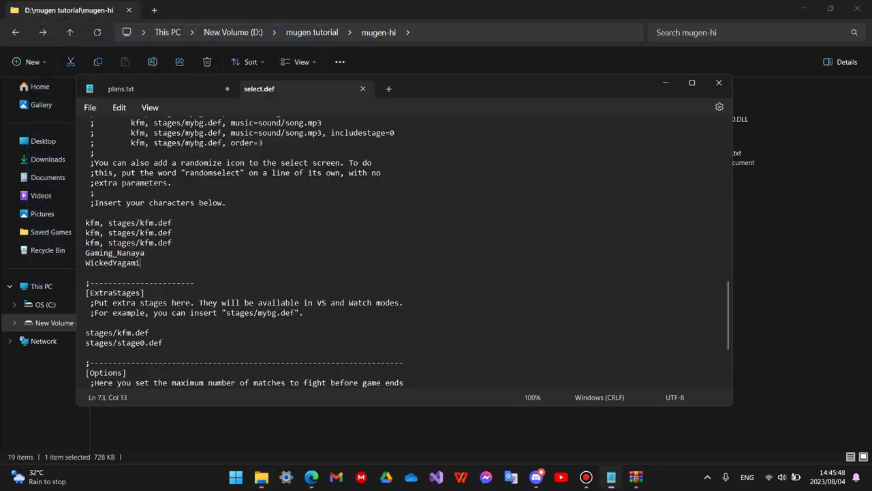
pyautogui.hotkey('ctrl', 'BackSpace')
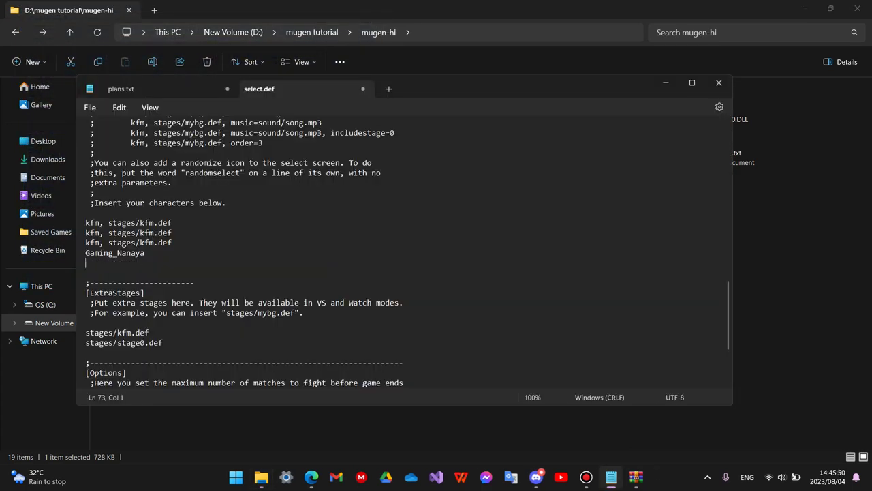
pyautogui.press('BackSpace')
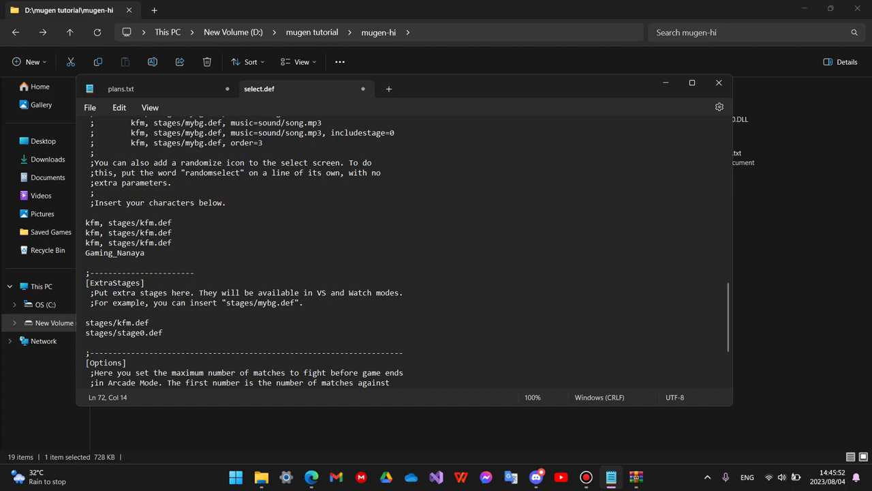
pyautogui.hotkey('ctrl', 'v')
pyautogui.hotkey('ctrl', 'z')
pyautogui.press('Return')
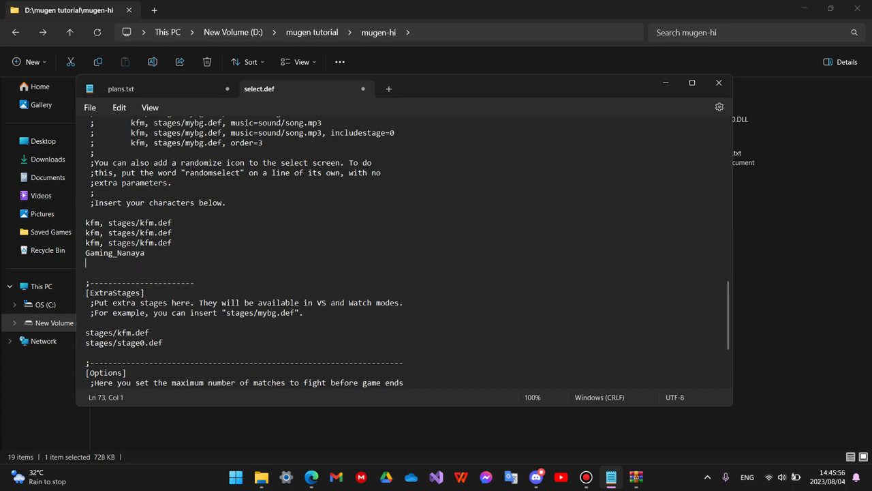
# Open the chars folder of mugen-hi and copy the name of the Reimu_Period-E folder
pyautogui.hotkey('alt', 'Tab')
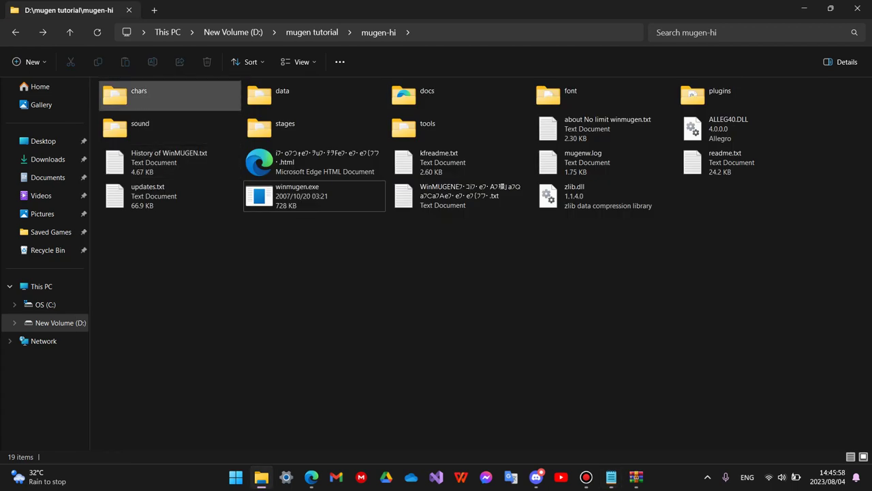
pyautogui.doubleClick(136, 95)
pyautogui.click(136, 141)
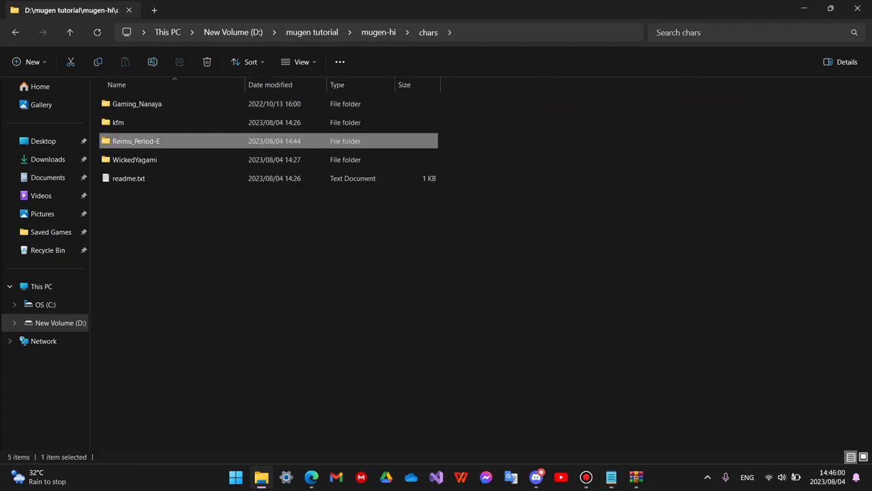
pyautogui.rightClick(135, 144)
pyautogui.click(194, 158)
pyautogui.hotkey('ctrl', 'c')
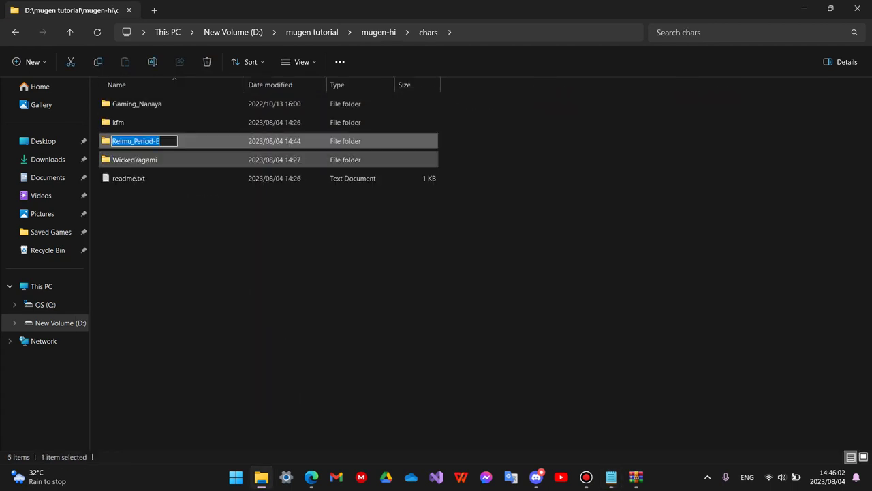
pyautogui.click(286, 259)
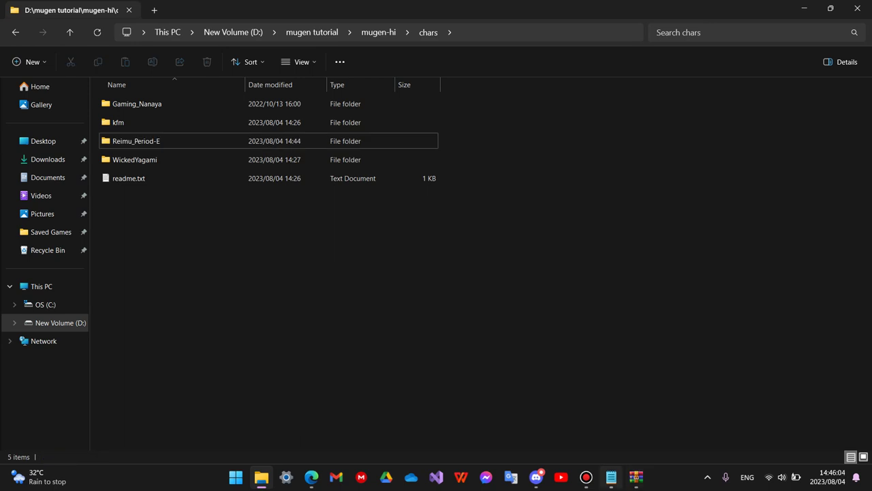
# Add Reimu_Period-E on its own line between Gaming_Nanaya and WickedYagami in select.def and save the file
pyautogui.click(611, 477)
pyautogui.press('Return')
pyautogui.hotkey('ctrl', 'v')
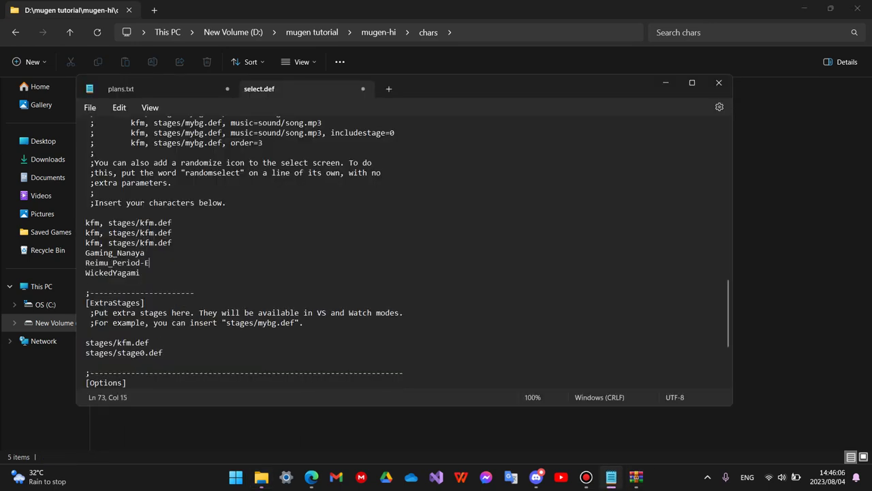
# Launch winmugen.exe from the mugen-hi folder, check the Watch Mode roster for the added characters, and force-quit the game
pyautogui.click(15, 32)
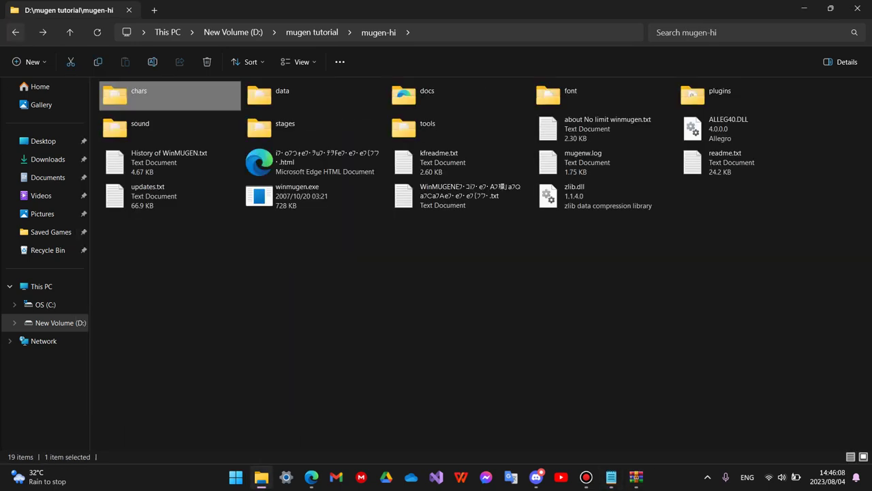
pyautogui.doubleClick(293, 196)
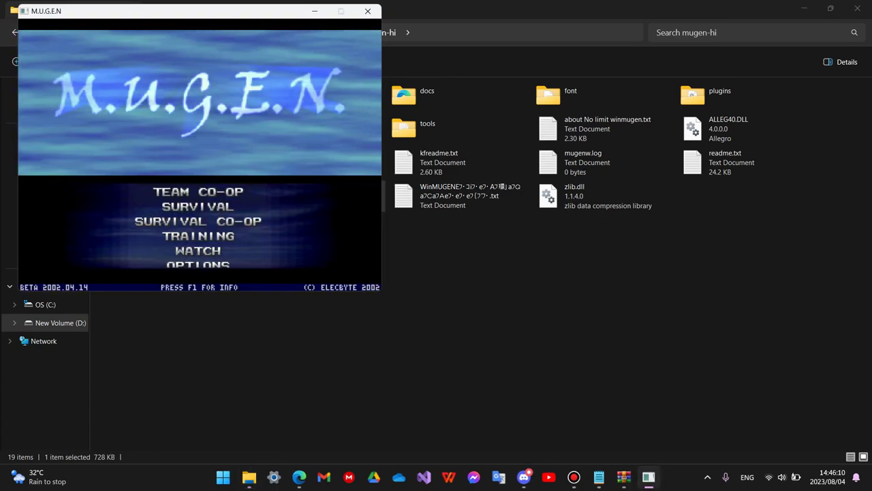
pyautogui.press('Right')
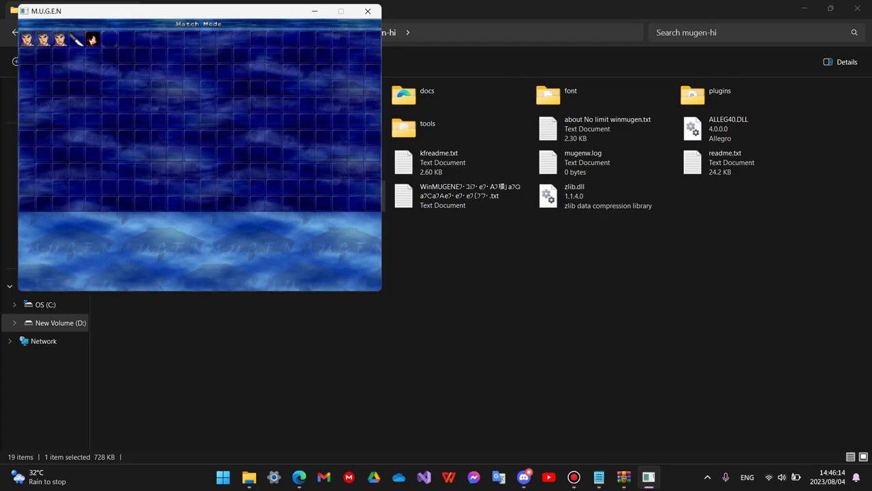
pyautogui.click(367, 11)
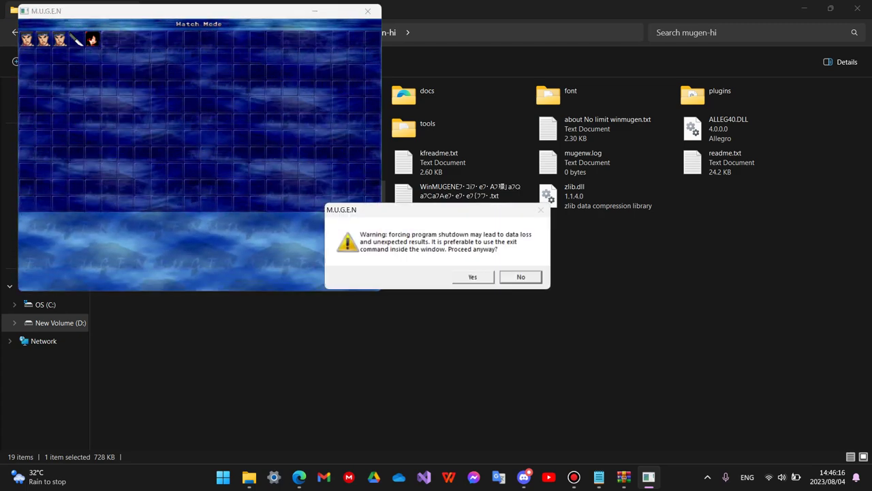
pyautogui.click(472, 277)
# Open the WickedYagami folder in chars and move the select.def window aside from the file names
pyautogui.doubleClick(136, 95)
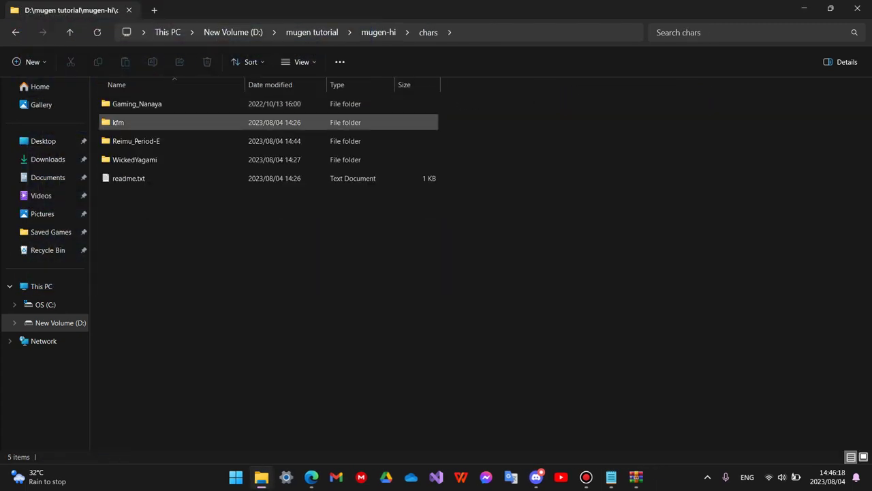
pyautogui.doubleClick(135, 159)
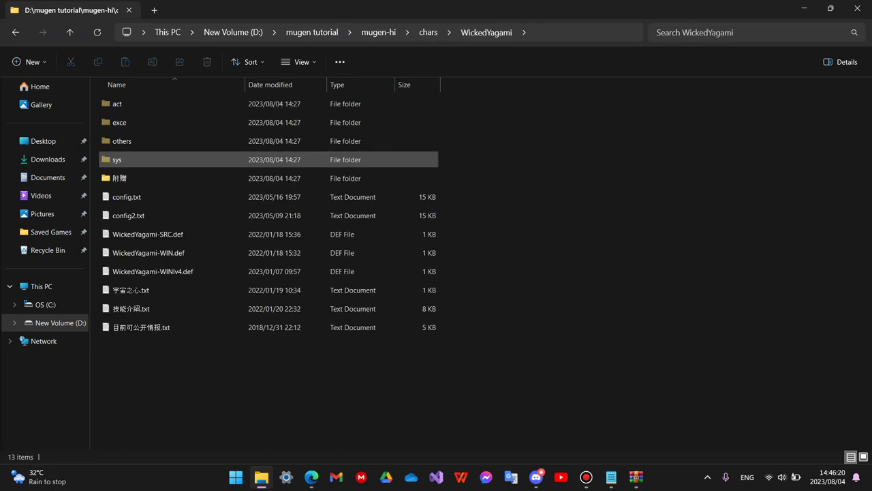
pyautogui.click(610, 477)
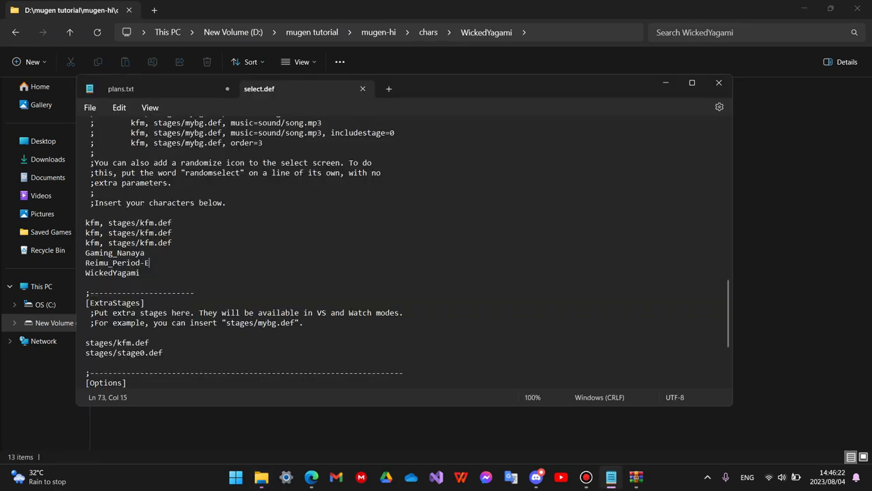
pyautogui.moveTo(477, 89); pyautogui.dragTo(654, 90)
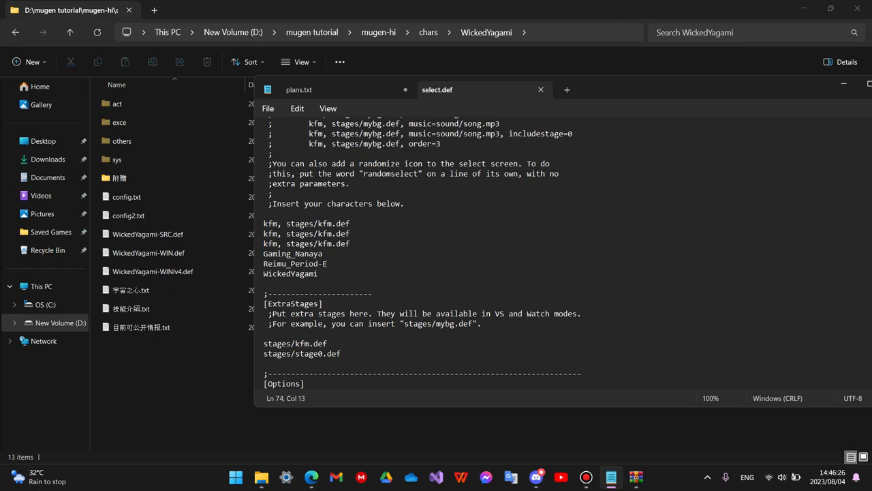
# Append a slash to the WickedYagami entry in select.def and enlarge the text to 130%
pyautogui.write('/')
pyautogui.hotkey('ctrl', '+')
pyautogui.hotkey('ctrl', '+')
pyautogui.hotkey('ctrl', '+')
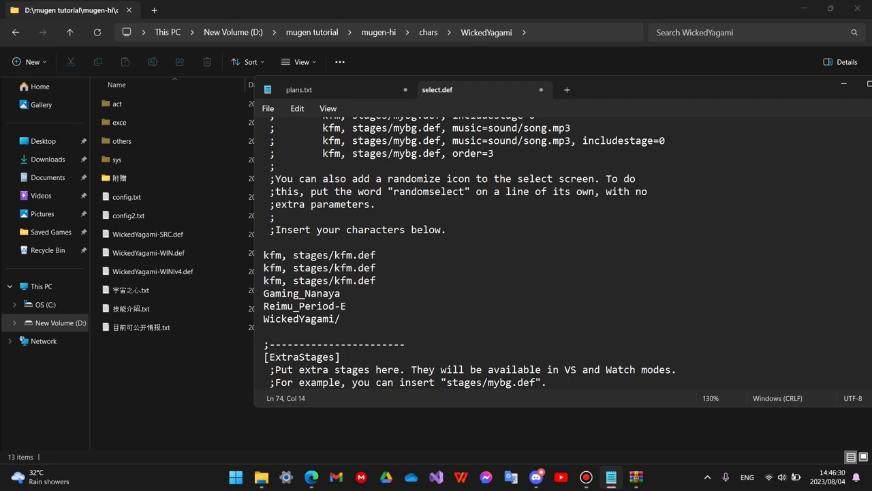
pyautogui.scroll(-1, 466, 251)
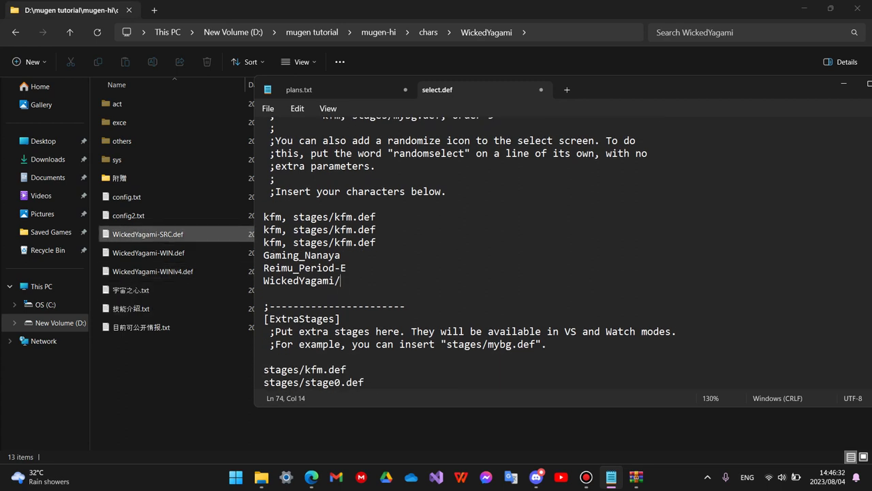
# Copy the name of the WickedYagami-WIN.def file without its extension
pyautogui.click(149, 252)
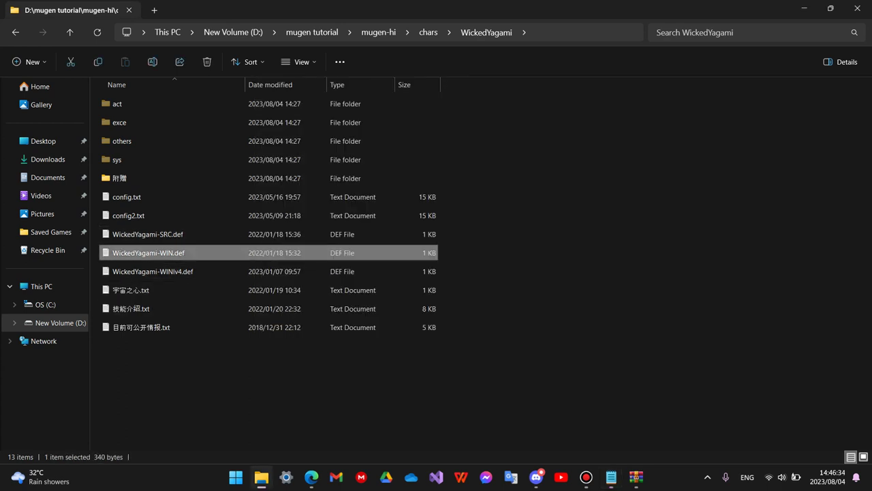
pyautogui.rightClick(152, 252)
pyautogui.click(211, 269)
pyautogui.click(210, 269)
pyautogui.hotkey('ctrl', 'c')
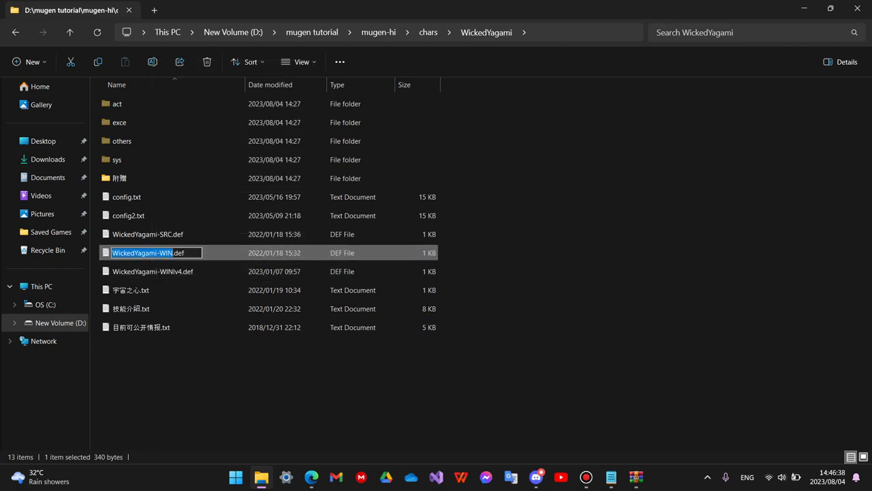
pyautogui.click(422, 367)
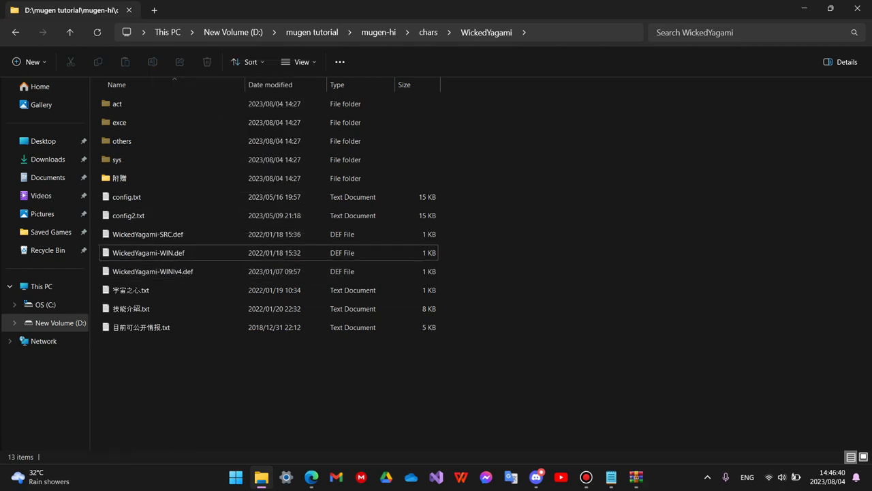
# Complete the last character entry in select.def as WickedYagami/WickedYagami-WIN.def and save the file
pyautogui.click(612, 477)
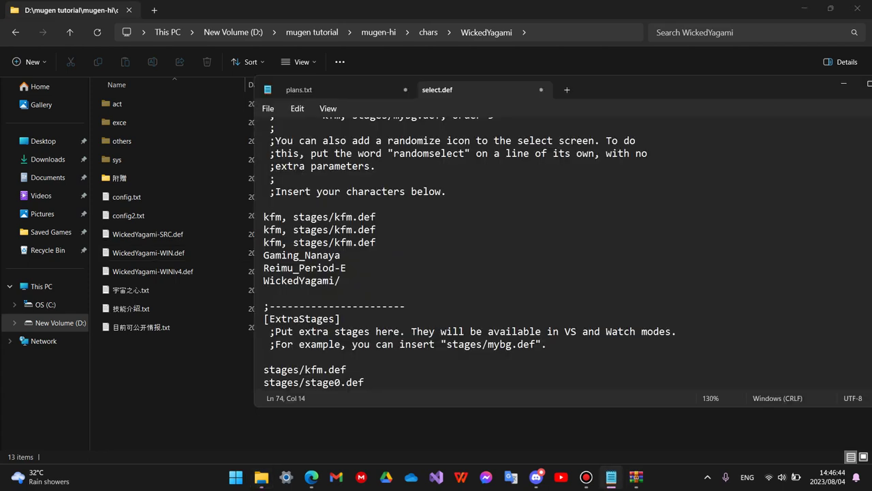
pyautogui.hotkey('ctrl', 'v')
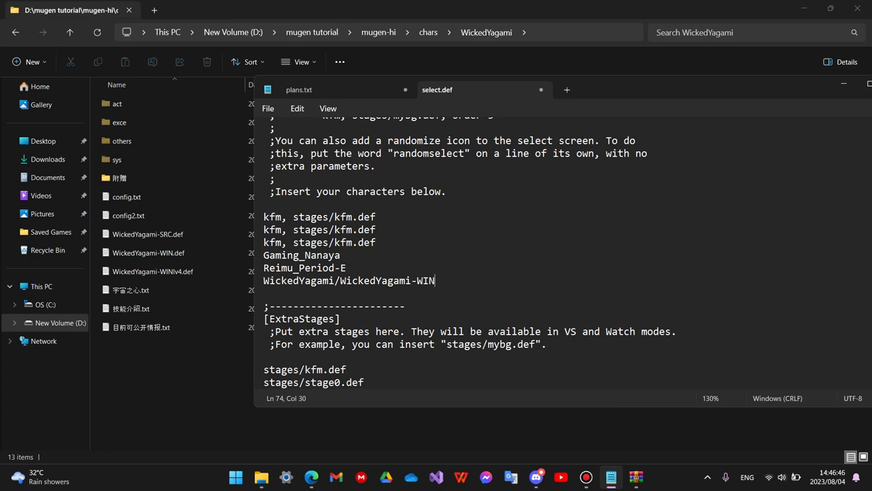
pyautogui.write('.def')
pyautogui.hotkey('ctrl', 's')
# Return to the mugen-hi folder, launch winmugen.exe and open Watch Mode
pyautogui.click(15, 32)
pyautogui.click(15, 32)
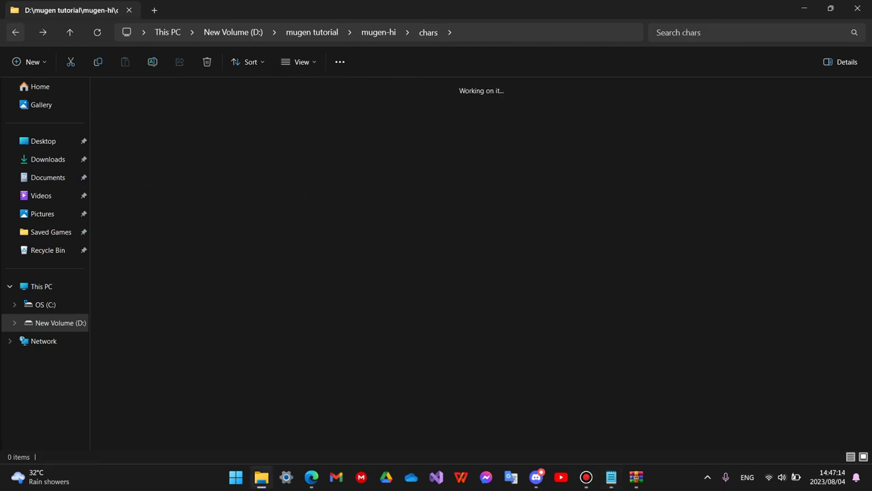
pyautogui.doubleClick(313, 197)
pyautogui.press('Return')
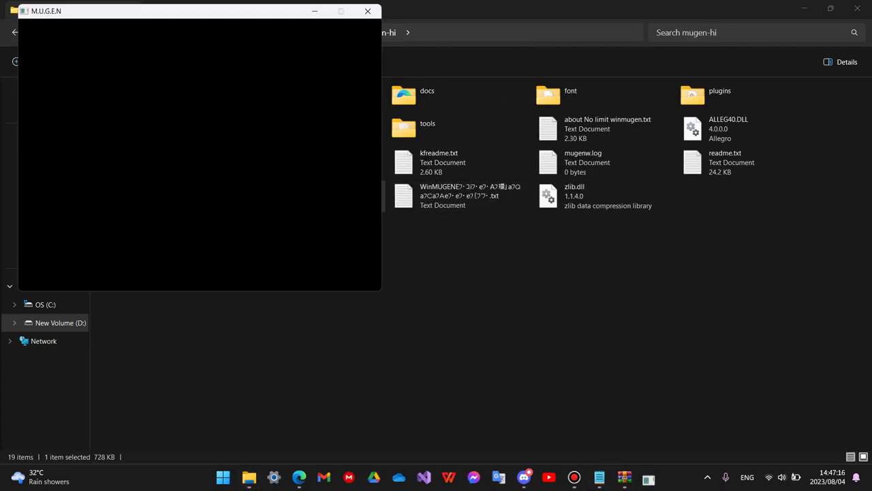
pyautogui.press('Up')
pyautogui.press('Up')
pyautogui.press('Up')
pyautogui.press('Return')
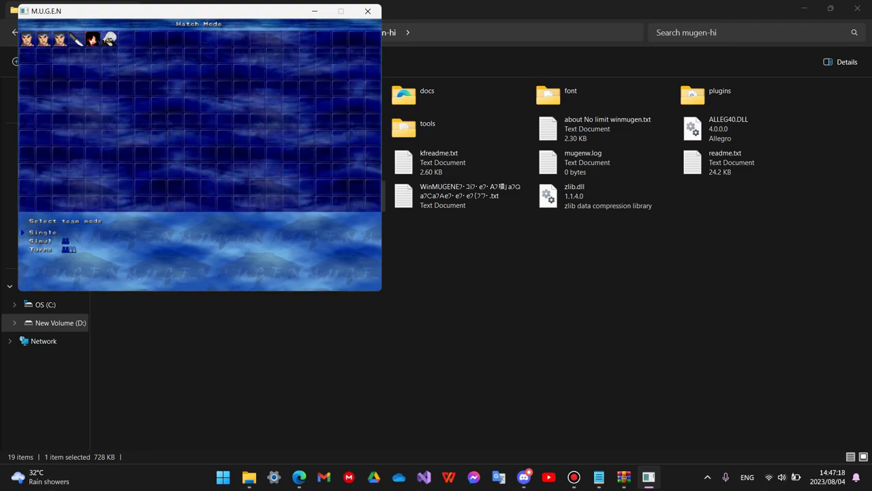
# Choose the Single team mode, highlight the sixth character in the Watch Mode roster, and force-quit the game
pyautogui.press('Return')
pyautogui.press('Right')
pyautogui.press('Right')
pyautogui.press('Right')
pyautogui.press('Right')
pyautogui.press('Right')
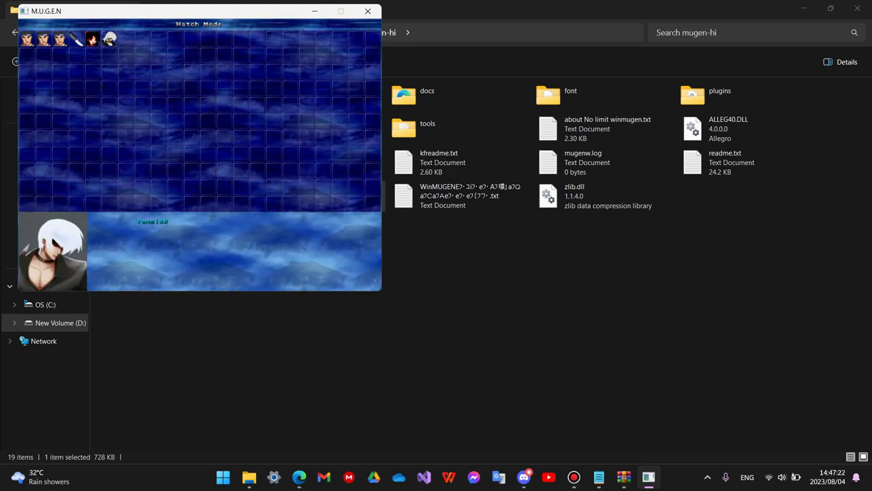
pyautogui.click(367, 11)
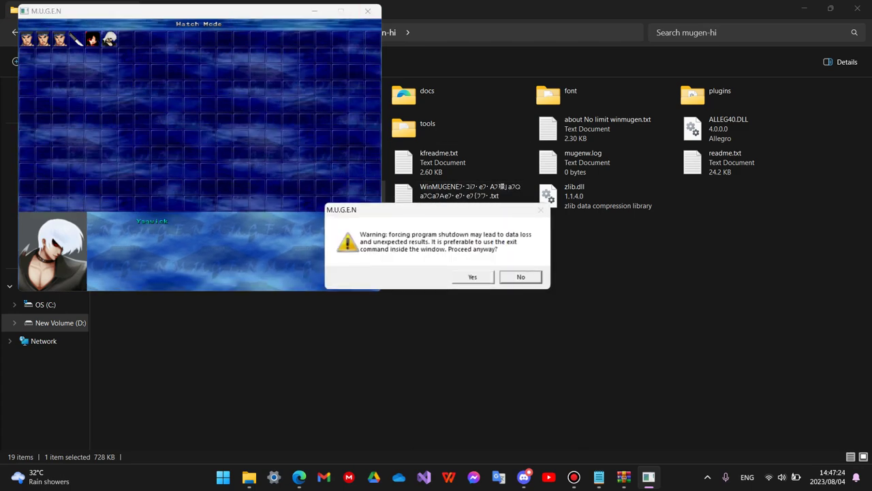
pyautogui.click(471, 277)
# Open the plans.txt notes in Notepad, recenter the window, and show the Mugen controls section
pyautogui.click(611, 477)
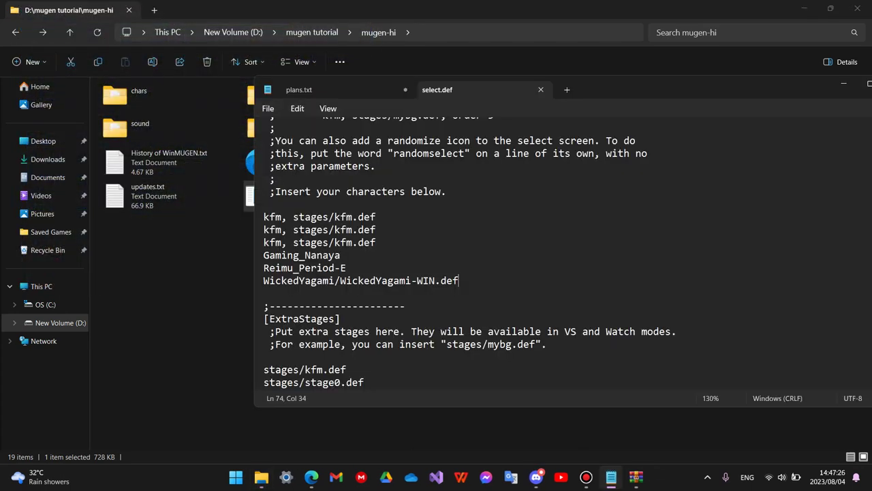
pyautogui.click(341, 90)
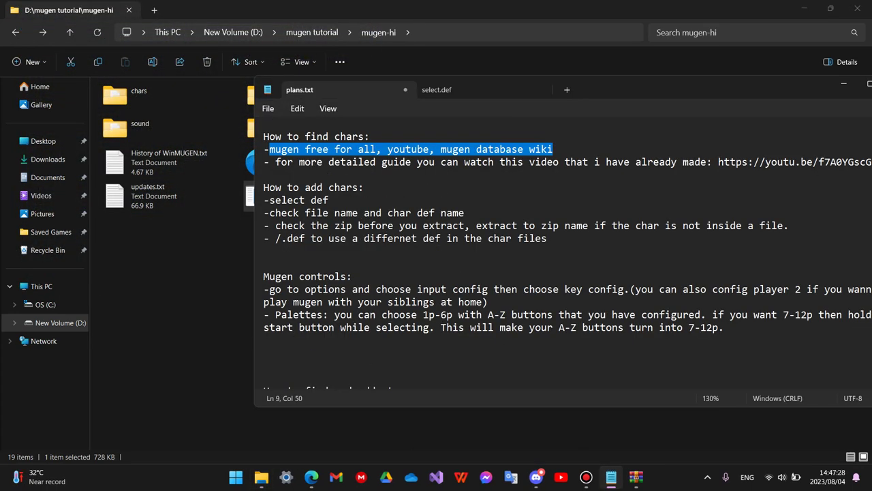
pyautogui.click(353, 277)
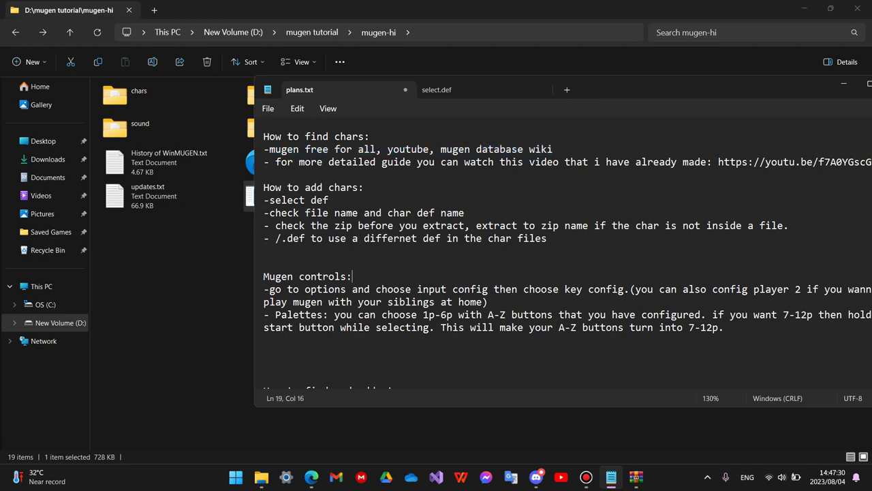
pyautogui.moveTo(777, 89); pyautogui.dragTo(652, 70)
pyautogui.scroll(-2, 461, 234)
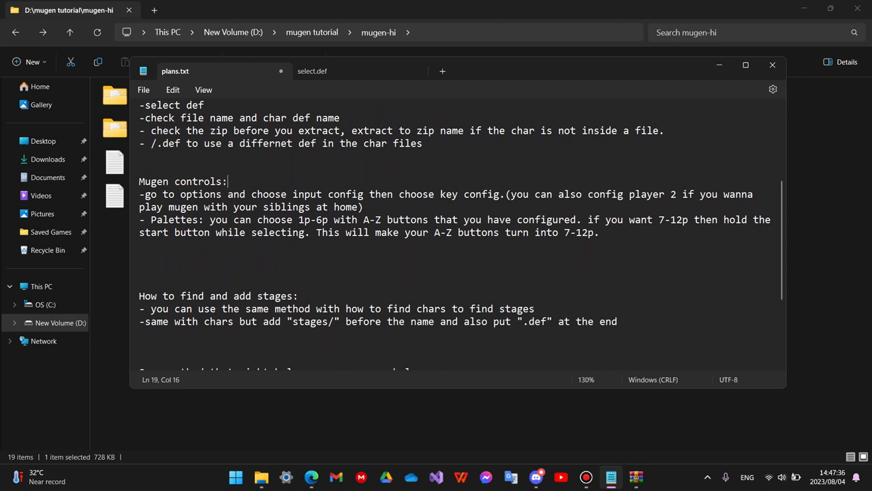
# Return to the mugen-hi folder, launch winmugen.exe and open the game's Options screen
pyautogui.click(458, 418)
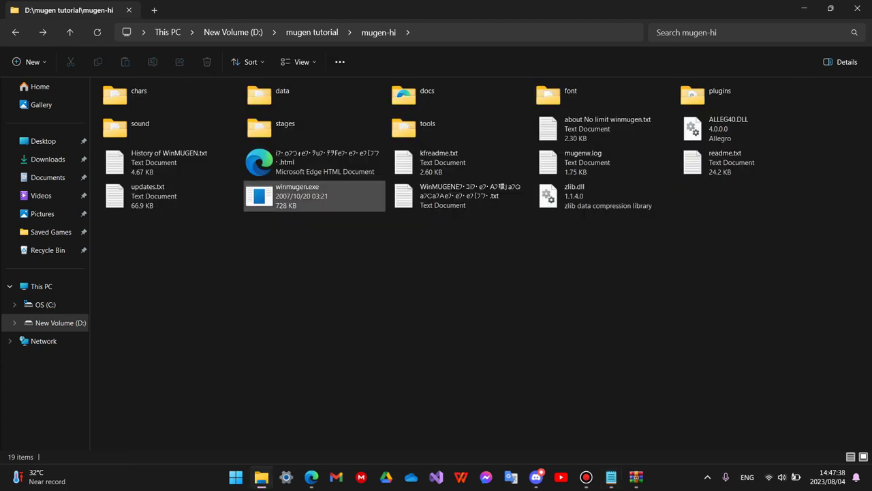
pyautogui.doubleClick(340, 199)
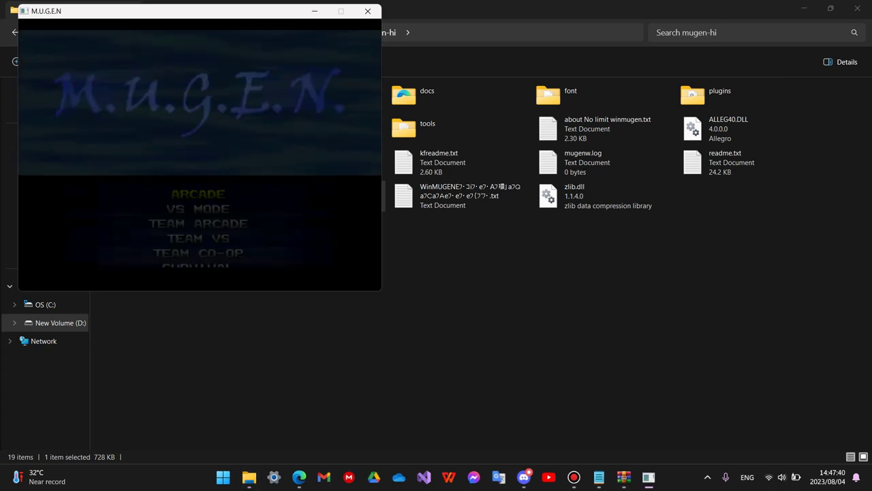
pyautogui.press('Up')
pyautogui.press('Up')
pyautogui.press('Up')
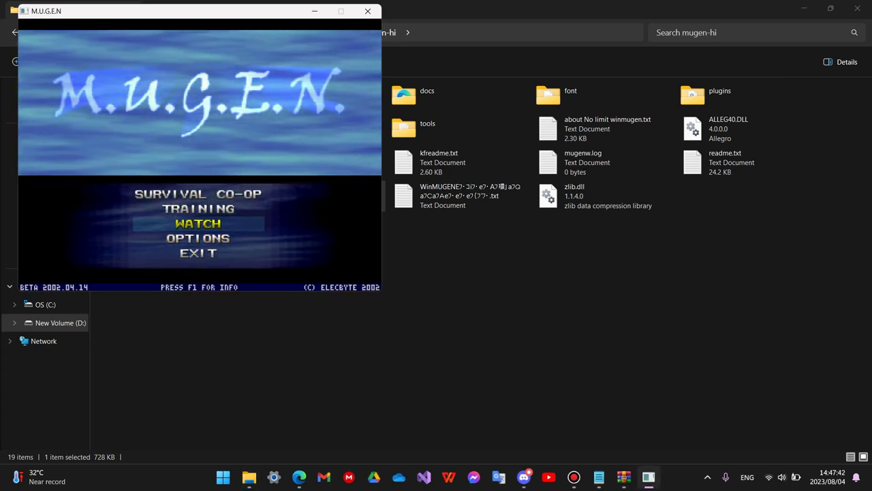
pyautogui.press('Down')
pyautogui.press('Return')
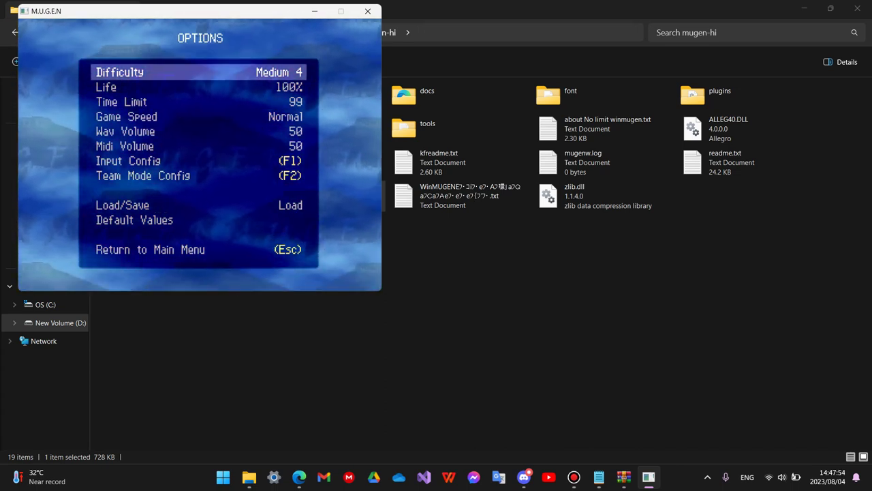
# Go through Input Config to the Key Config screen and show the Player 1 and Player 2 controls
pyautogui.press('Down')
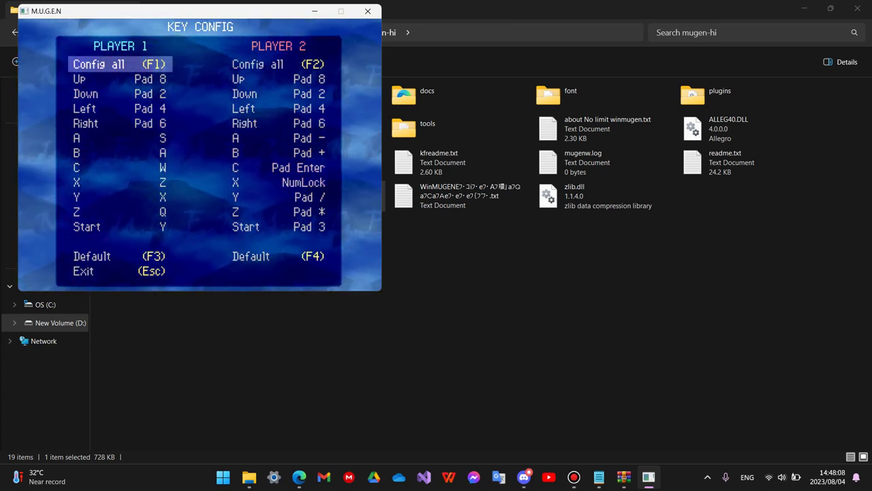
pyautogui.press('Left')
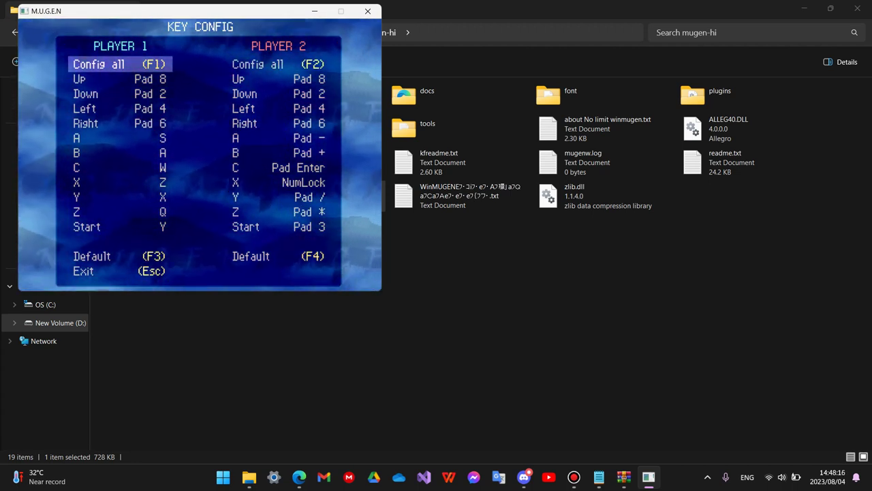
pyautogui.press('Right')
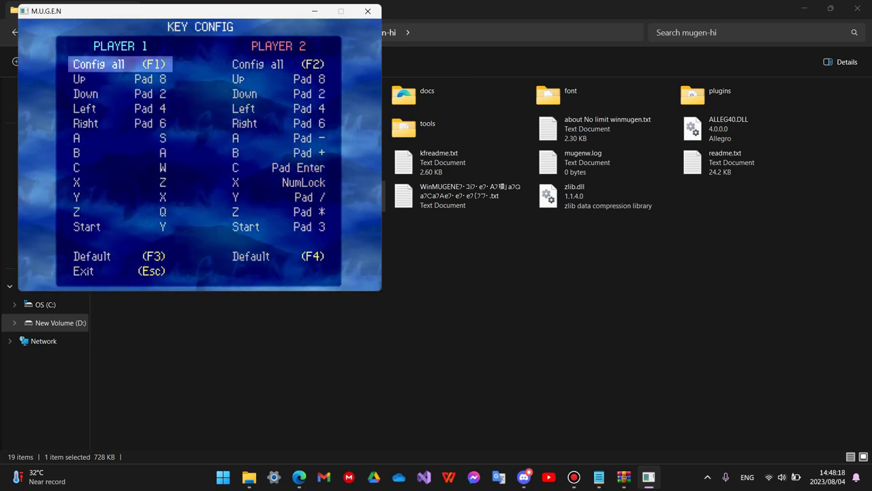
pyautogui.press('Left')
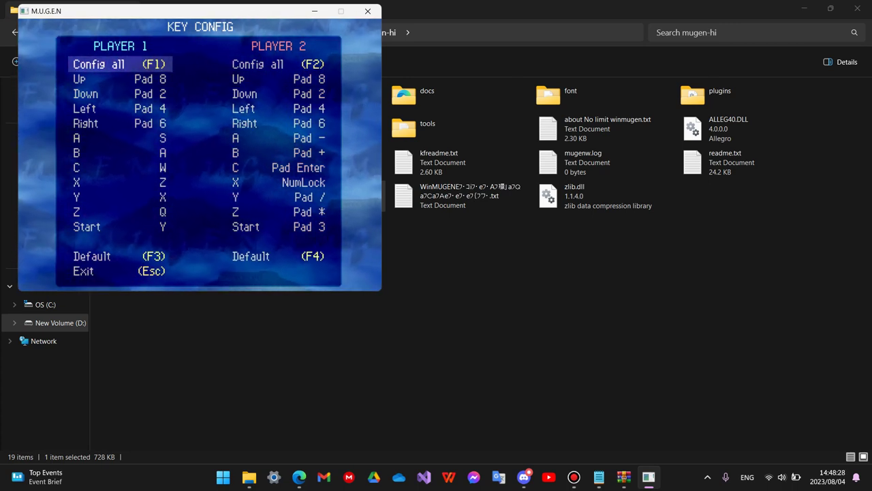
# Configure all Player 1 keys: arrows for directions, Z, X, C, V, A, S for A, B, C, X, Y, Z, and D for Start, then exit
pyautogui.press('Return')
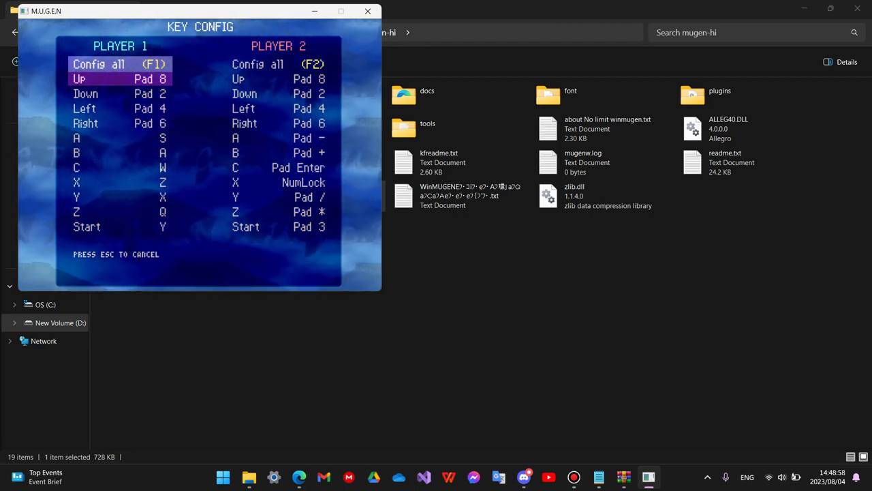
pyautogui.press('Up')
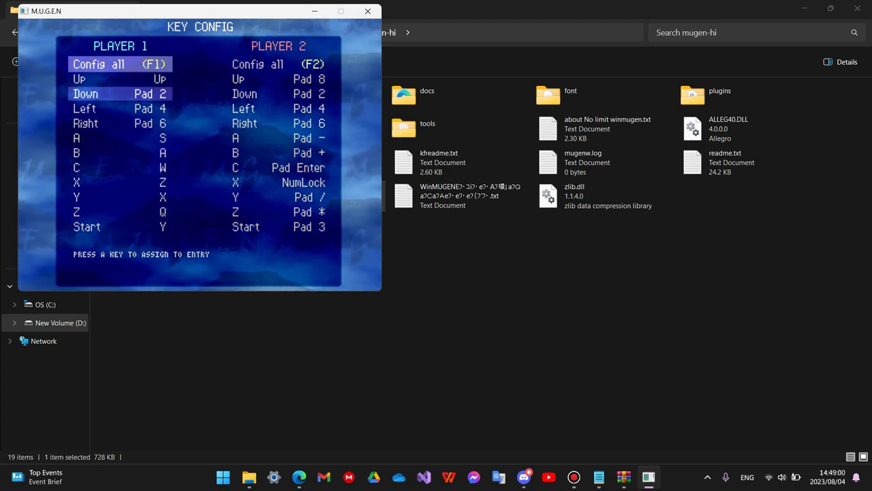
pyautogui.press('Down')
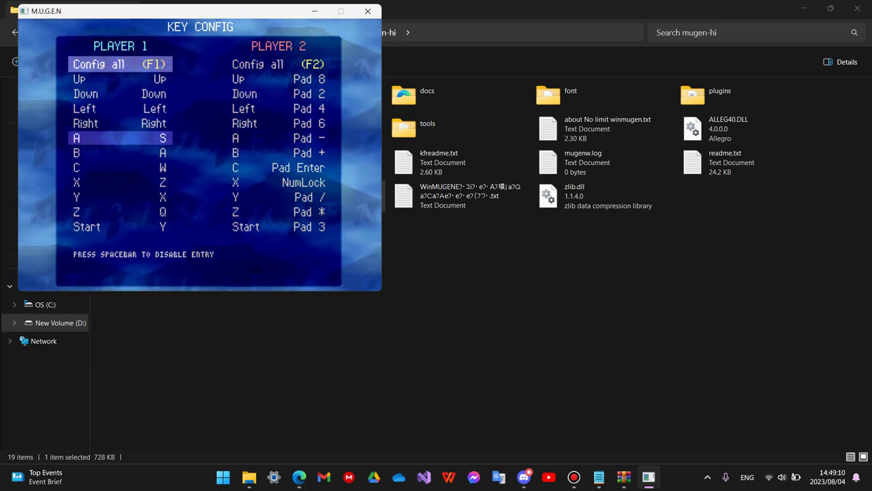
pyautogui.press('x')
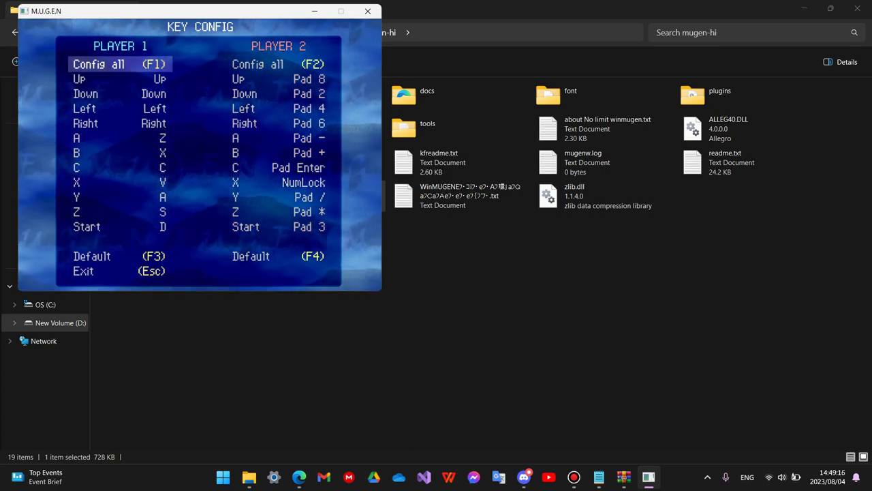
pyautogui.press('Escape')
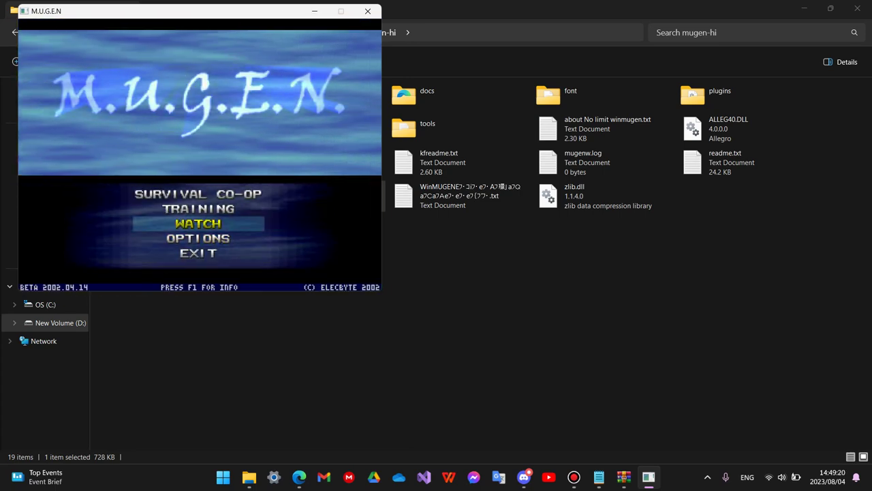
# Reopen Options from the game's main menu and enter the Input Config screen
pyautogui.press('Return')
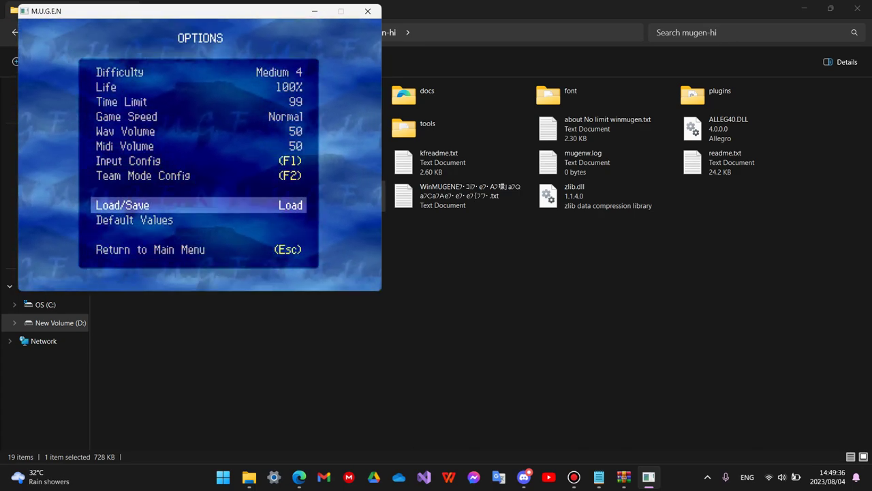
pyautogui.press('Up')
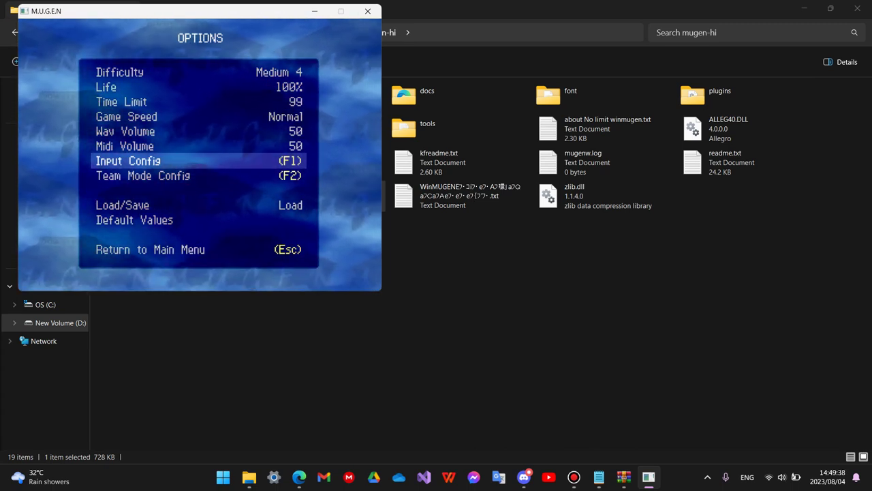
pyautogui.press('Return')
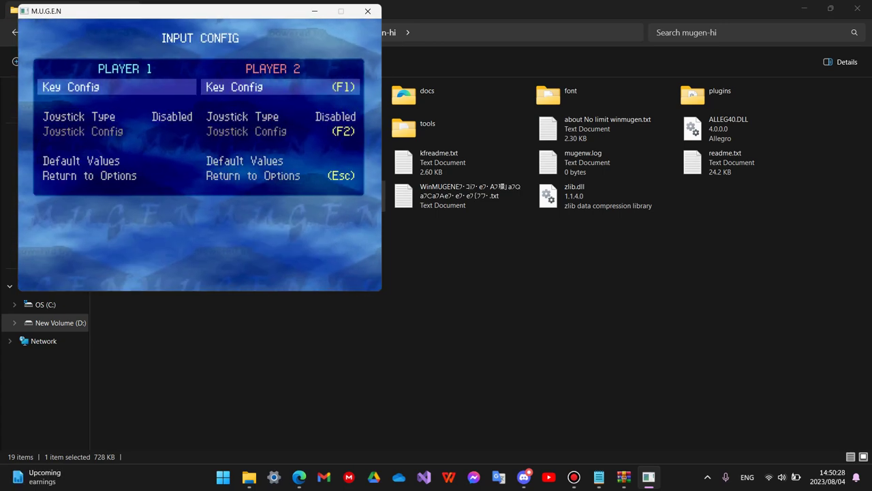
# Switch to the plans.txt notes in Notepad and show the section on finding and adding stages
pyautogui.click(599, 477)
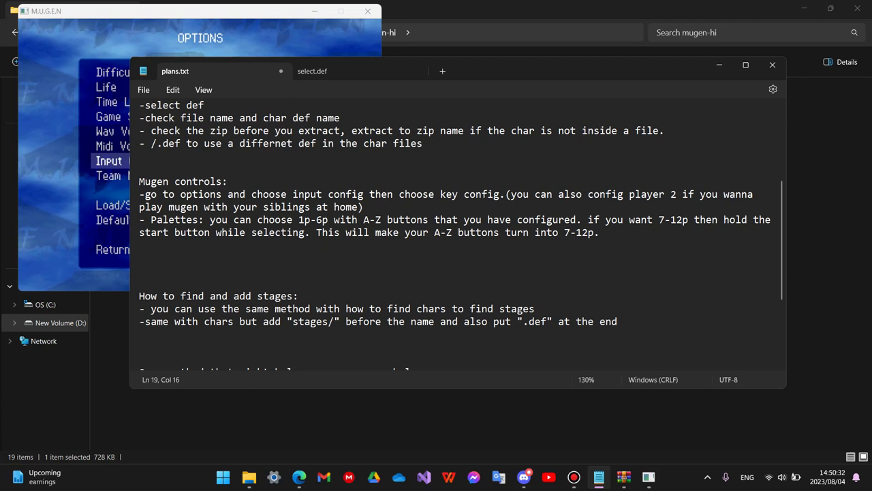
pyautogui.scroll(-1, 456, 239)
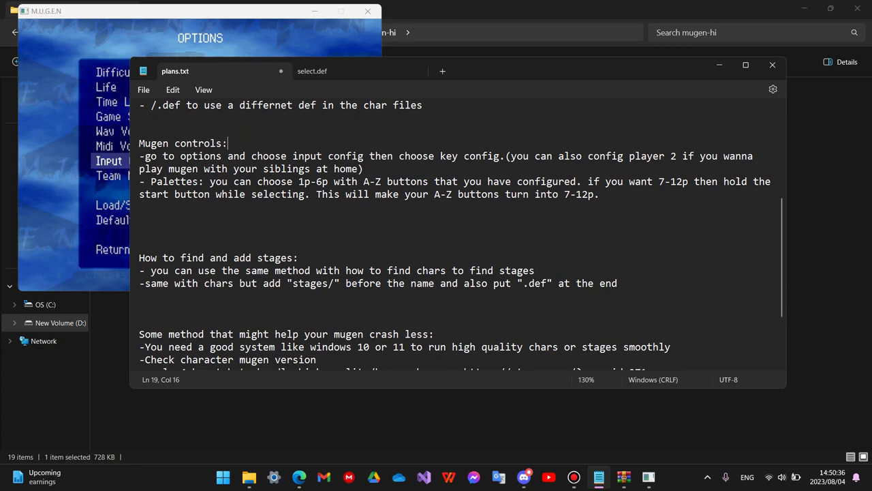
pyautogui.scroll(-3, 456, 238)
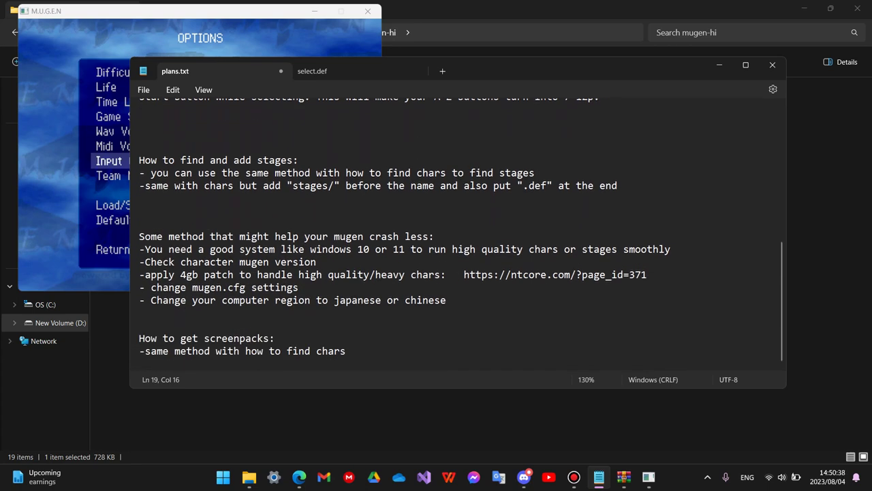
# Force-quit the M.U.G.E.N game and show the stages section of the plans.txt notes again
pyautogui.hotkey('alt', 'Tab')
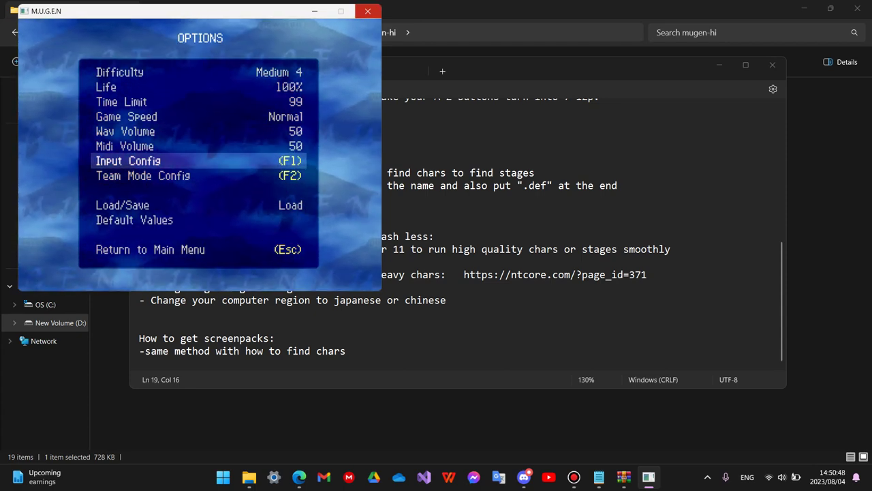
pyautogui.click(368, 11)
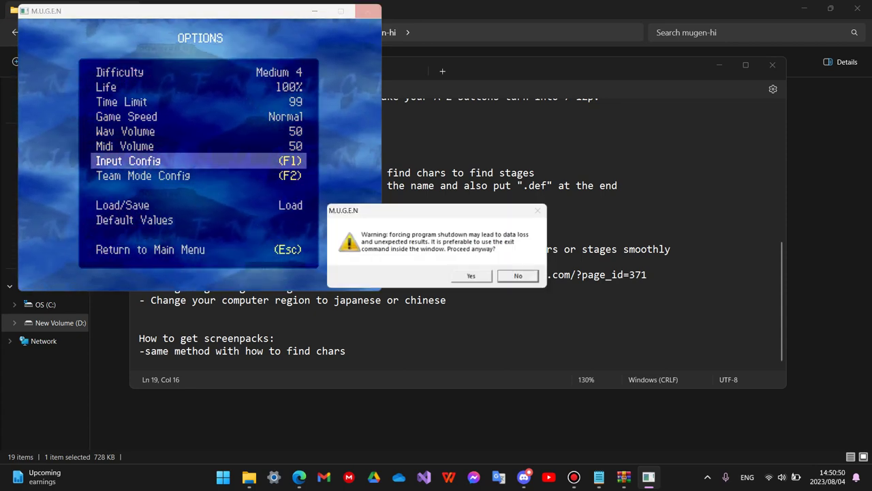
pyautogui.click(472, 277)
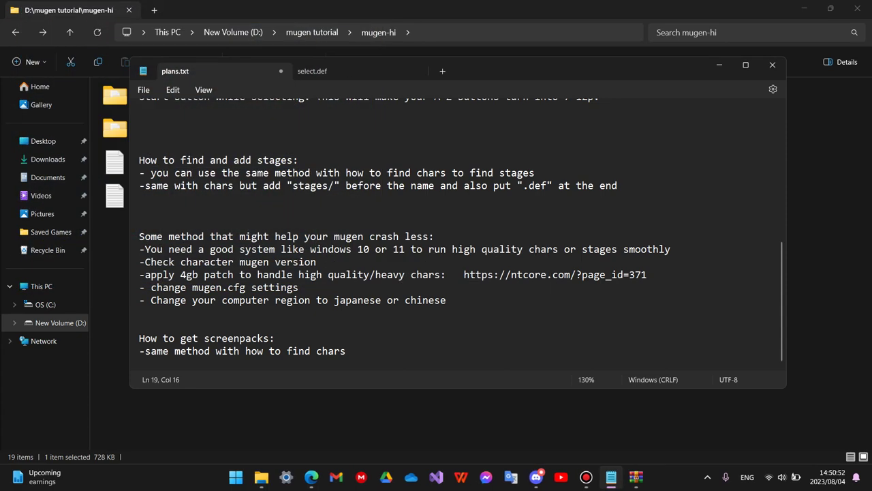
pyautogui.scroll(2, 461, 235)
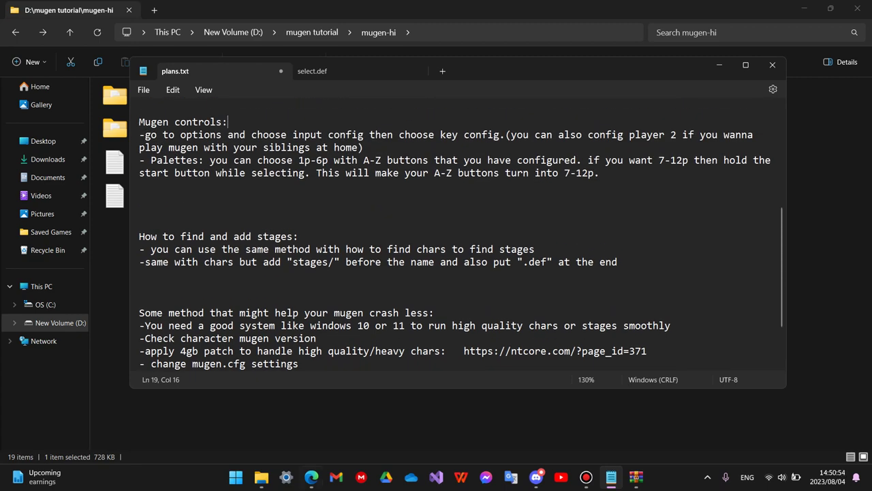
# Switch to Edge and look over the Midnight Spirit & Trial Force's version page on MUGEN Database
pyautogui.click(311, 476)
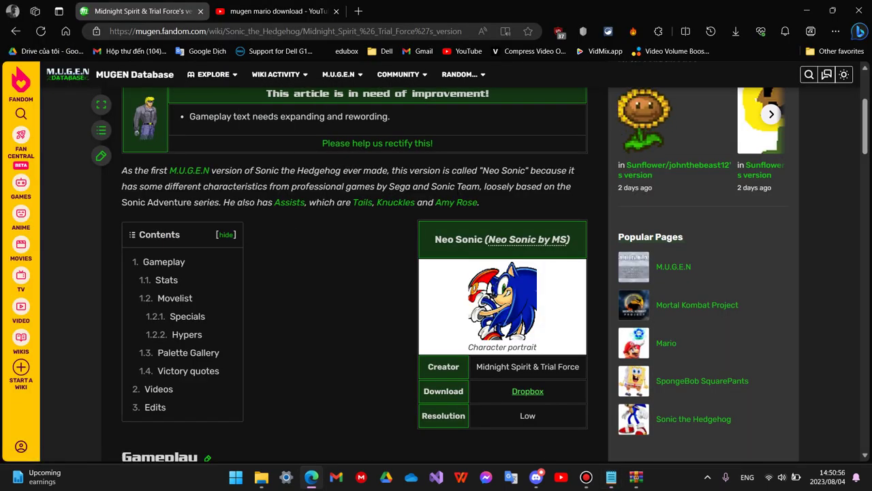
pyautogui.scroll(3, 354, 273)
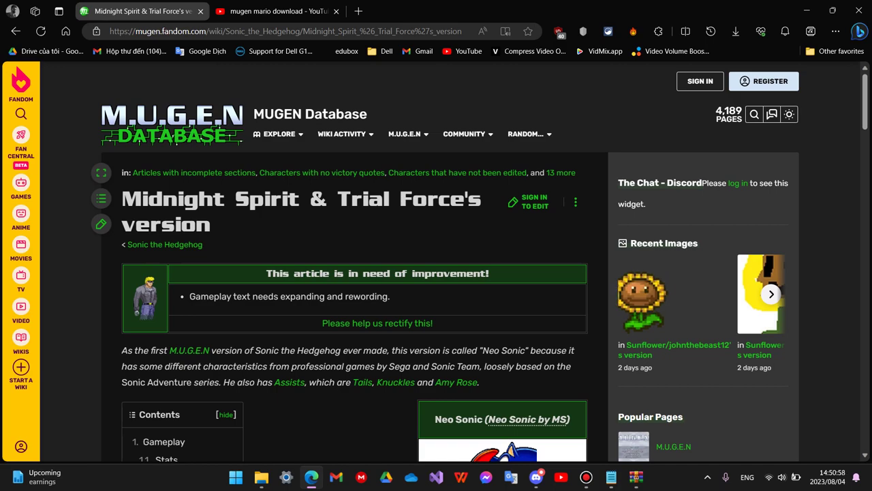
pyautogui.scroll(-4, 354, 272)
pyautogui.scroll(4, 354, 272)
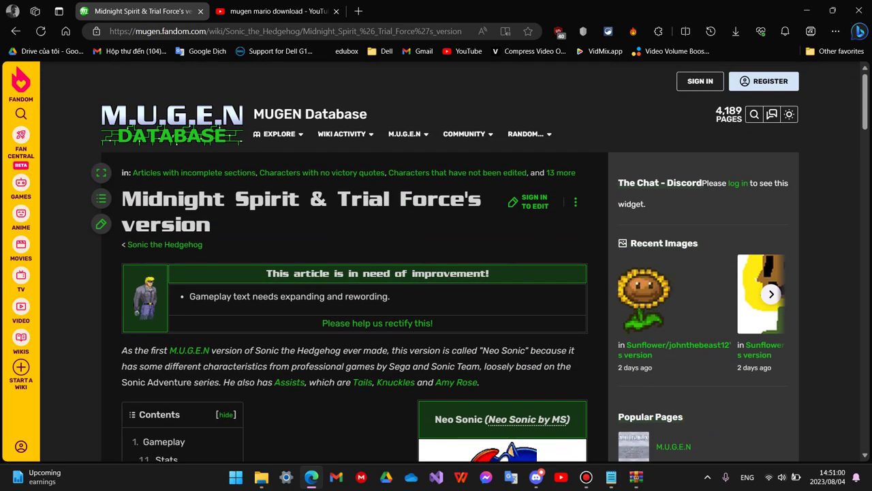
pyautogui.moveTo(561, 174)
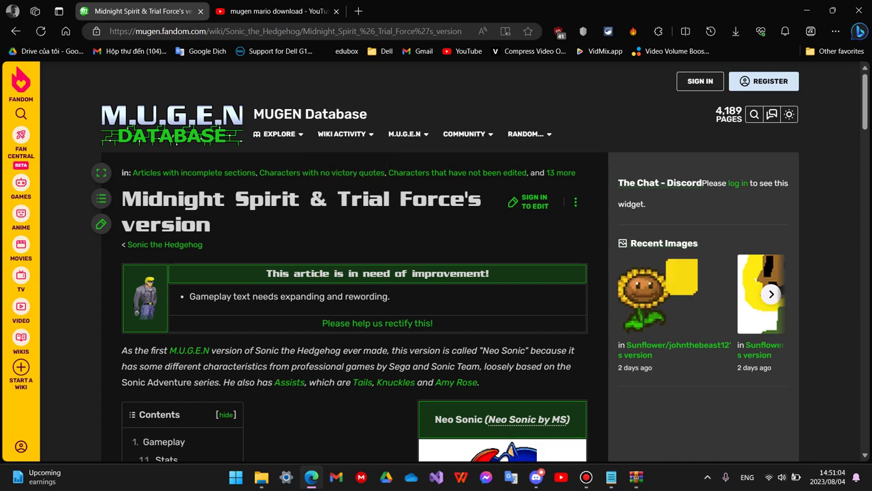
pyautogui.scroll(-2, 164, 178)
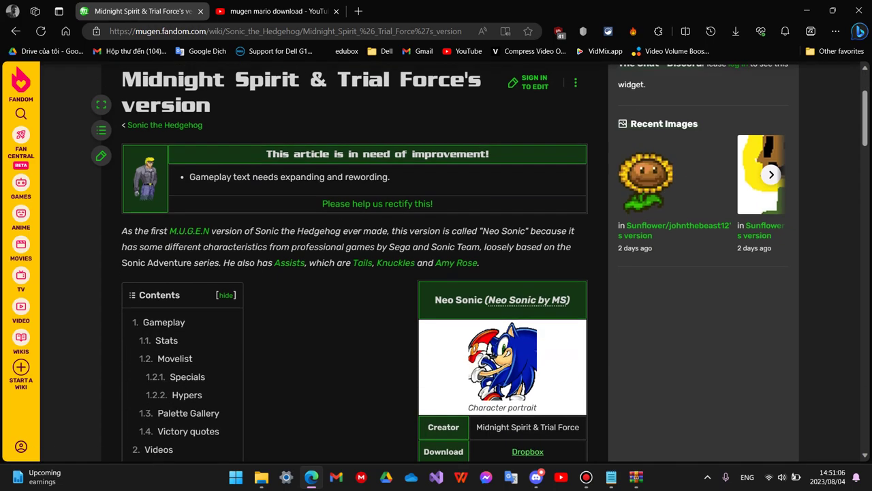
pyautogui.scroll(-6, 436, 273)
pyautogui.scroll(4, 436, 272)
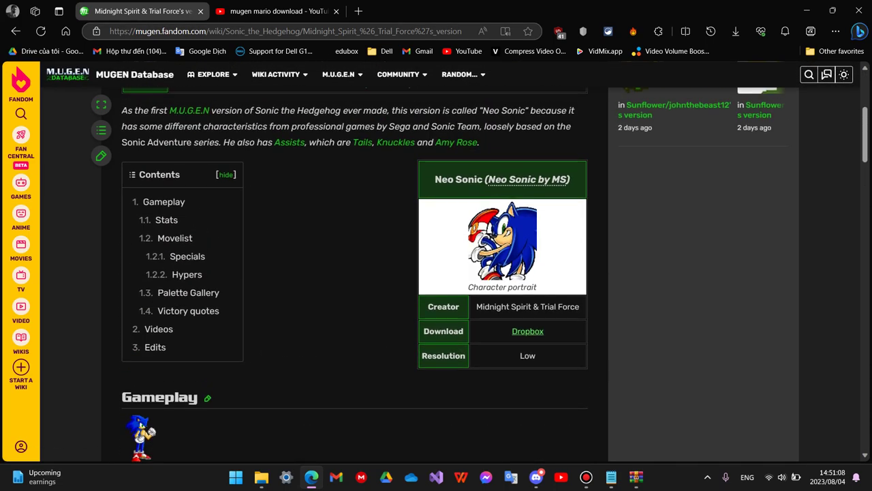
# Search Google for "mugen datatbse stages"
pyautogui.hotkey('ctrl', 'l')
pyautogui.write('mugen da')
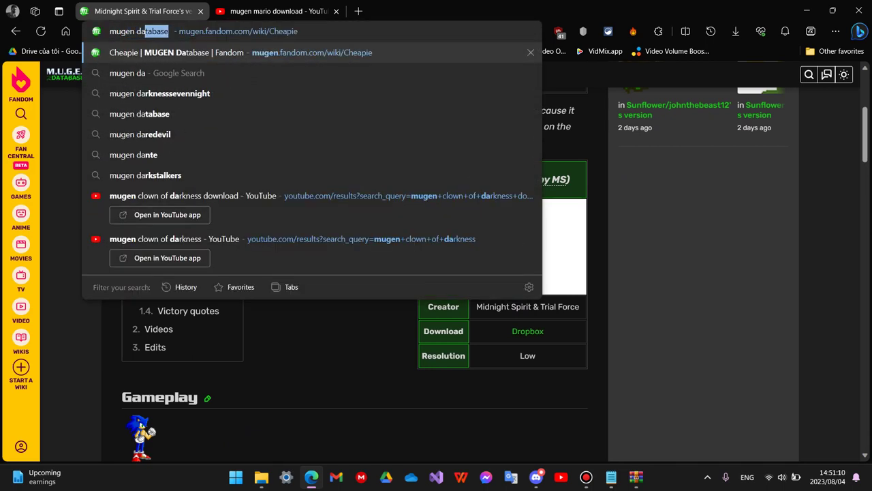
pyautogui.write('tatbse stages')
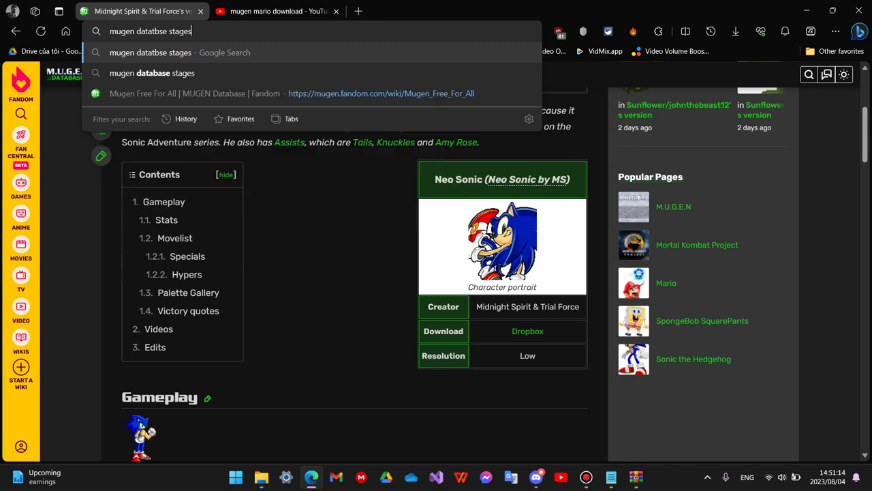
pyautogui.press('Return')
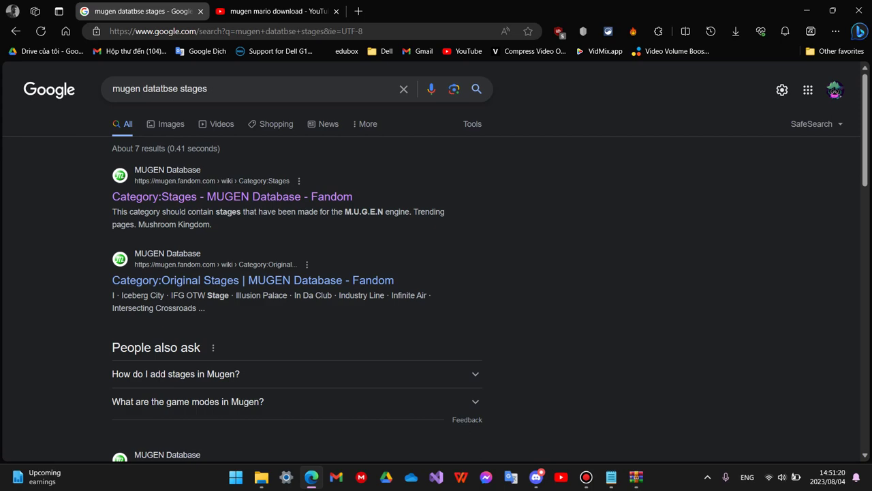
# Search YouTube for "mugen stages download" and look over the videos and playlists in the results
pyautogui.click(272, 11)
pyautogui.click(545, 77)
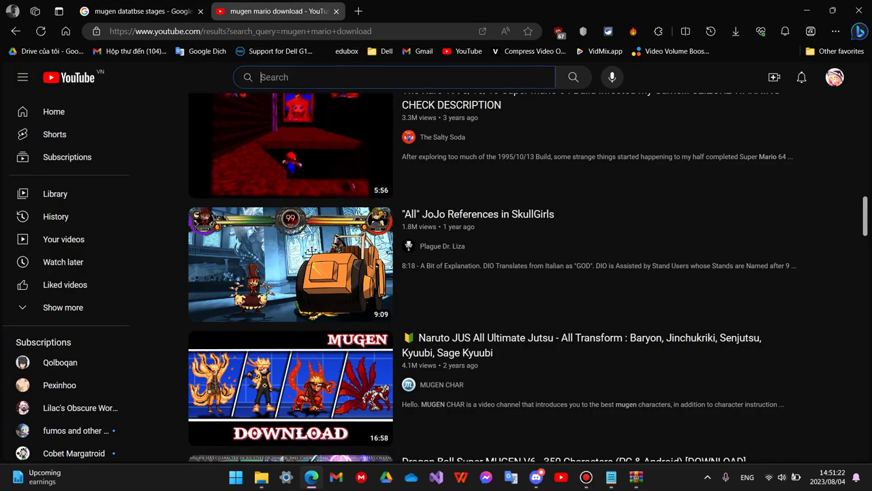
pyautogui.write('muge')
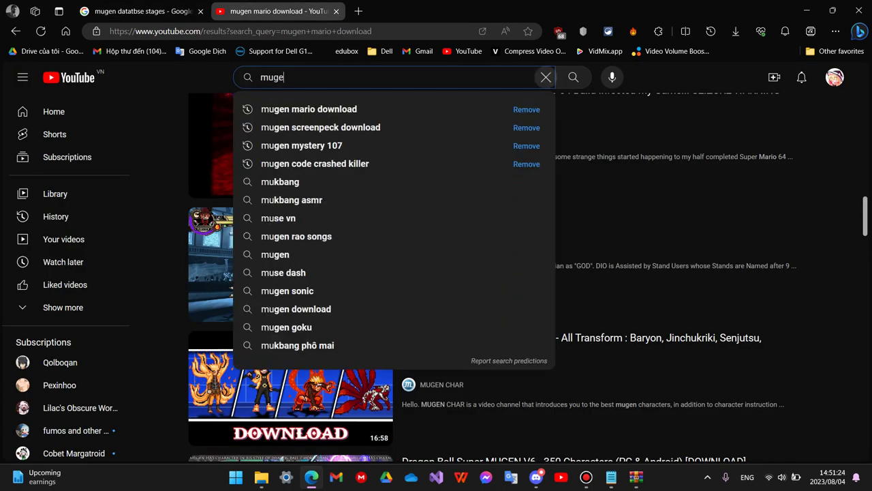
pyautogui.write('n stages download')
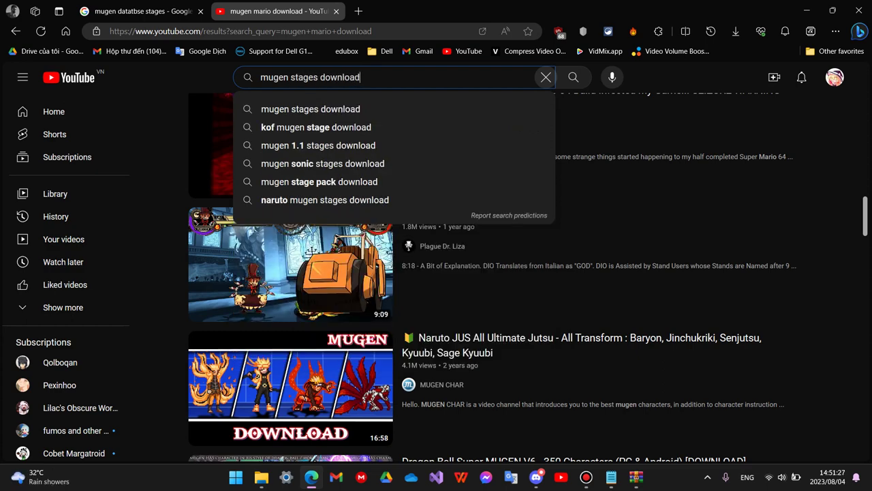
pyautogui.press('Return')
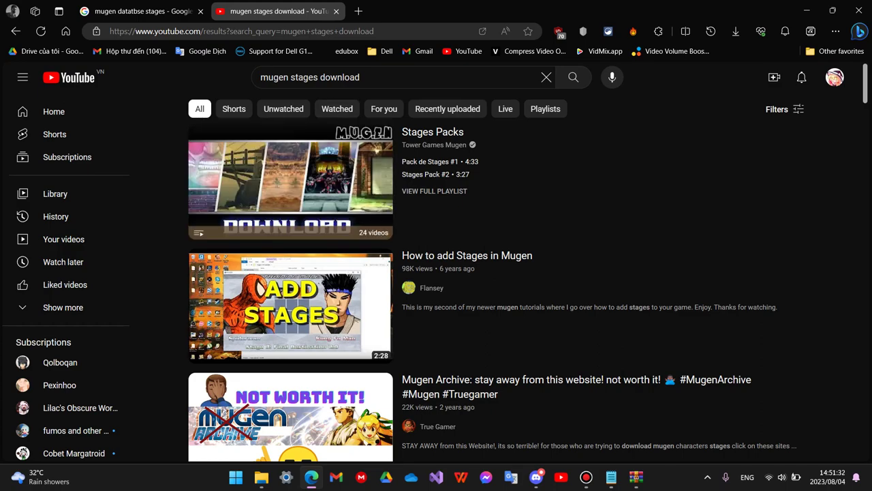
pyautogui.scroll(-10, 290, 205)
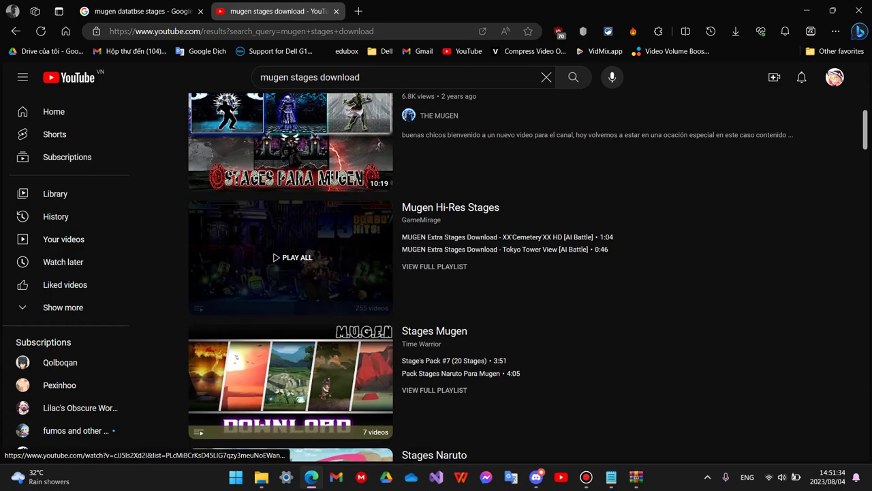
pyautogui.scroll(-3, 290, 204)
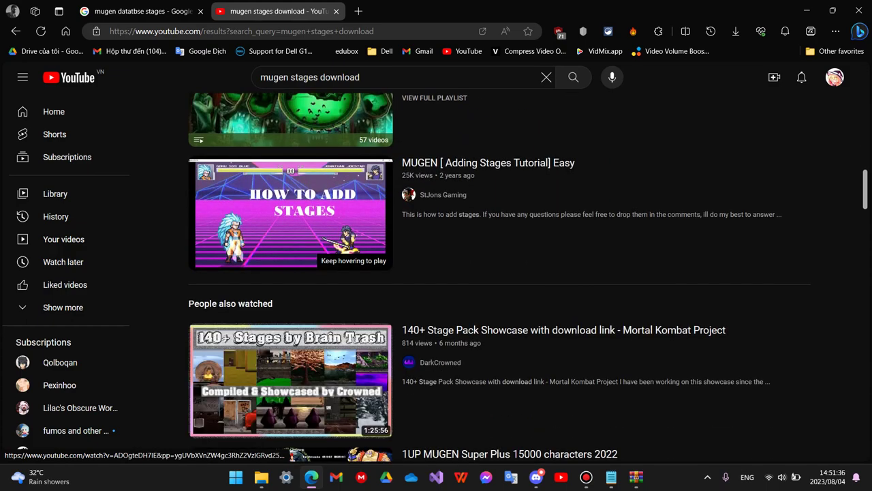
pyautogui.click(143, 11)
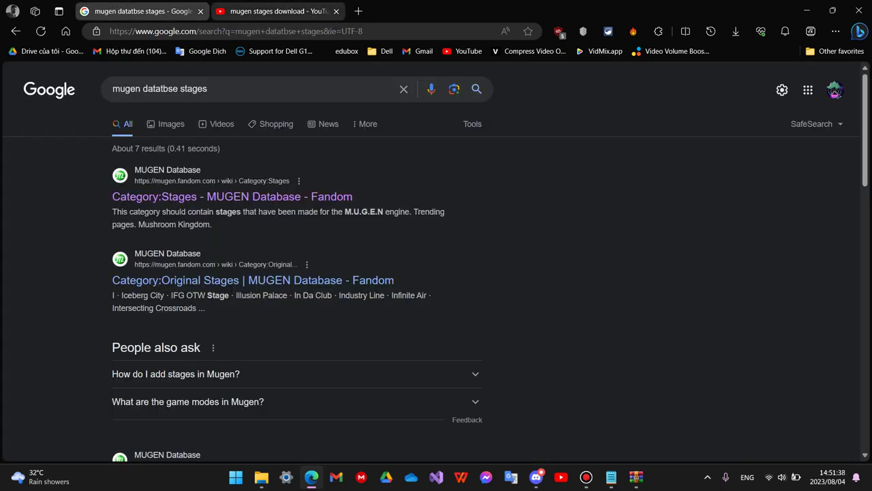
pyautogui.hotkey('ctrl', 'Tab')
pyautogui.scroll(12, 290, 238)
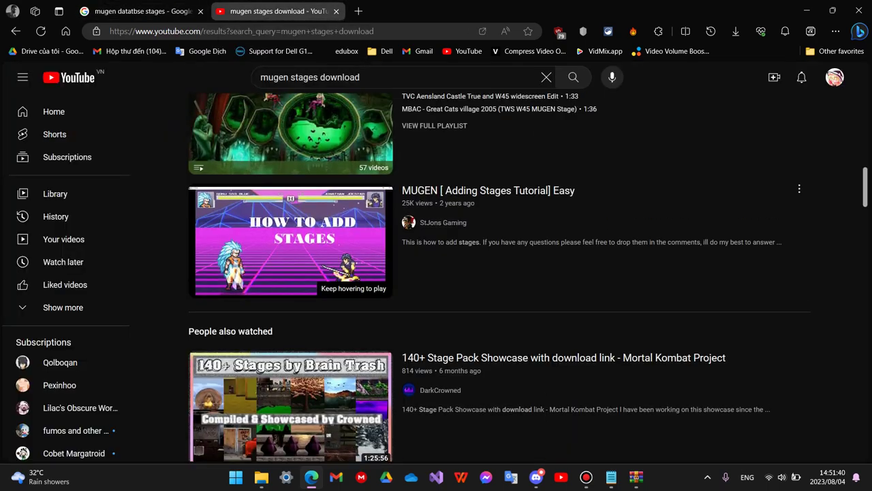
pyautogui.scroll(3, 290, 239)
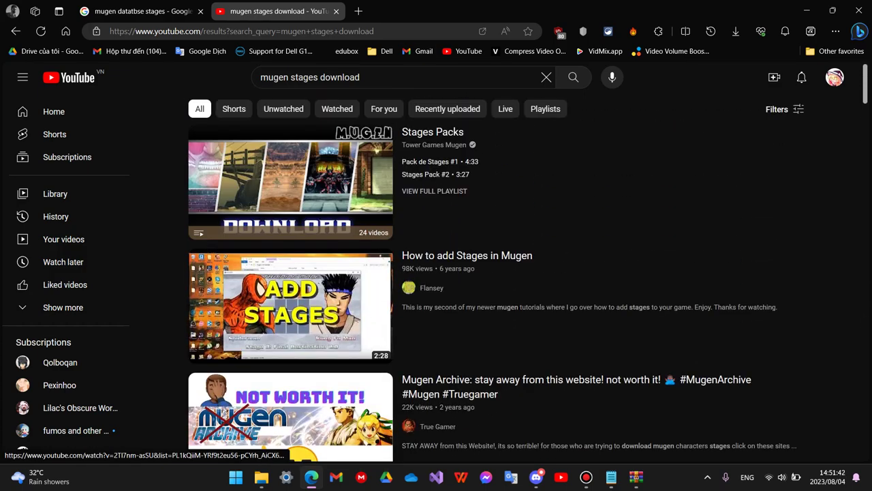
# Search Google for "ak1 mugen" in place of the YouTube results
pyautogui.hotkey('ctrl', 'l')
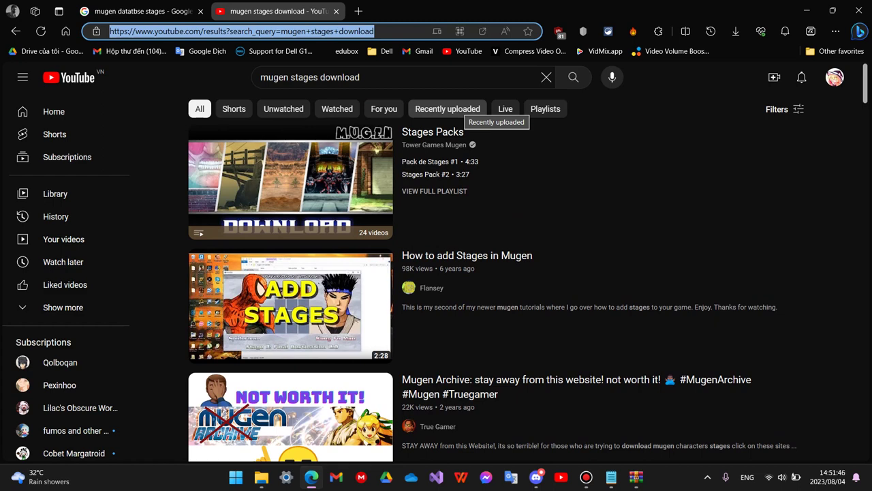
pyautogui.write('ak1')
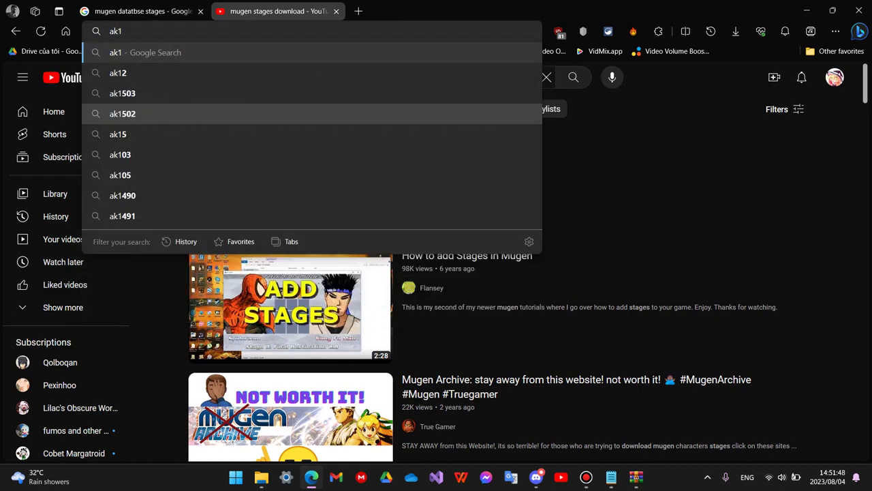
pyautogui.write(' mugen')
pyautogui.press('Return')
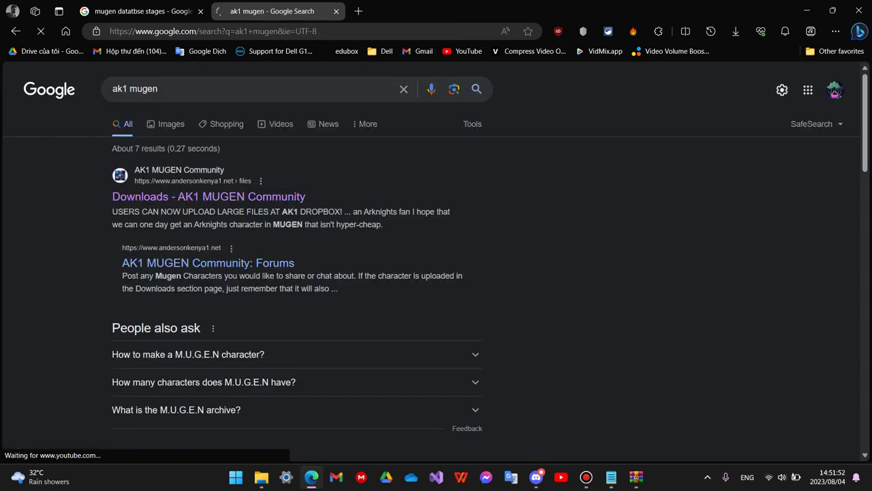
pyautogui.click(164, 89)
pyautogui.write('s')
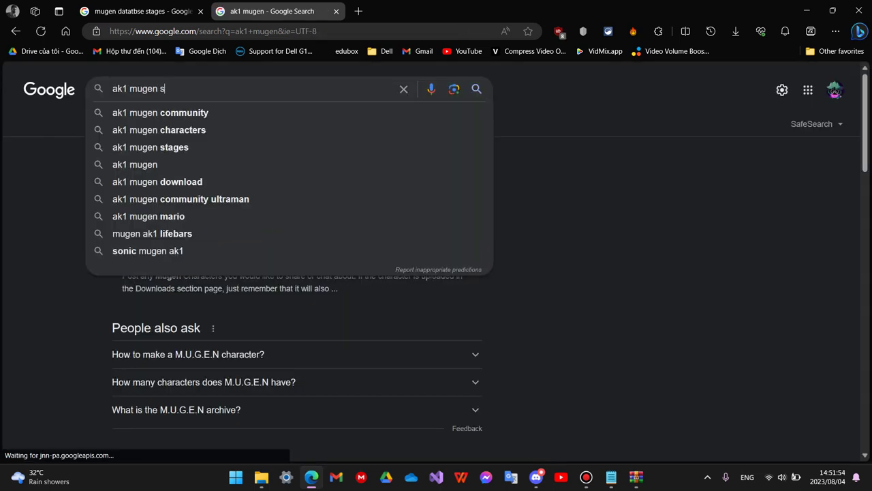
pyautogui.press('BackSpace')
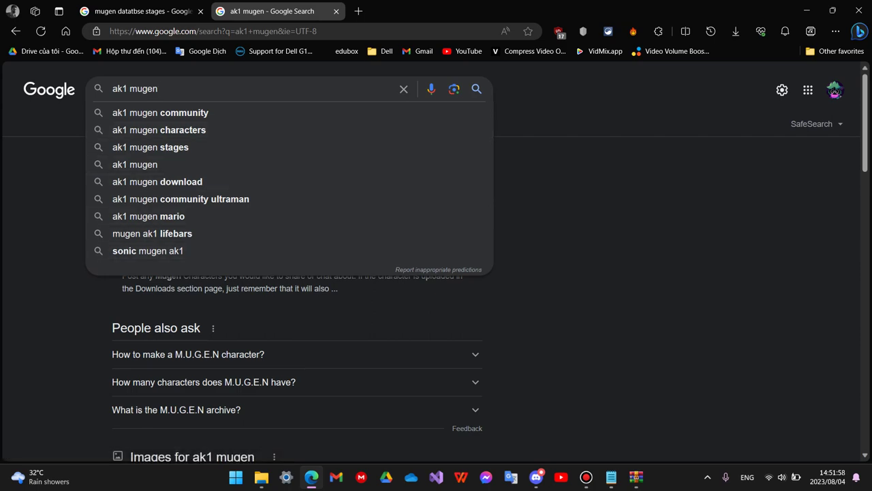
pyautogui.click(599, 218)
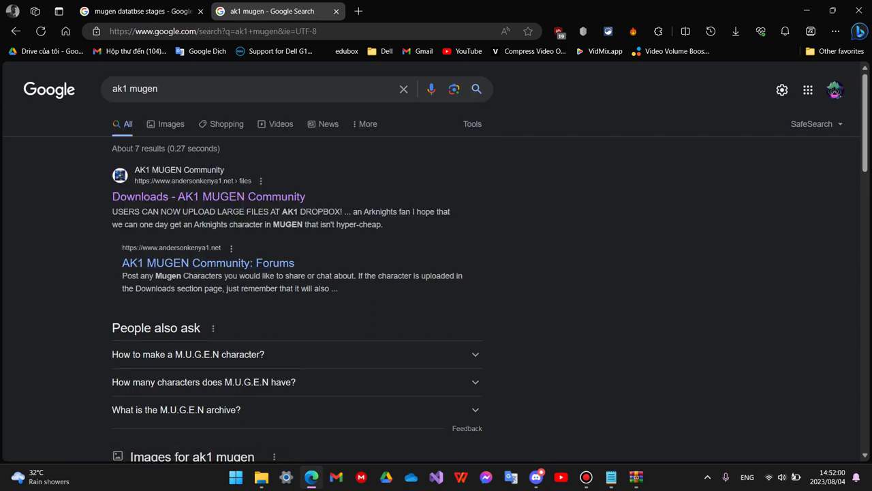
# Look over the Google results for the AK1 MUGEN Community site
pyautogui.scroll(-3, 208, 196)
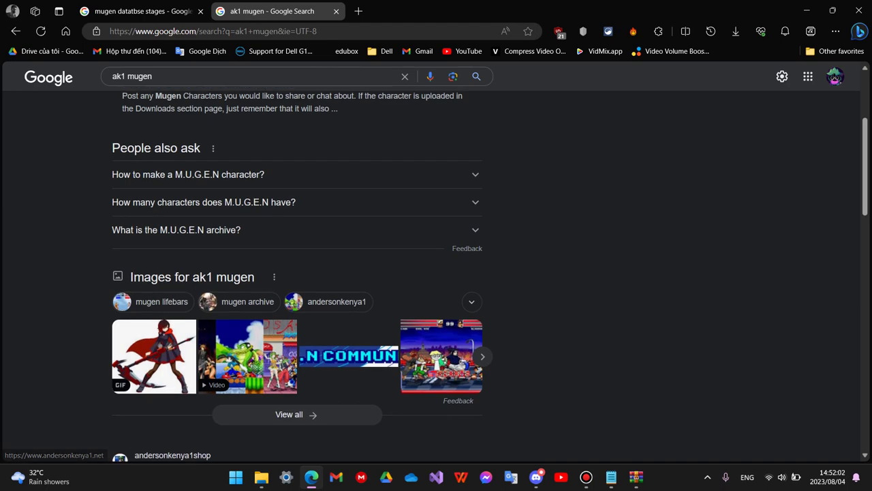
pyautogui.scroll(-2, 490, 278)
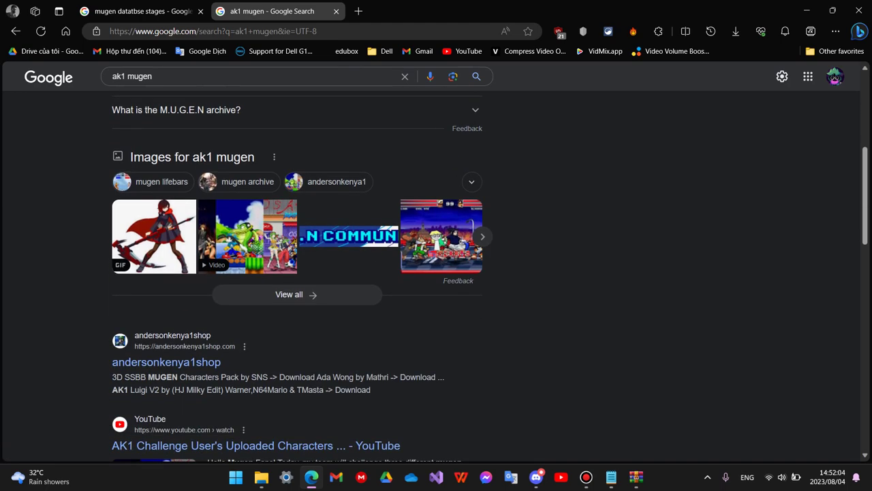
pyautogui.scroll(-5, 490, 278)
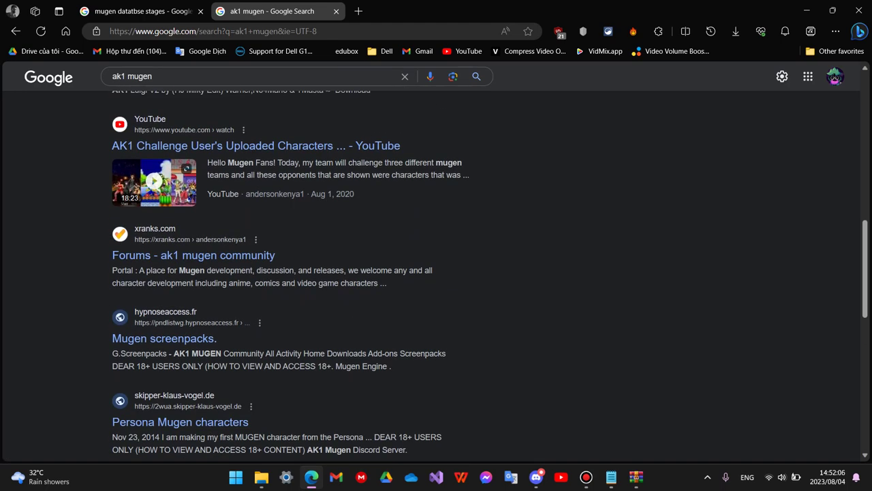
pyautogui.scroll(8, 490, 278)
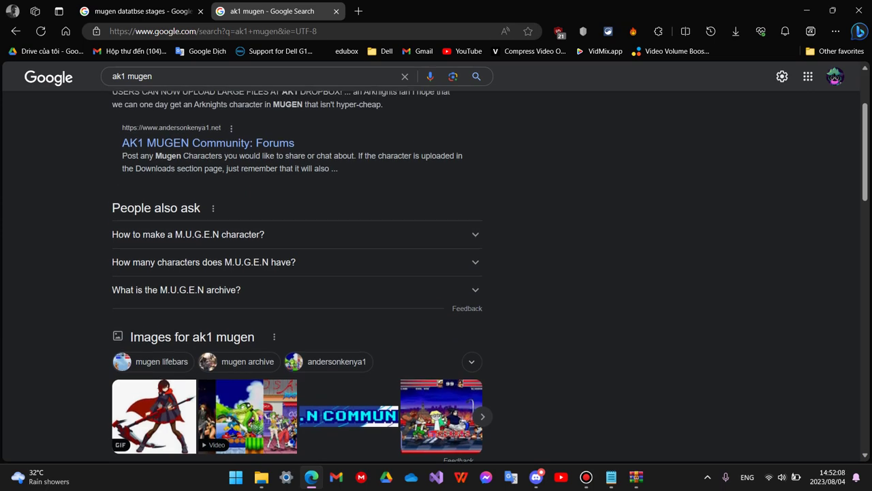
# Return to the MUGEN Database stages search, then briefly show the stages section of the plans.txt notes in Notepad
pyautogui.click(133, 11)
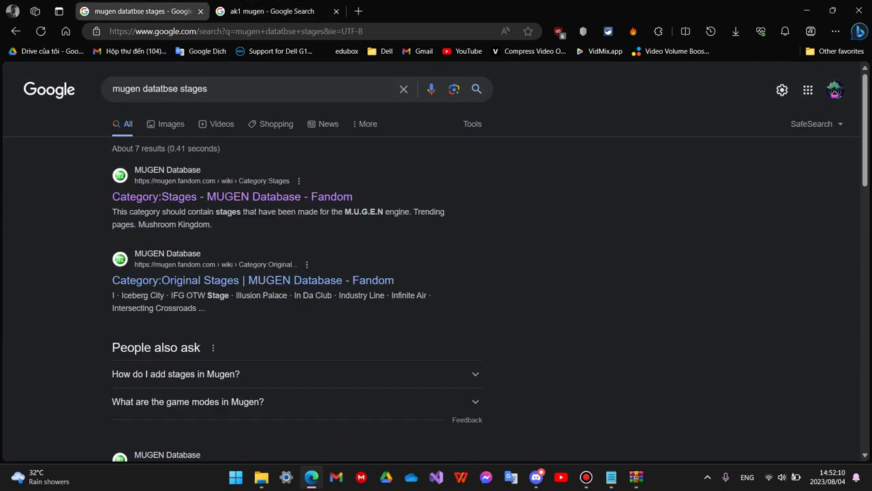
pyautogui.click(611, 476)
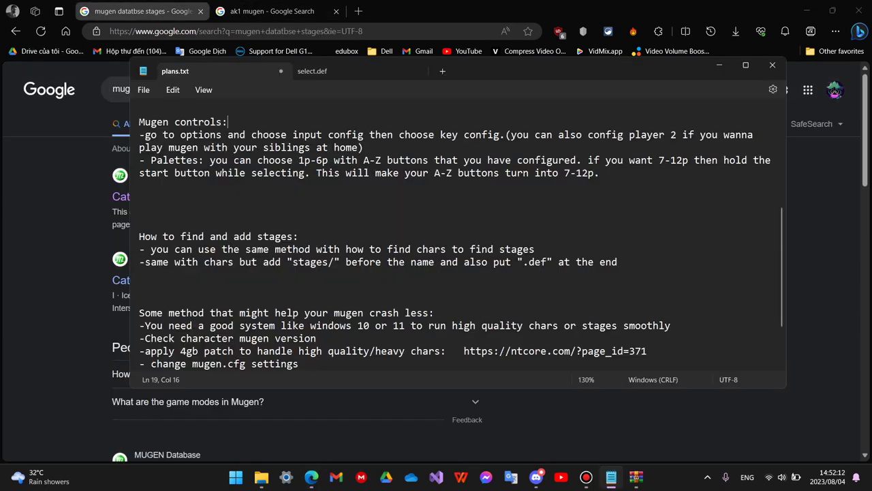
pyautogui.click(610, 476)
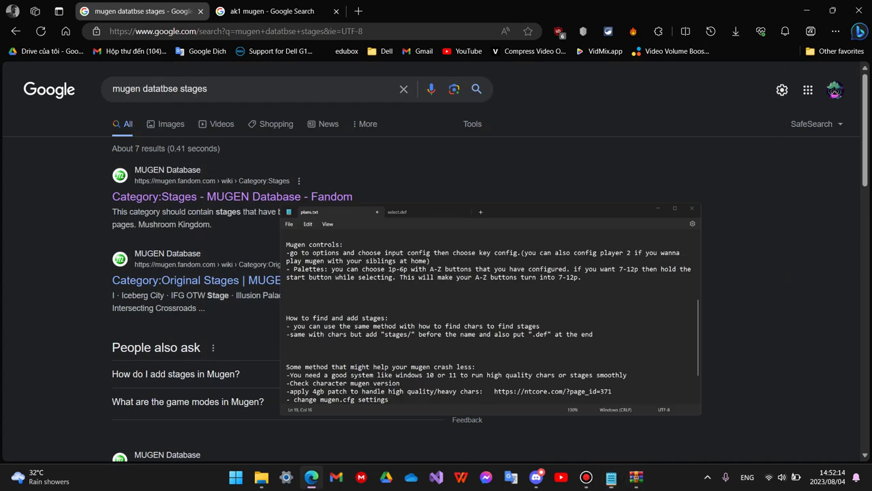
# Switch to File Explorer and open the stages folder of Winmugen plus through its shortcut in Saved Games
pyautogui.click(261, 476)
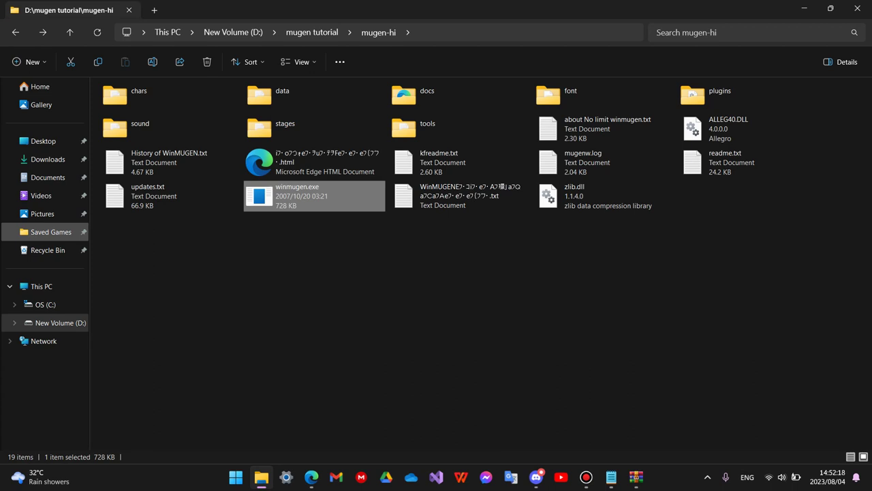
pyautogui.click(51, 232)
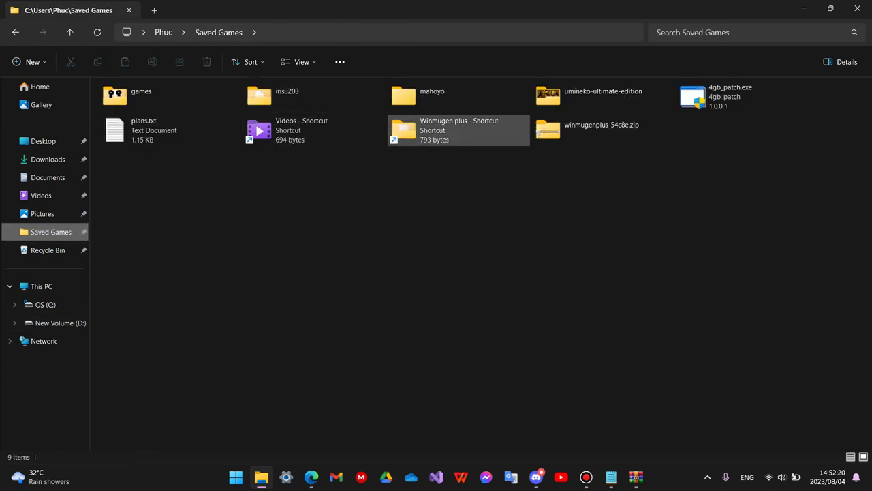
pyautogui.doubleClick(458, 129)
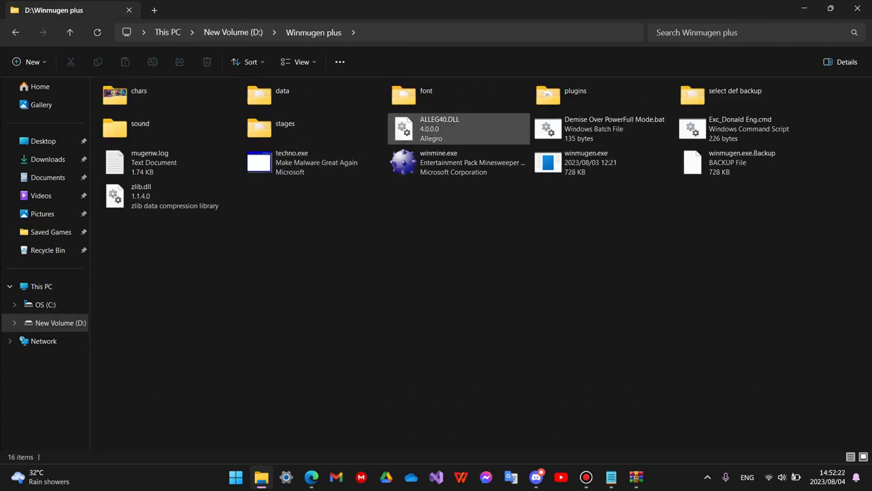
pyautogui.click(314, 129)
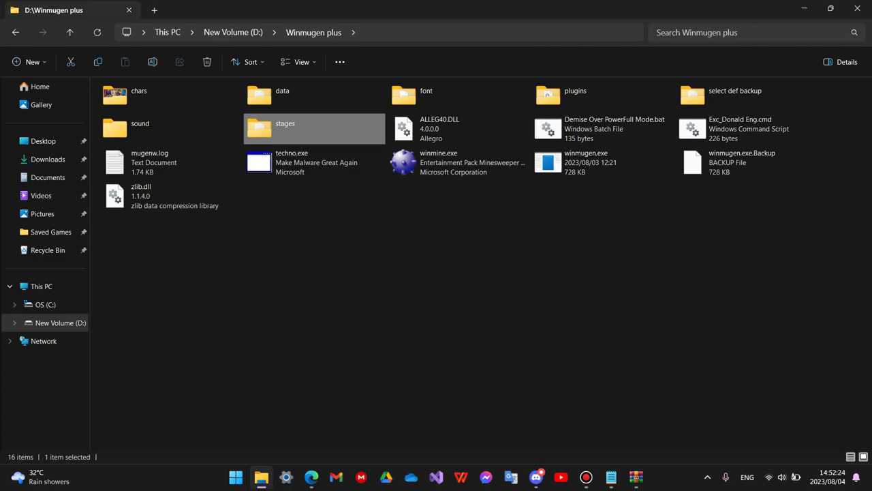
pyautogui.doubleClick(313, 129)
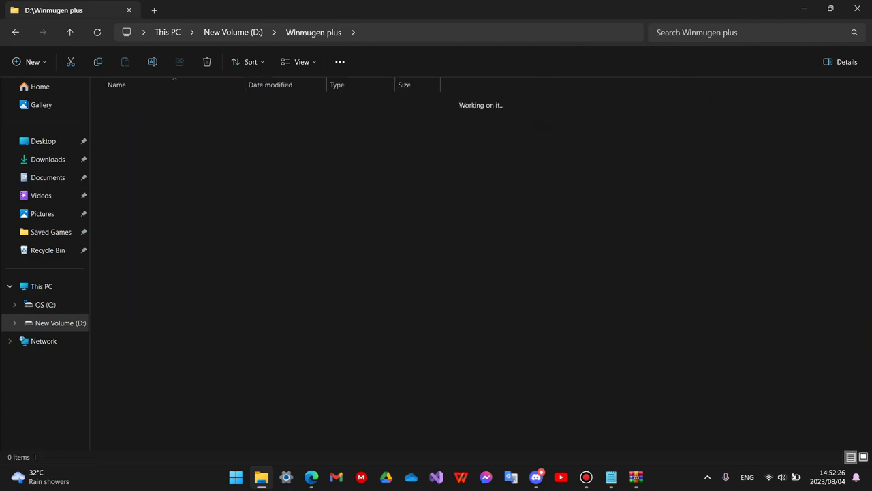
# Copy xX-INFERNAL-Xx.def and xX-INFERNAL-Xx.sff from the stages folder into D:\mugen tutorial
pyautogui.scroll(-8, 204, 254)
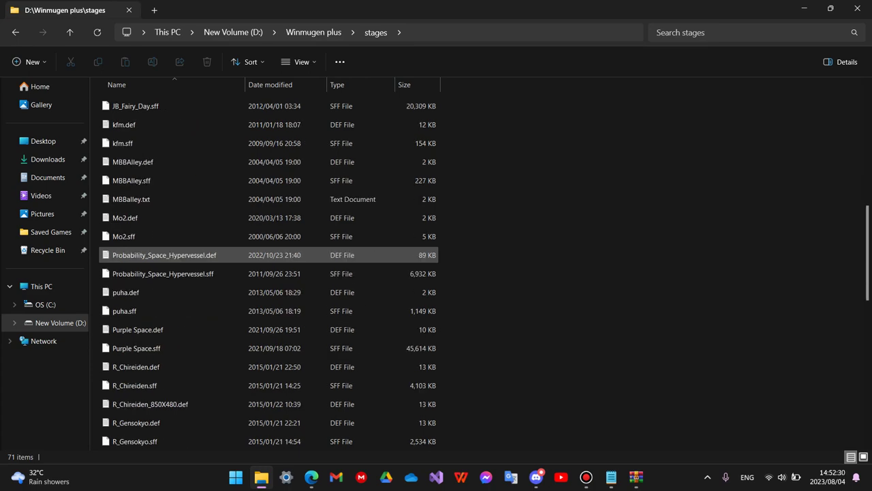
pyautogui.scroll(-9, 205, 254)
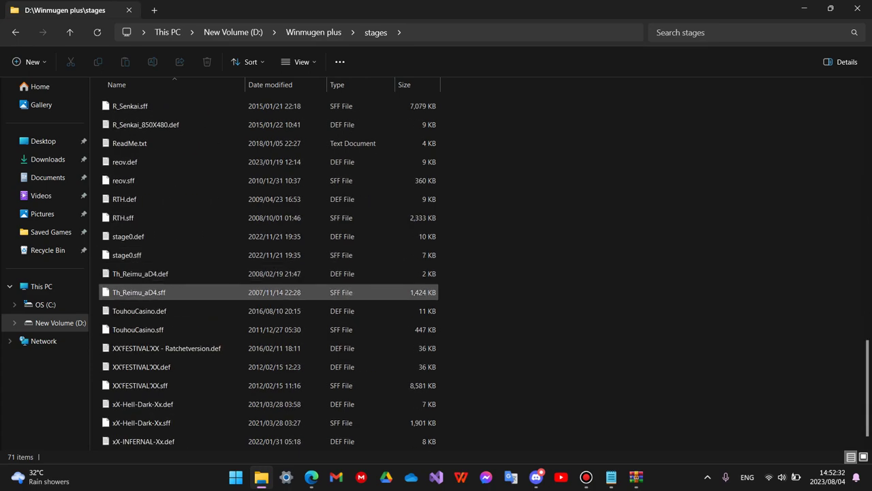
pyautogui.scroll(-1, 204, 291)
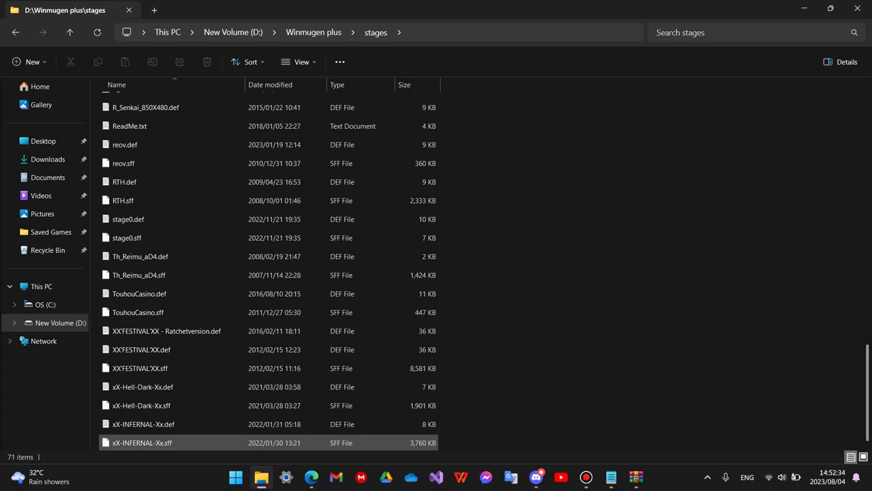
pyautogui.moveTo(464, 442); pyautogui.dragTo(385, 419)
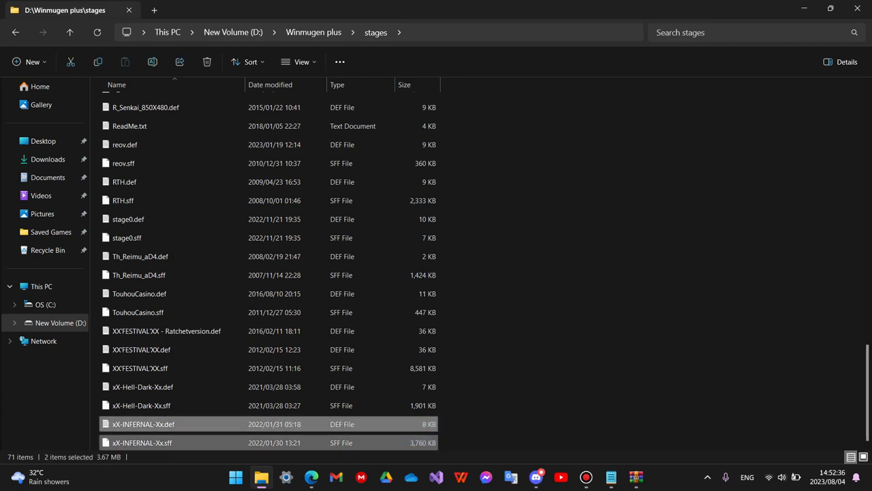
pyautogui.hotkey('ctrl', 'c')
pyautogui.click(60, 323)
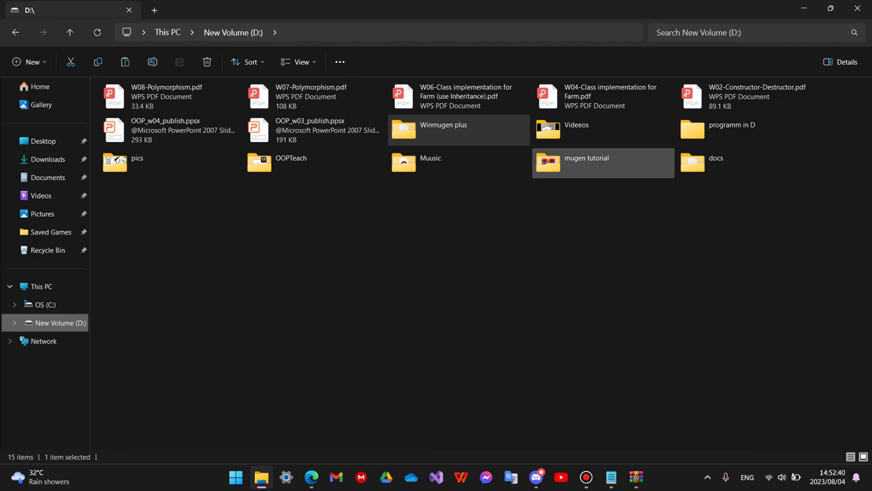
pyautogui.doubleClick(603, 163)
pyautogui.press('Return')
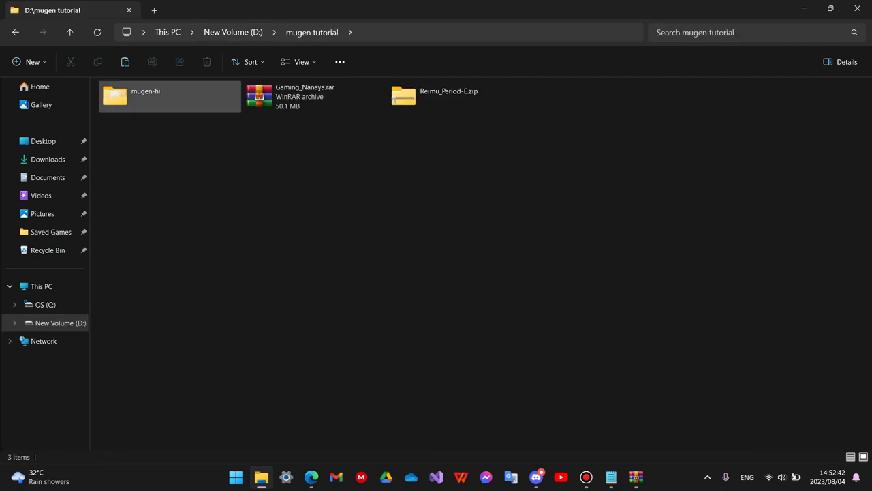
pyautogui.hotkey('ctrl', 'v')
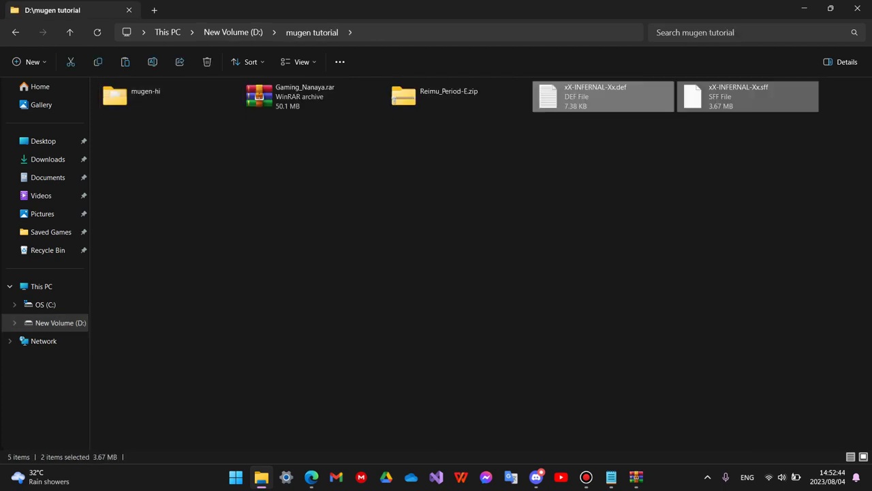
pyautogui.click(671, 167)
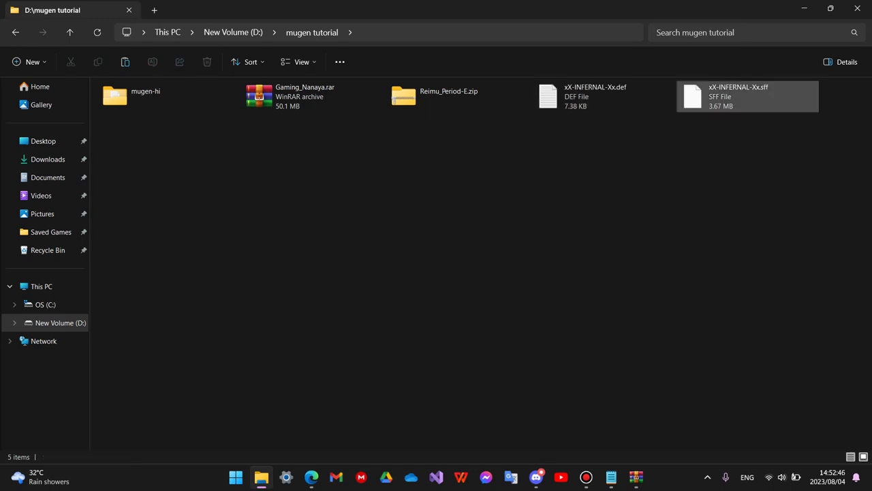
# Move xX-INFERNAL-Xx.def and xX-INFERNAL-Xx.sff from D:\mugen tutorial into the stages folder of mugen-hi
pyautogui.doubleClick(422, 91)
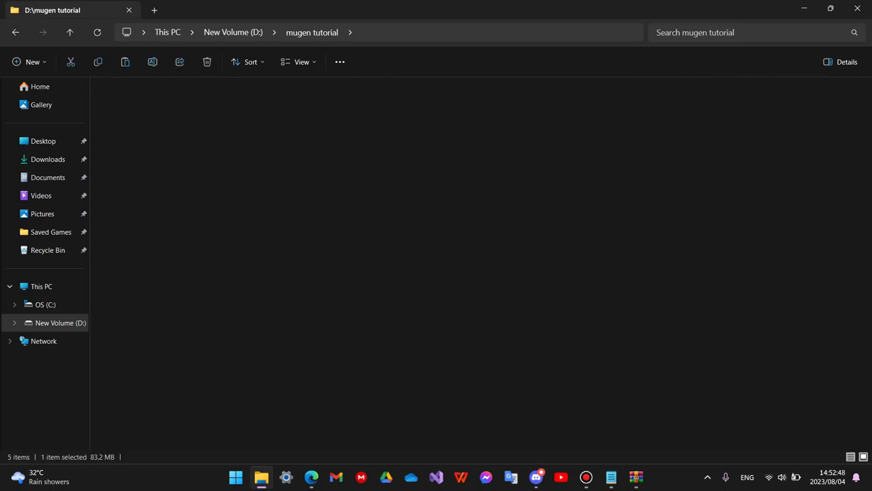
pyautogui.click(16, 33)
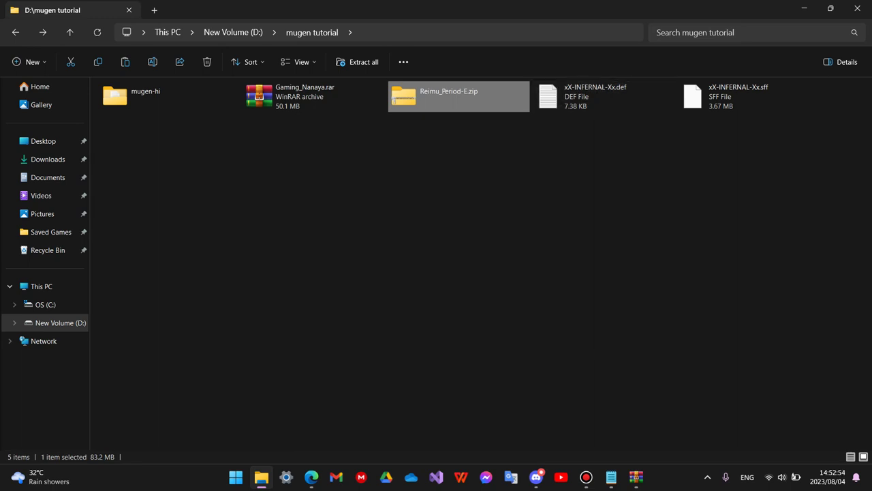
pyautogui.moveTo(804, 142); pyautogui.dragTo(604, 102)
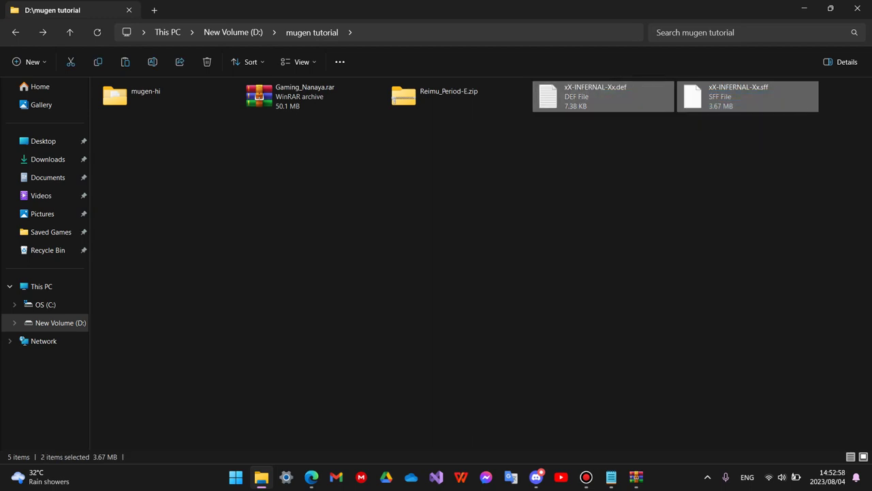
pyautogui.click(606, 140)
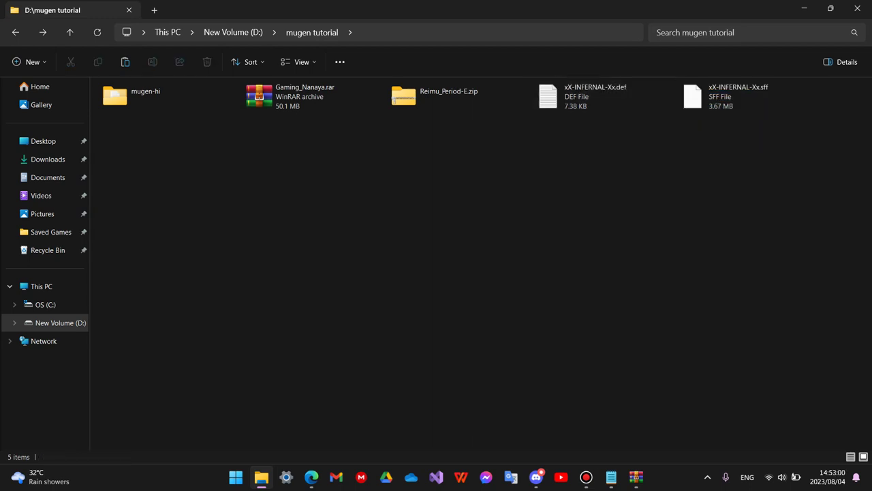
pyautogui.moveTo(806, 128); pyautogui.dragTo(605, 116)
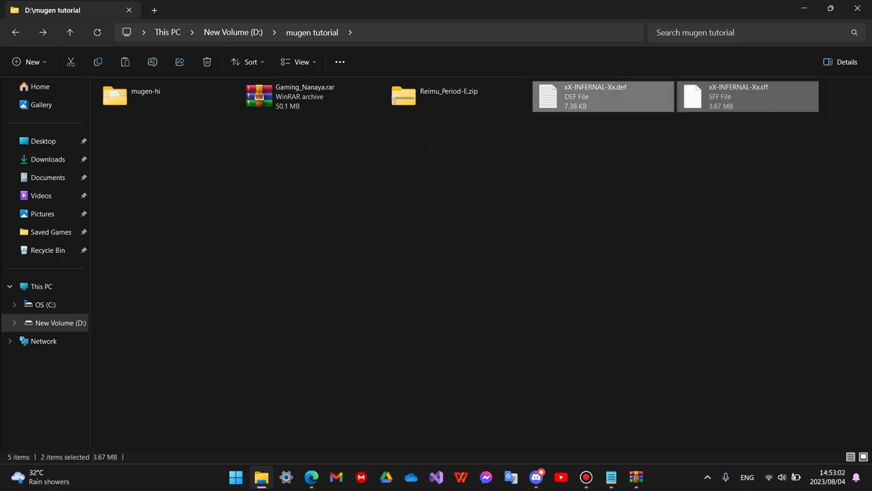
pyautogui.hotkey('ctrl', 'x')
pyautogui.doubleClick(156, 96)
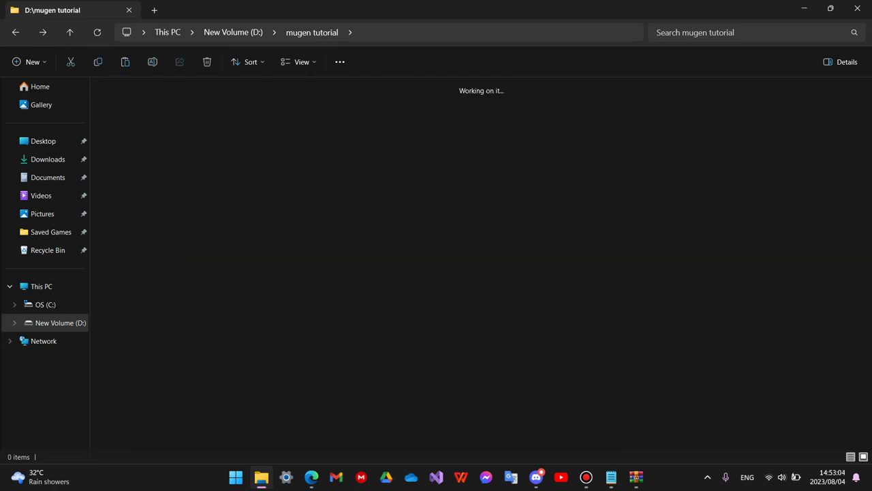
pyautogui.doubleClick(286, 126)
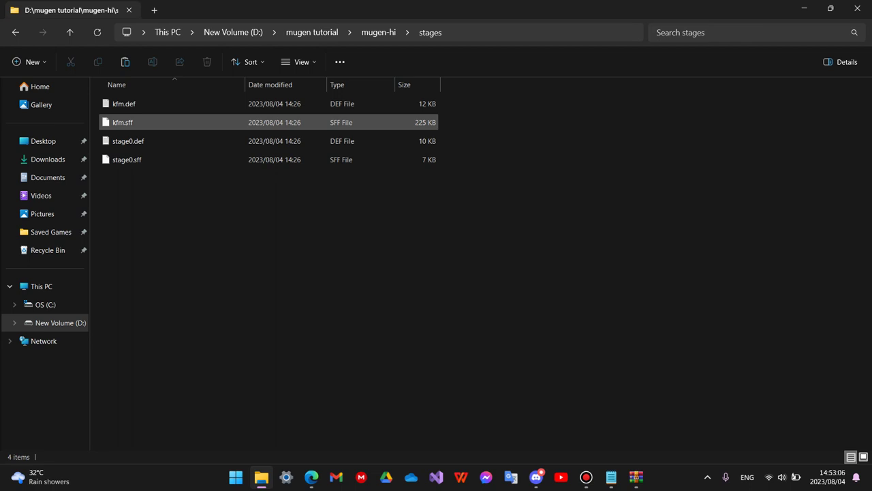
pyautogui.hotkey('ctrl', 'v')
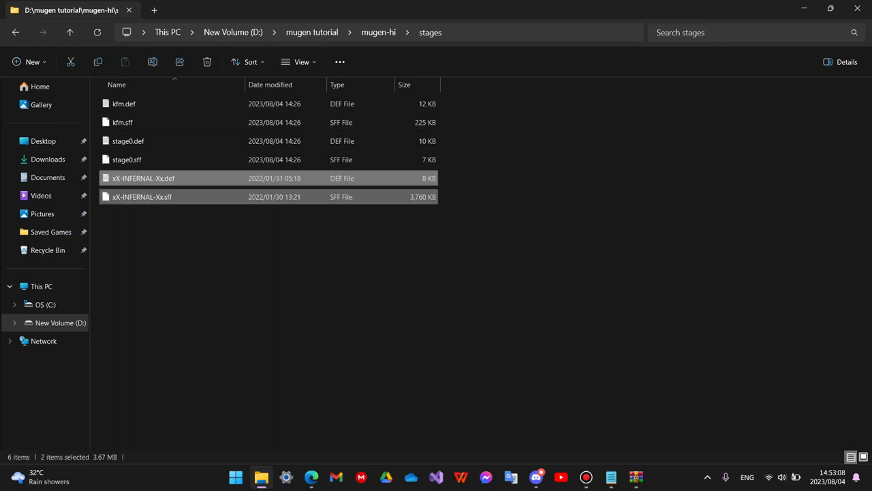
pyautogui.click(501, 225)
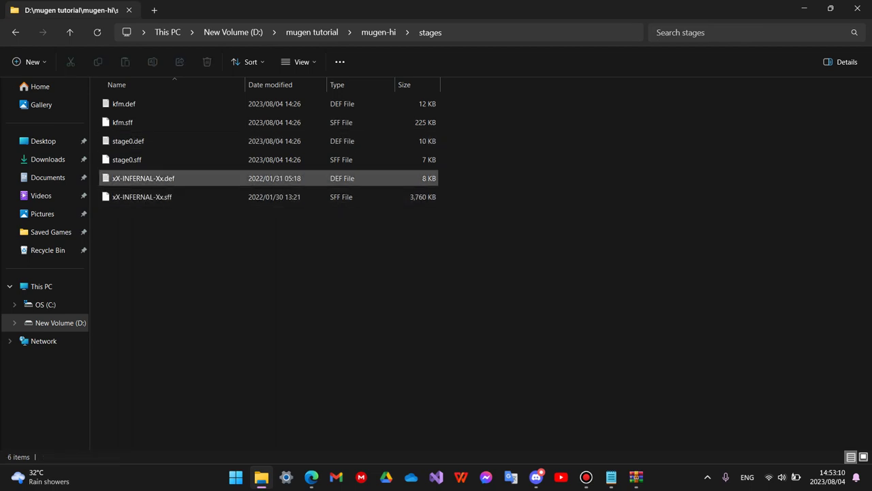
# Switch to select.def in Notepad and begin a new line reading "stages/" below stages/stage0.def under [ExtraStages]
pyautogui.click(611, 477)
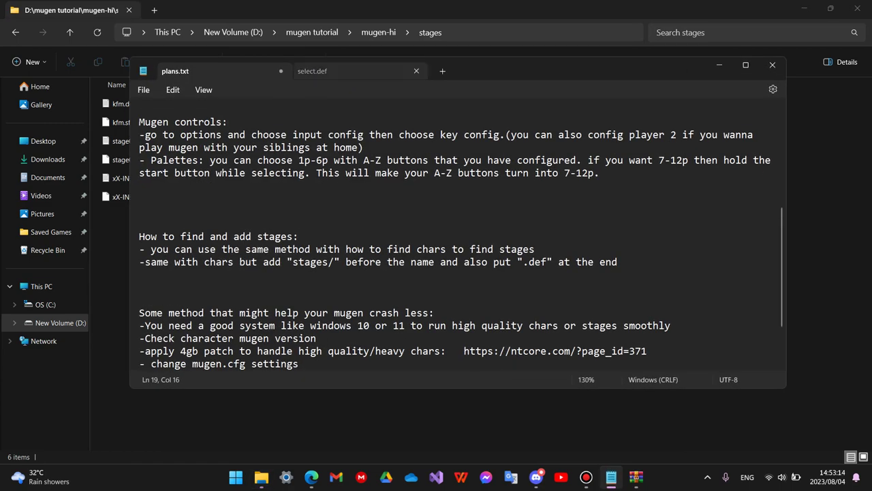
pyautogui.click(340, 71)
pyautogui.scroll(-5, 457, 235)
pyautogui.scroll(6, 457, 234)
pyautogui.scroll(-6, 457, 234)
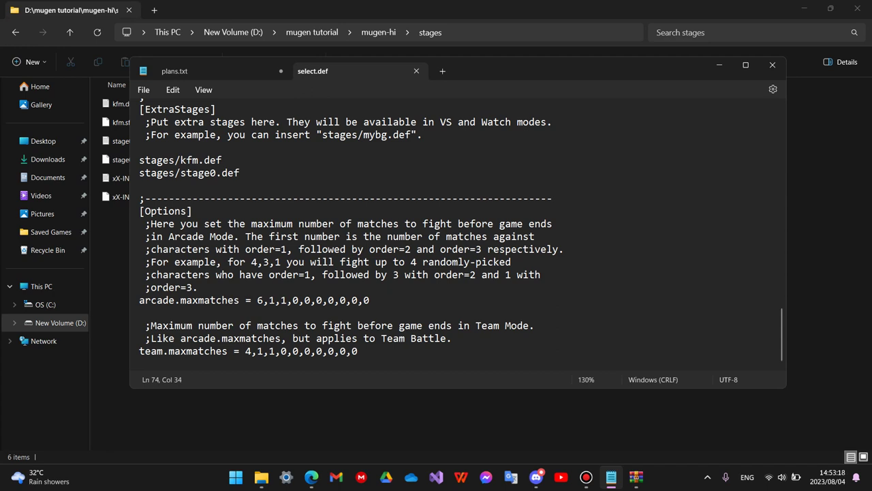
pyautogui.scroll(3, 457, 234)
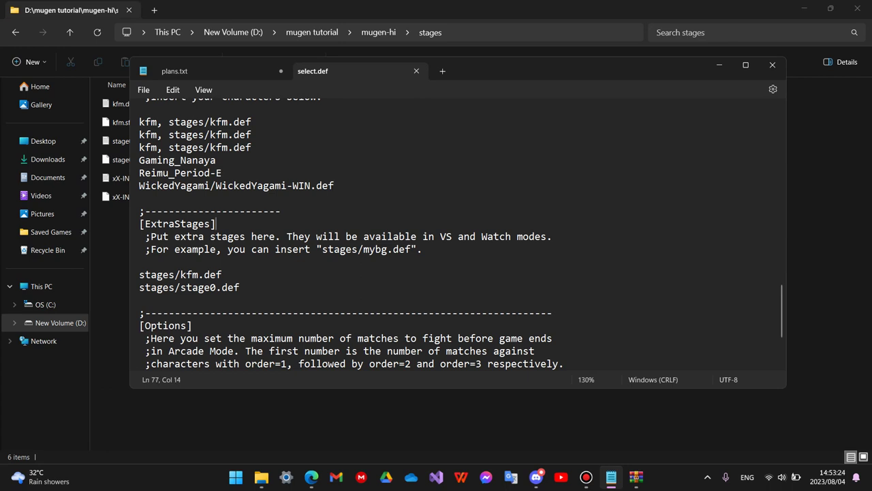
pyautogui.moveTo(216, 223); pyautogui.dragTo(139, 223)
pyautogui.click(240, 287)
pyautogui.press('Return')
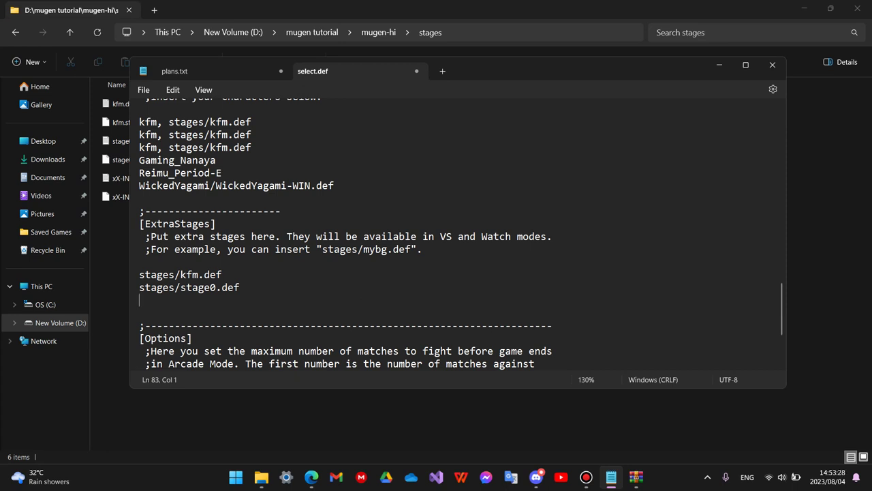
pyautogui.write('stages/')
# Switch to File Explorer and copy the base name of xX-INFERNAL-Xx.def without changing the file name
pyautogui.hotkey('alt', 'Tab')
pyautogui.click(133, 178)
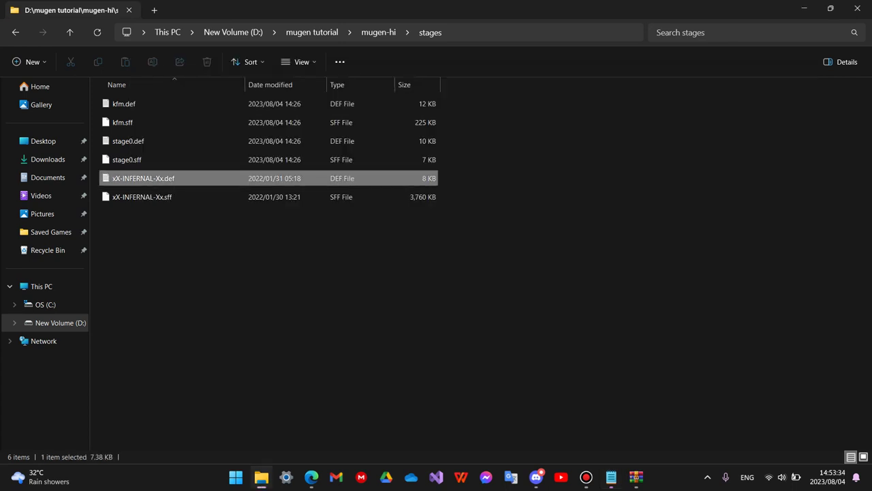
pyautogui.rightClick(134, 179)
pyautogui.click(192, 192)
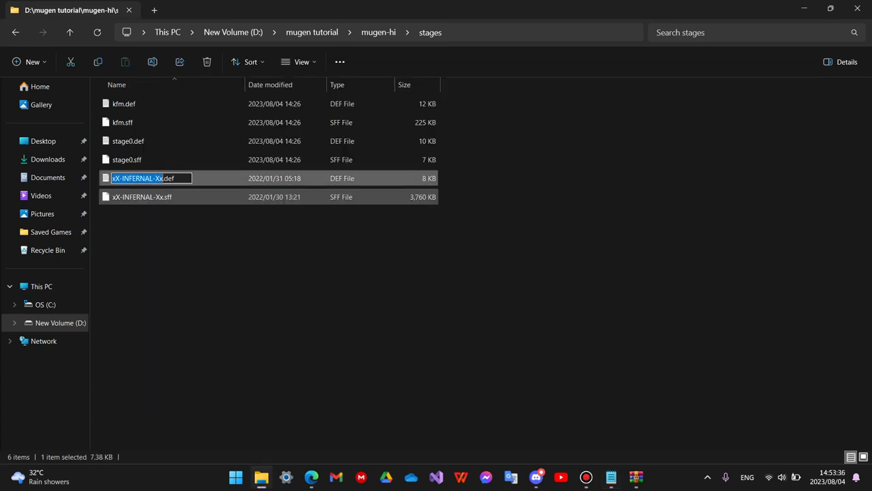
pyautogui.click(211, 273)
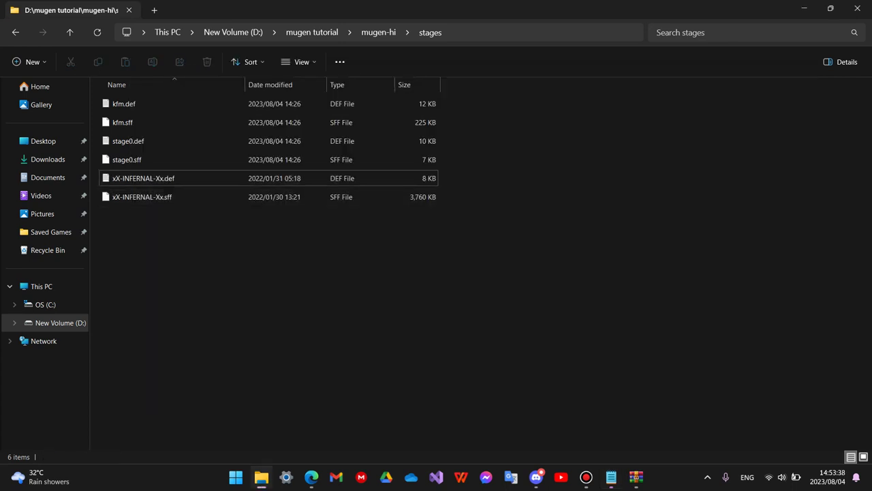
# Back in Notepad, complete the new stage entry as stages/xX-INFERNAL-Xx.def and save select.def
pyautogui.click(611, 477)
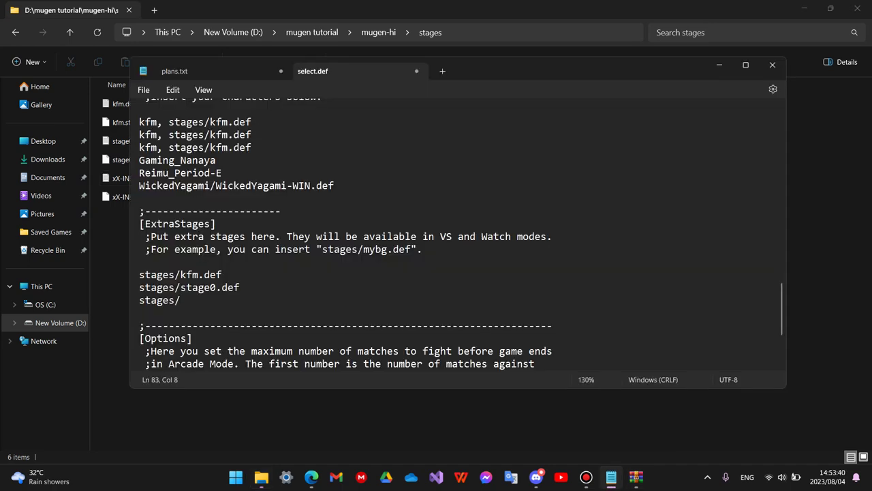
pyautogui.hotkey('ctrl', 'v')
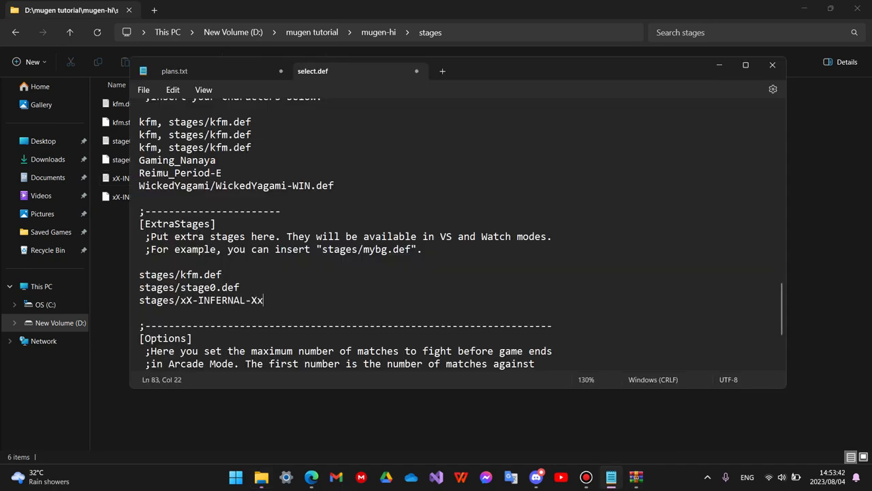
pyautogui.write('.def')
pyautogui.hotkey('ctrl', 's')
# Run winmugen.exe from the mugen-hi folder and enter Watch Mode
pyautogui.click(15, 32)
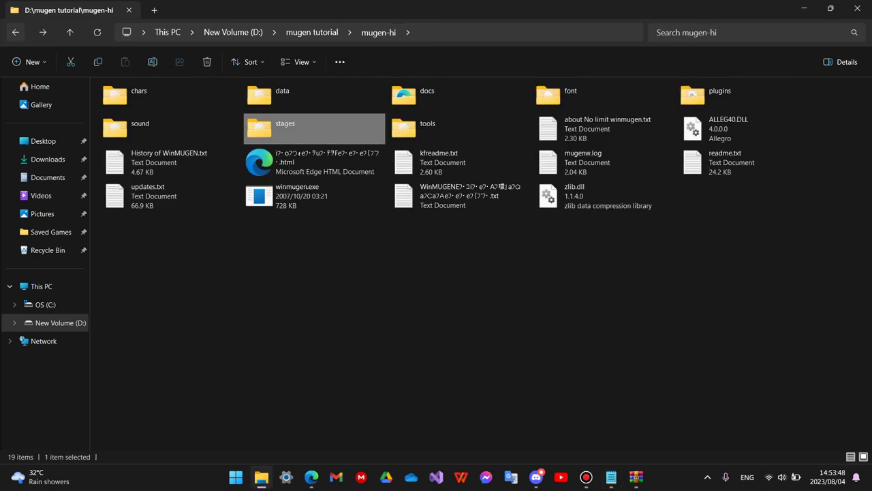
pyautogui.doubleClick(313, 196)
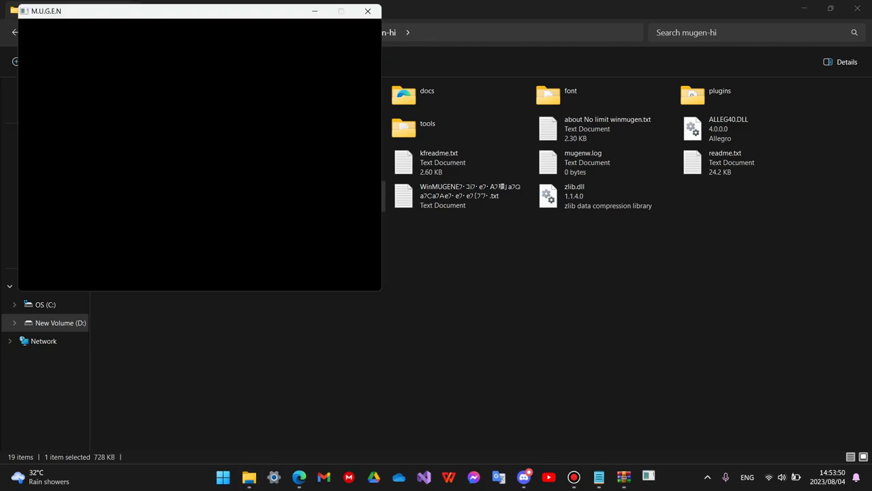
pyautogui.press('Up')
pyautogui.press('Up')
pyautogui.press('Return')
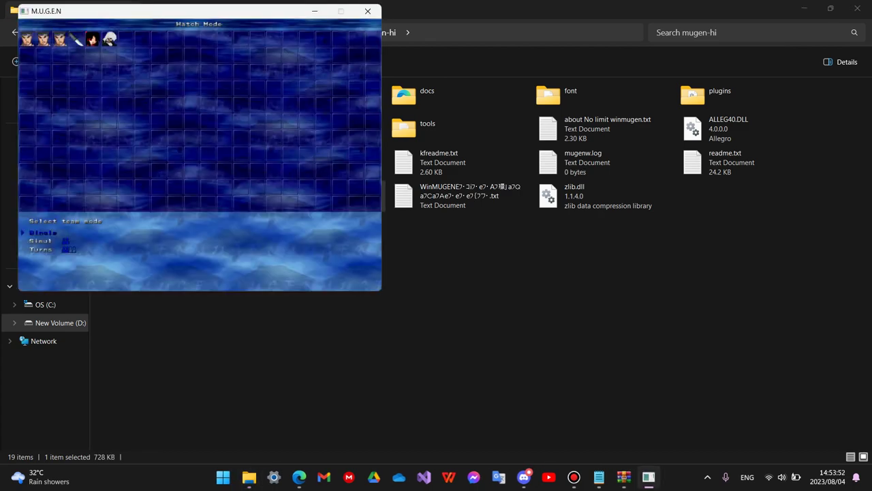
# Test a single Kung Fu Man versus Kung Fu Man match on Stage 3, xX-INFERNAL-Xx, and close the game
pyautogui.press('Return')
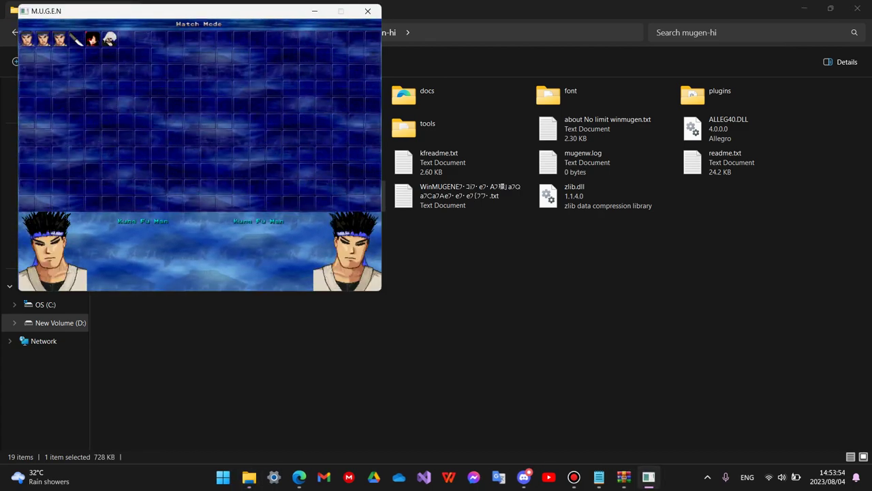
pyautogui.press('Return')
pyautogui.press('Right')
pyautogui.press('Right')
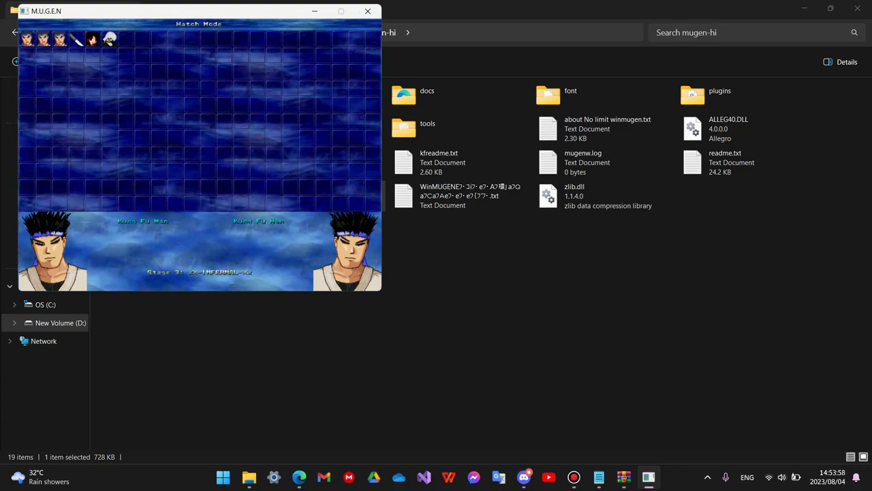
pyautogui.press('Return')
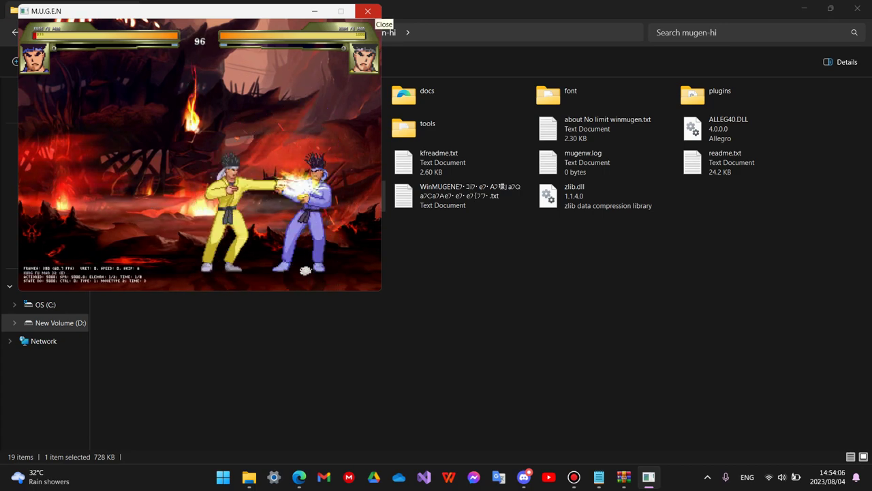
pyautogui.click(368, 11)
pyautogui.click(472, 276)
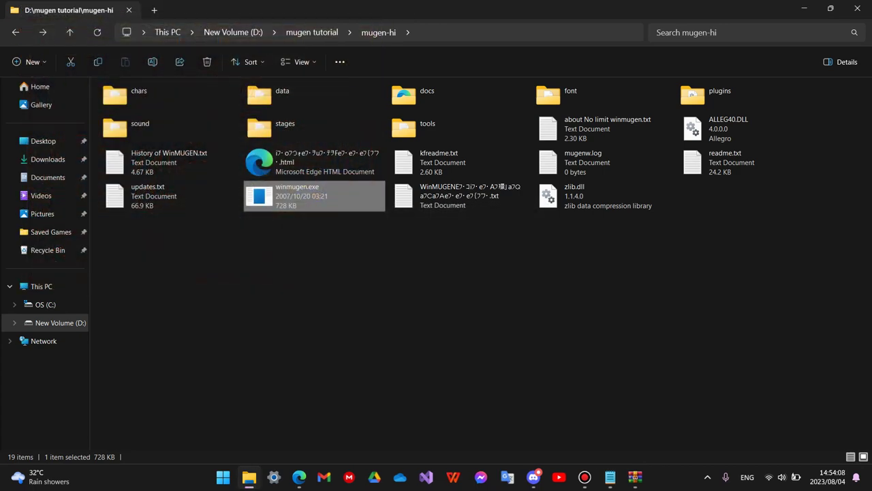
# Switch to the plans.txt notes in Notepad and review the tutorial sections from downloading MUGEN through getting screenpacks
pyautogui.click(611, 476)
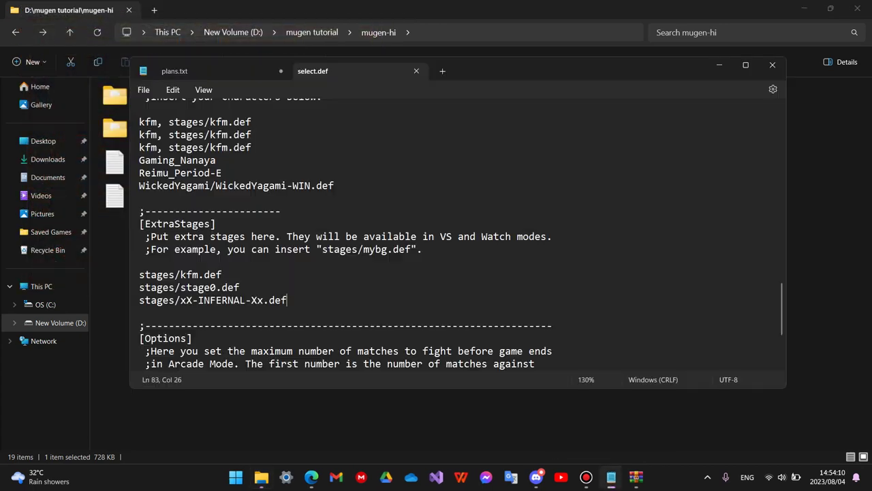
pyautogui.scroll(-2, 349, 234)
pyautogui.hotkey('ctrl', 'Tab')
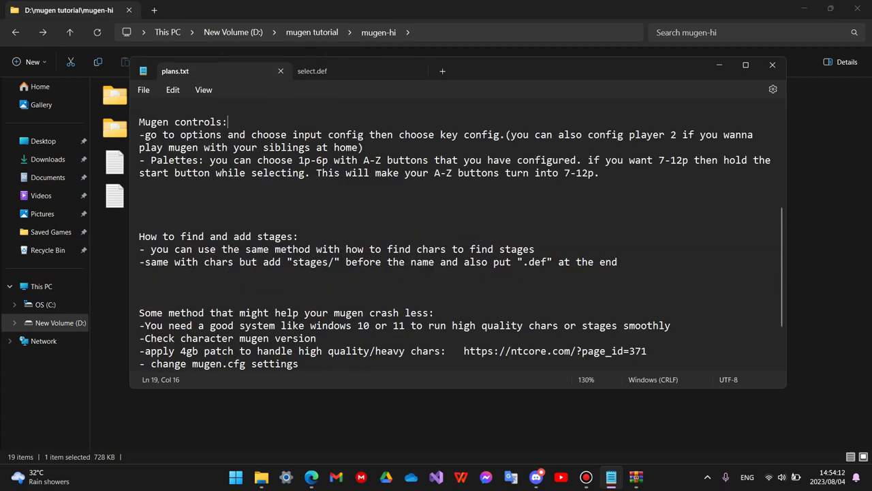
pyautogui.scroll(-2, 461, 234)
pyautogui.scroll(-2, 461, 234)
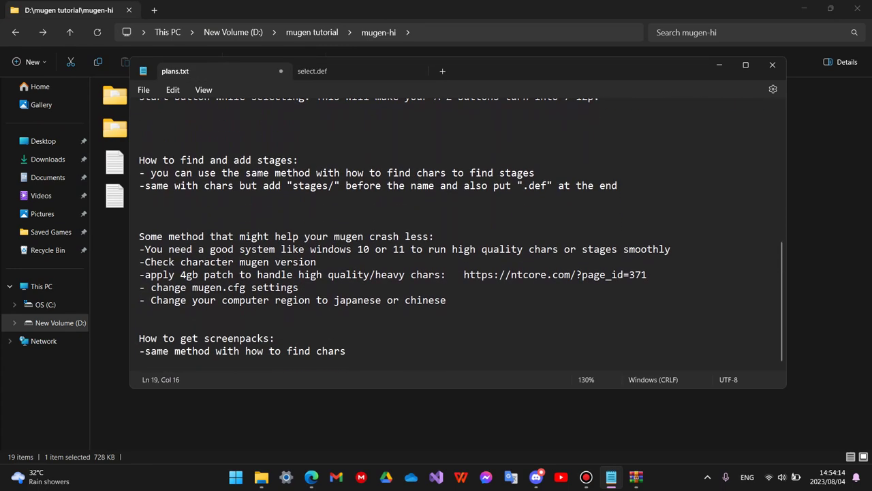
pyautogui.scroll(5, 461, 233)
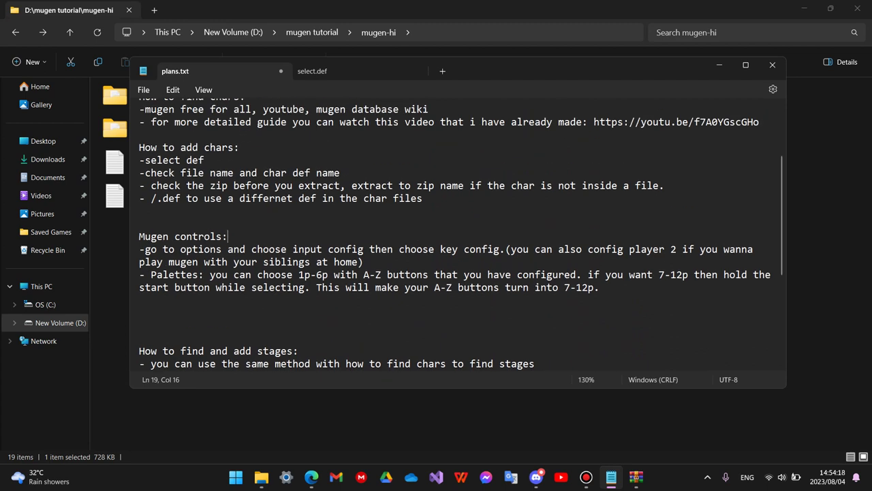
pyautogui.scroll(3, 461, 233)
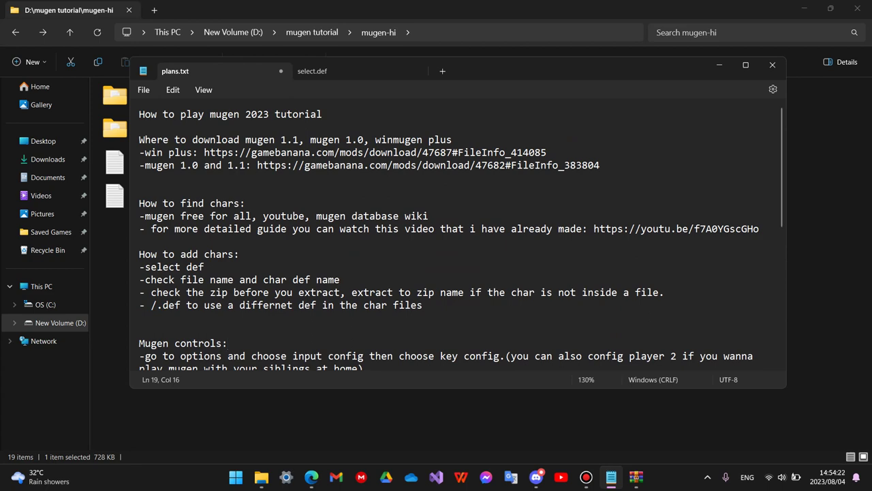
pyautogui.scroll(-5, 461, 234)
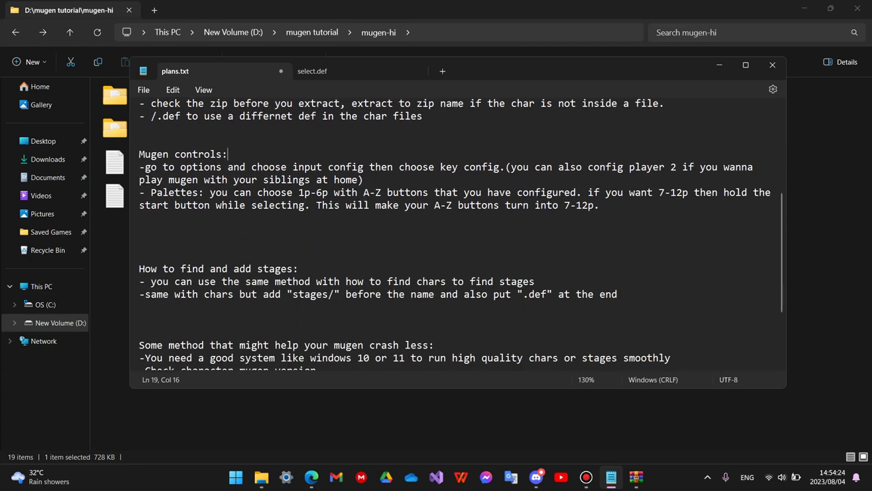
pyautogui.scroll(3, 461, 234)
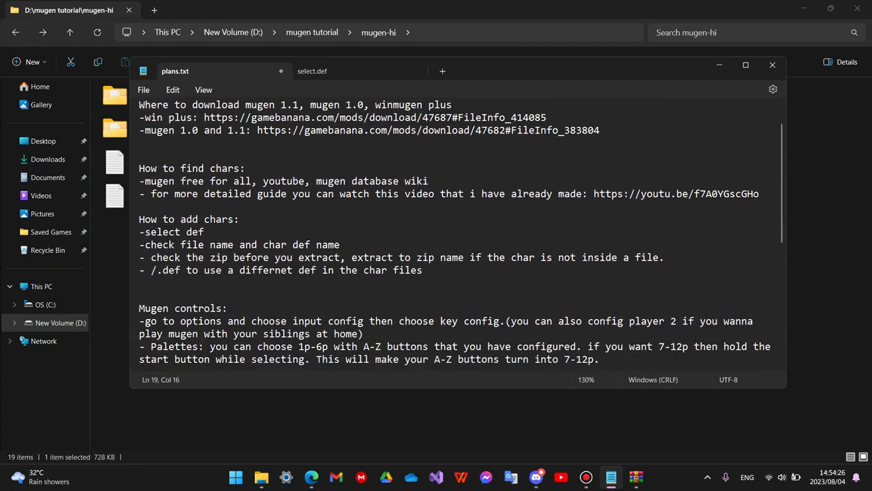
pyautogui.scroll(-8, 462, 234)
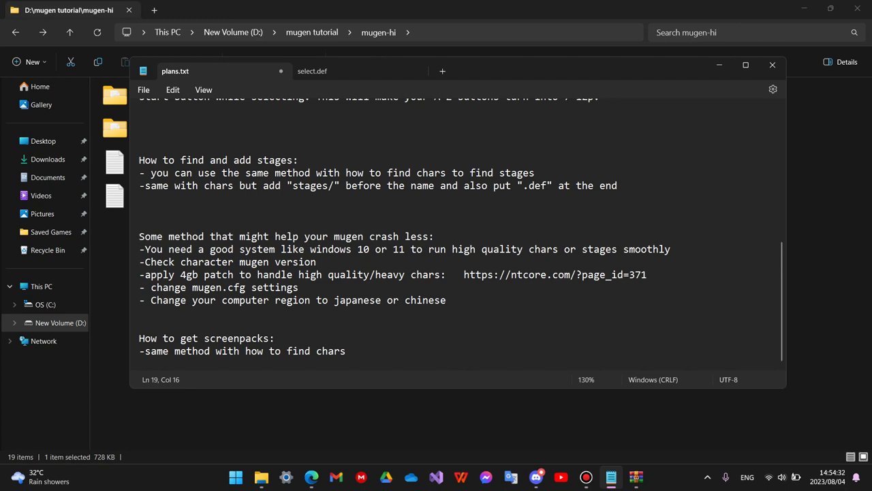
# Highlight the plans.txt section on making MUGEN crash less, then clear the selection
pyautogui.moveTo(446, 300); pyautogui.dragTo(139, 236)
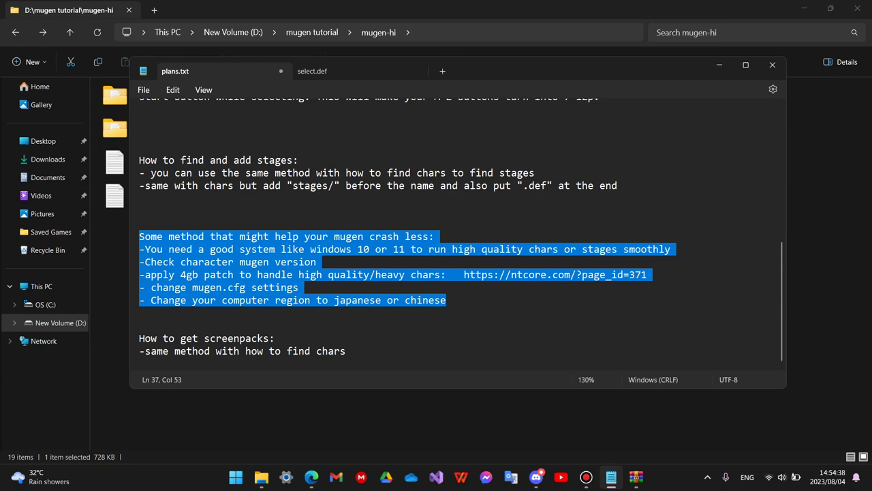
pyautogui.click(417, 274)
pyautogui.scroll(4, 417, 274)
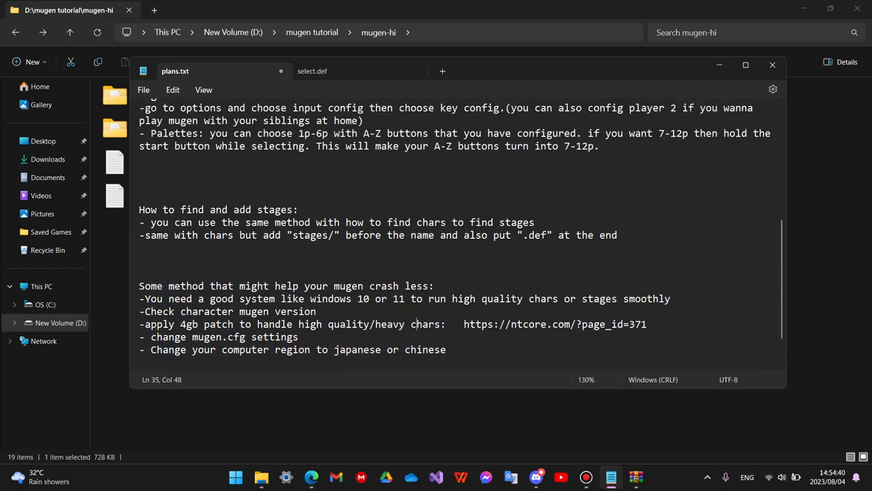
# Review the plans.txt sections on finding stages, making MUGEN crash less, and getting screenpacks
pyautogui.scroll(-4, 417, 274)
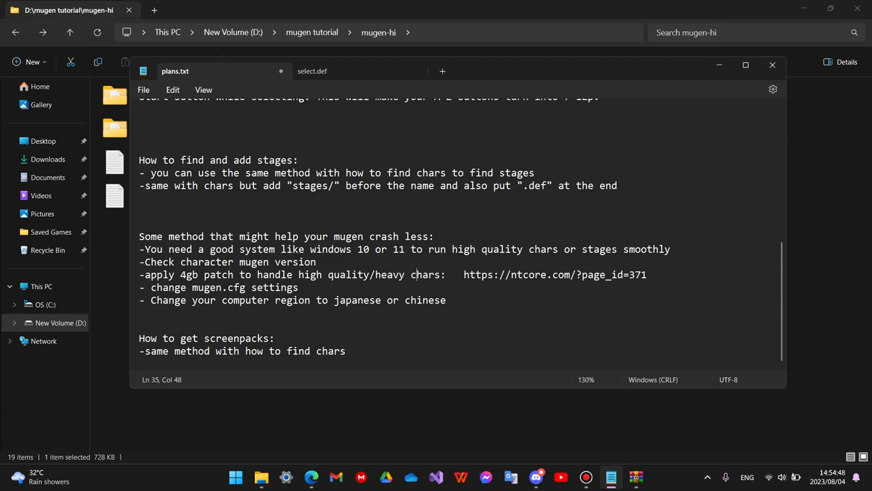
pyautogui.scroll(4, 412, 274)
pyautogui.scroll(-4, 412, 274)
pyautogui.click(447, 299)
pyautogui.scroll(8, 458, 231)
pyautogui.scroll(-7, 457, 231)
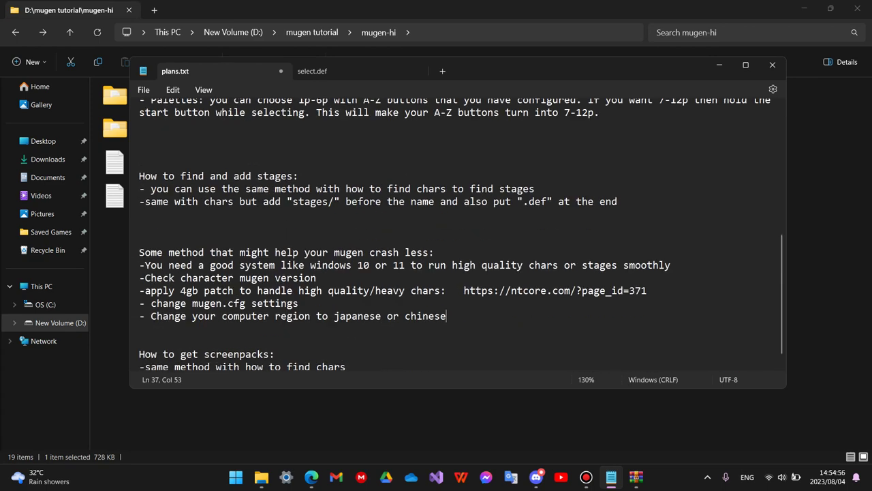
pyautogui.scroll(-1, 458, 232)
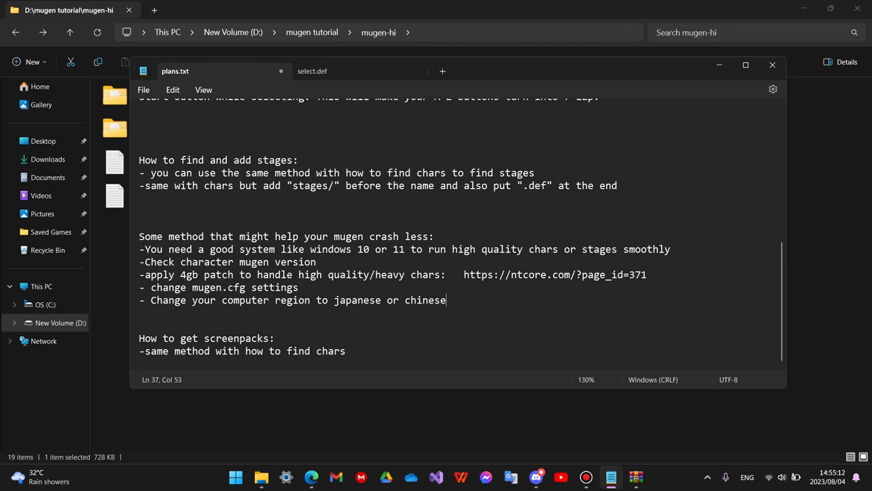
# Highlight the "windows 10 or 11" and character mugen version tips in plans.txt, clearing each selection
pyautogui.moveTo(240, 249); pyautogui.dragTo(275, 250)
pyautogui.click(273, 249)
pyautogui.scroll(2, 458, 232)
pyautogui.scroll(-2, 458, 232)
pyautogui.moveTo(310, 250); pyautogui.dragTo(411, 249)
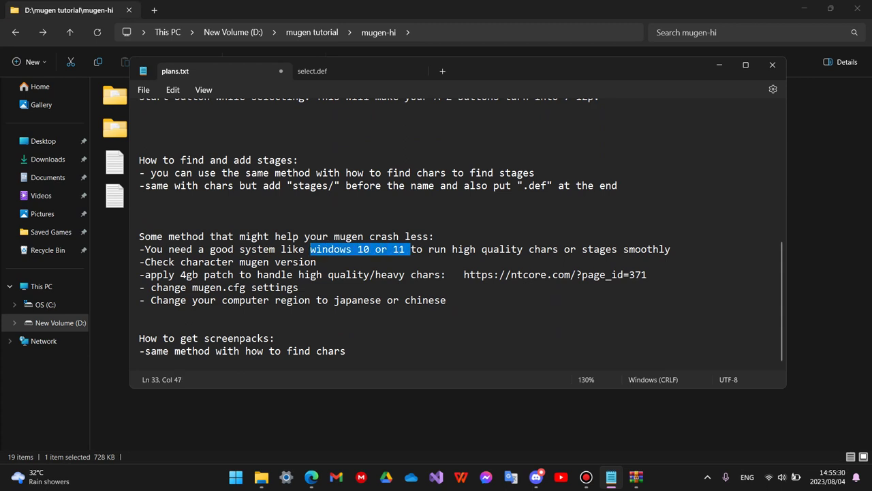
pyautogui.press('Down')
pyautogui.scroll(2, 455, 231)
pyautogui.scroll(-2, 455, 231)
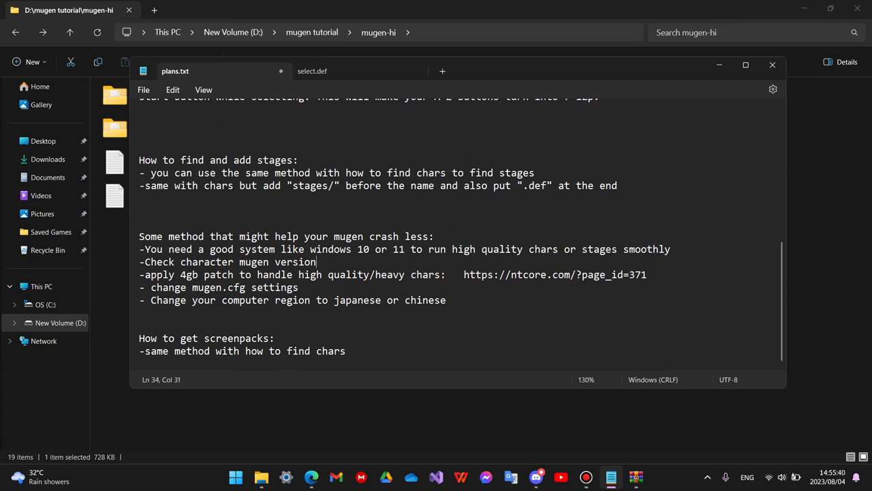
pyautogui.moveTo(228, 262); pyautogui.dragTo(181, 262)
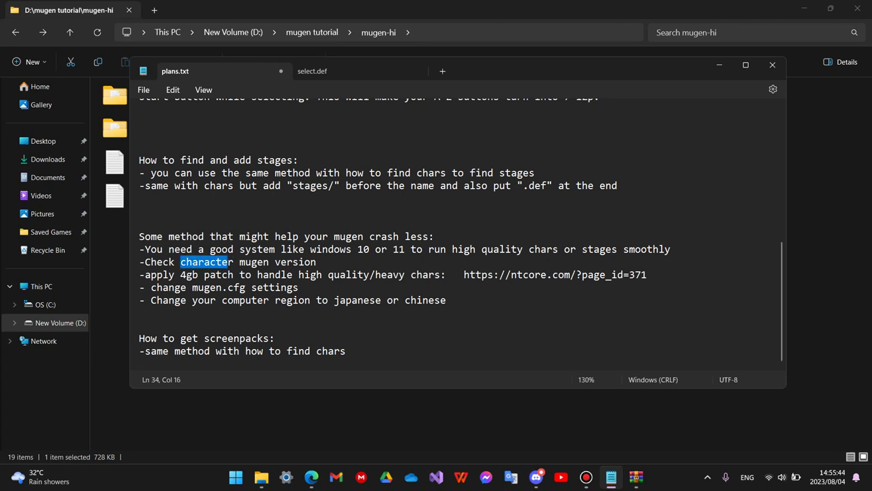
pyautogui.click(286, 262)
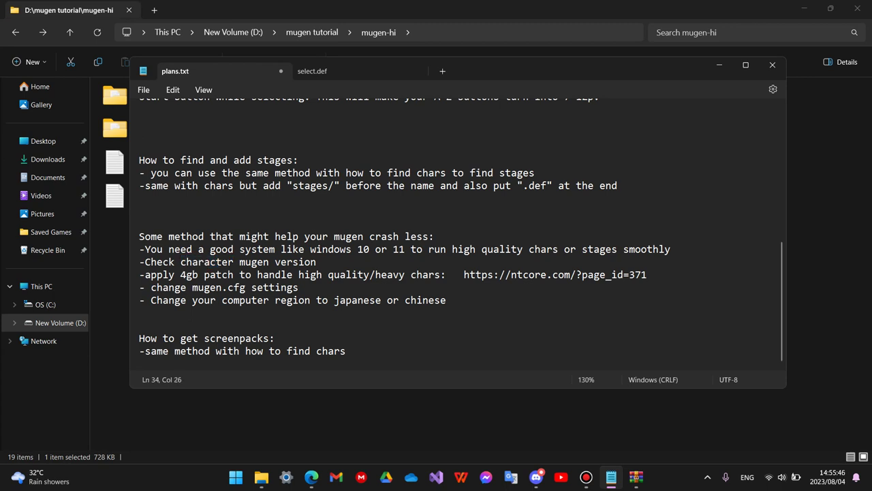
# Switch to File Explorer and open Gaming_Nanaya.def from the Gaming_Nanaya folder inside mugen-hi's chars folder
pyautogui.click(259, 415)
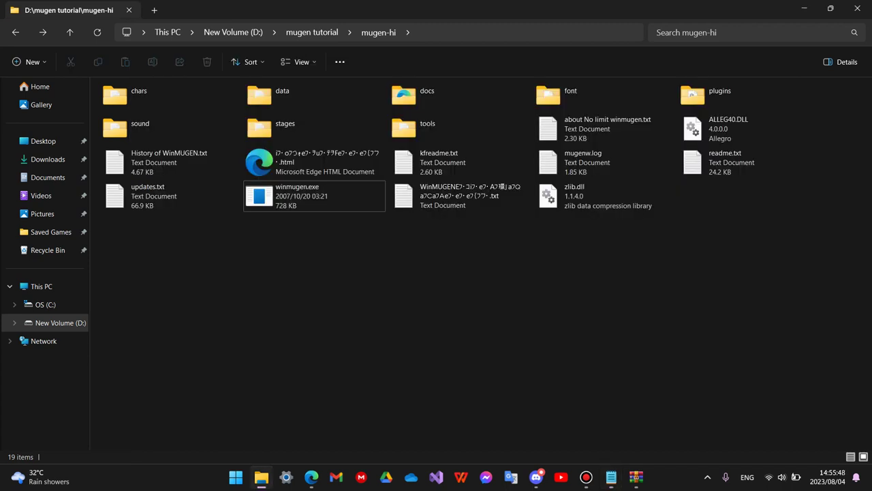
pyautogui.doubleClick(171, 102)
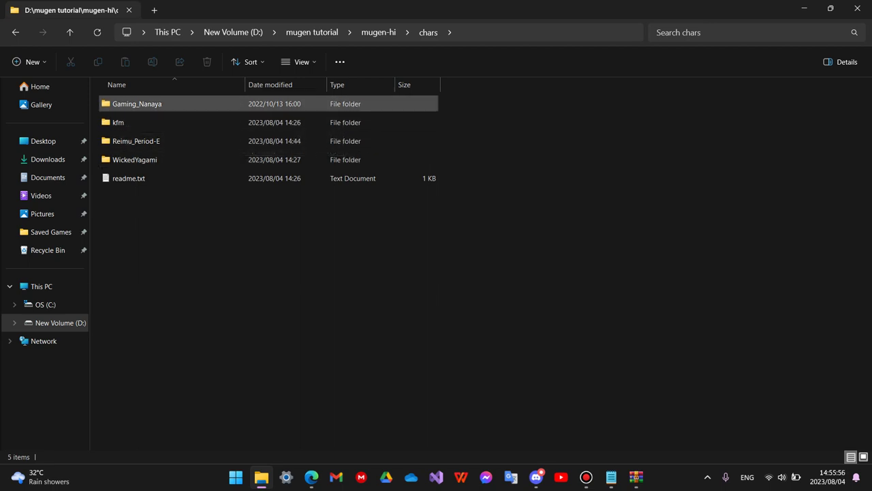
pyautogui.doubleClick(160, 104)
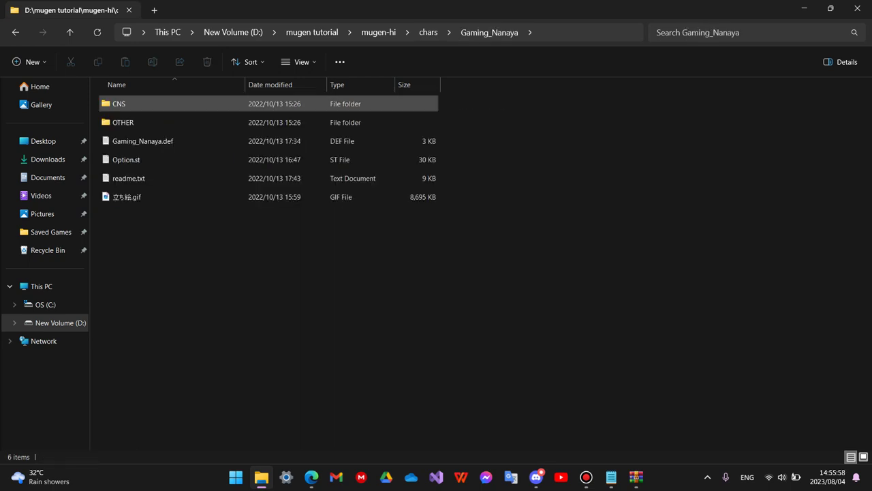
pyautogui.doubleClick(143, 141)
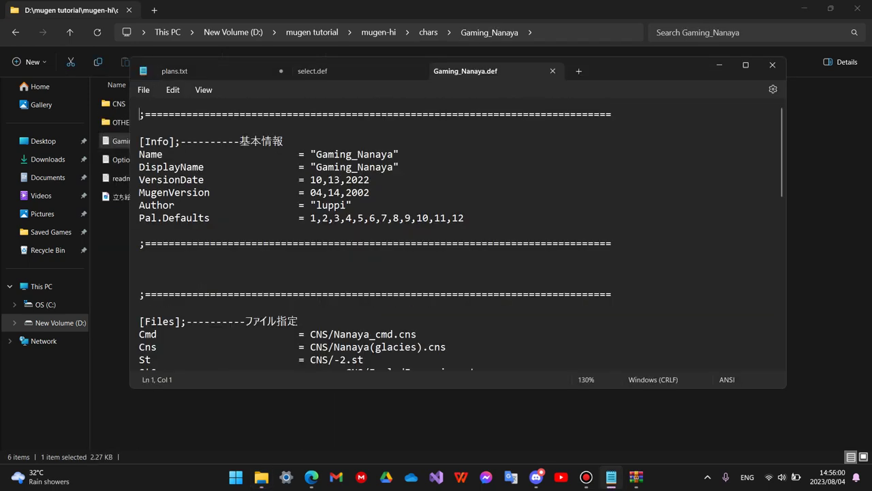
# Highlight the MugenVersion entry and its value in Gaming_Nanaya.def, then clear the selection
pyautogui.moveTo(215, 192); pyautogui.dragTo(139, 192)
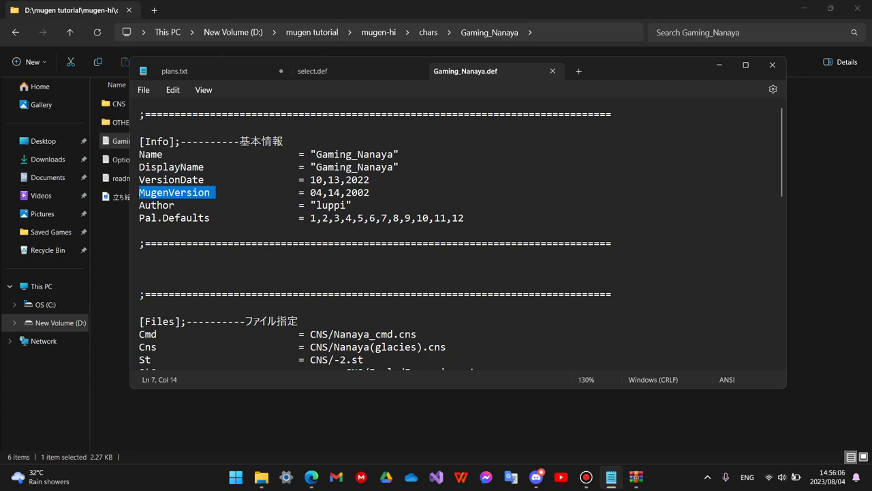
pyautogui.click(370, 180)
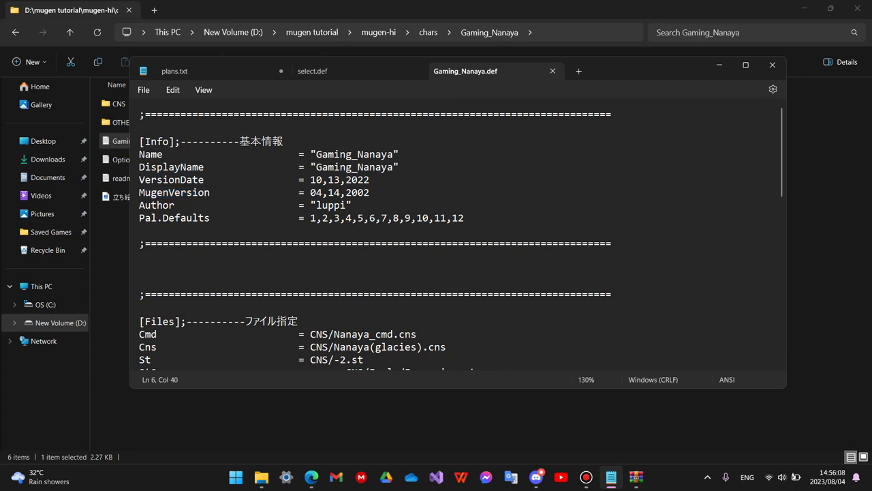
pyautogui.moveTo(215, 192); pyautogui.dragTo(140, 192)
pyautogui.click(370, 192)
pyautogui.moveTo(370, 193); pyautogui.dragTo(328, 193)
pyautogui.hotkey('shift', 'Left')
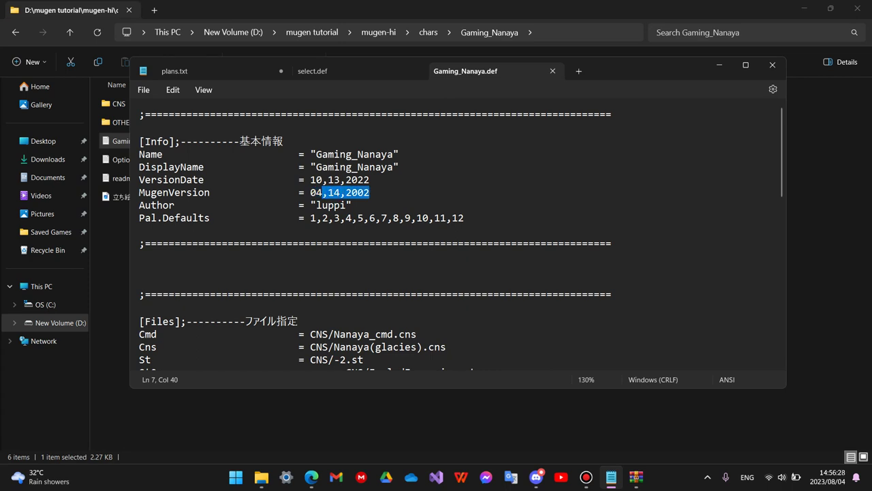
pyautogui.press('Left')
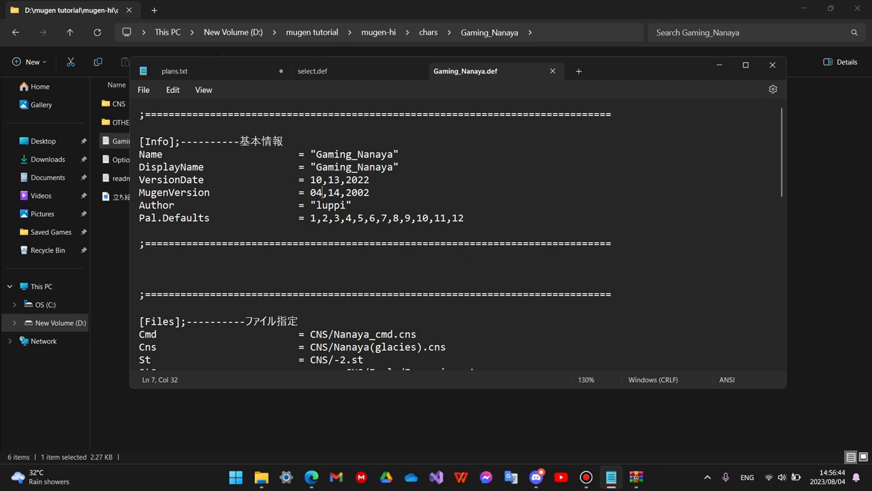
pyautogui.moveTo(323, 193); pyautogui.dragTo(370, 192)
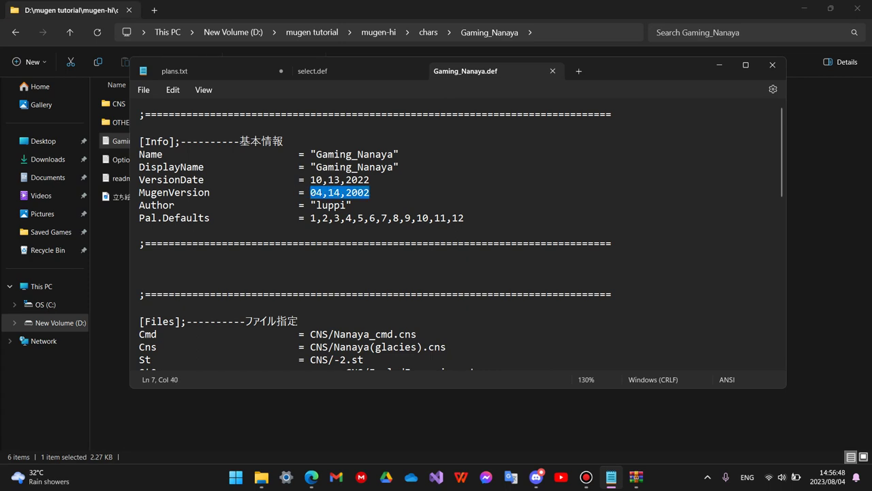
pyautogui.moveTo(310, 193); pyautogui.dragTo(139, 192)
pyautogui.click(370, 180)
pyautogui.moveTo(370, 192); pyautogui.dragTo(145, 193)
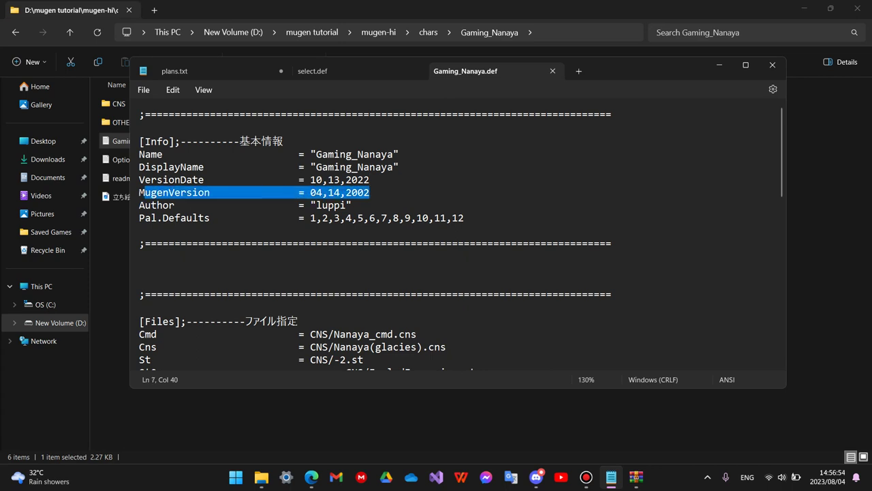
pyautogui.click(353, 205)
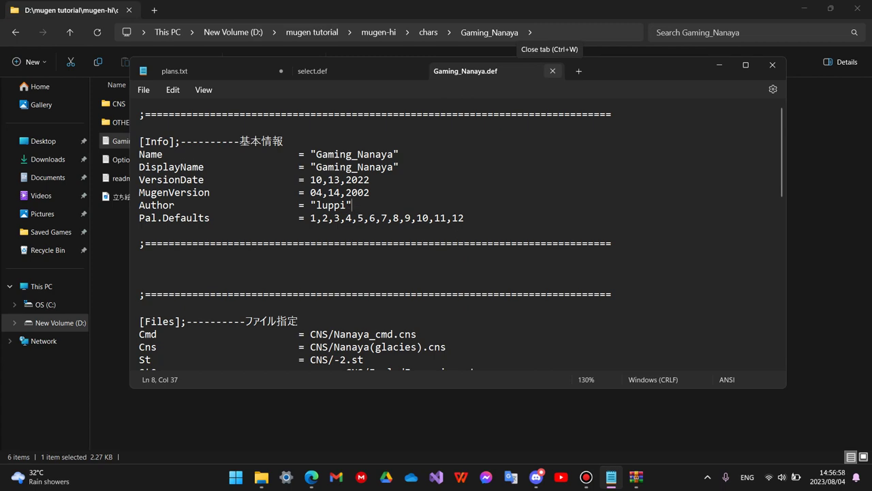
# Close Gaming_Nanaya.def, return to plans.txt, and highlight the 4gb patch tip for heavy characters
pyautogui.click(552, 71)
pyautogui.click(175, 71)
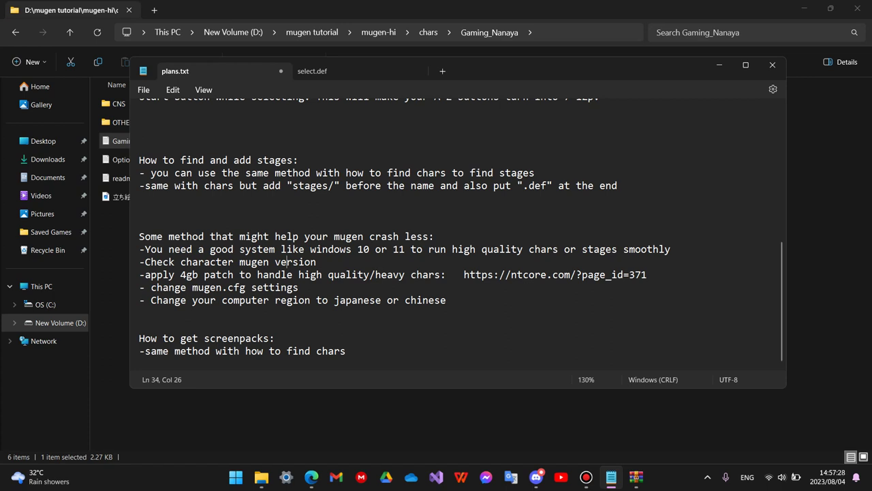
pyautogui.moveTo(446, 276); pyautogui.dragTo(151, 276)
pyautogui.click(300, 287)
pyautogui.moveTo(647, 275); pyautogui.dragTo(464, 275)
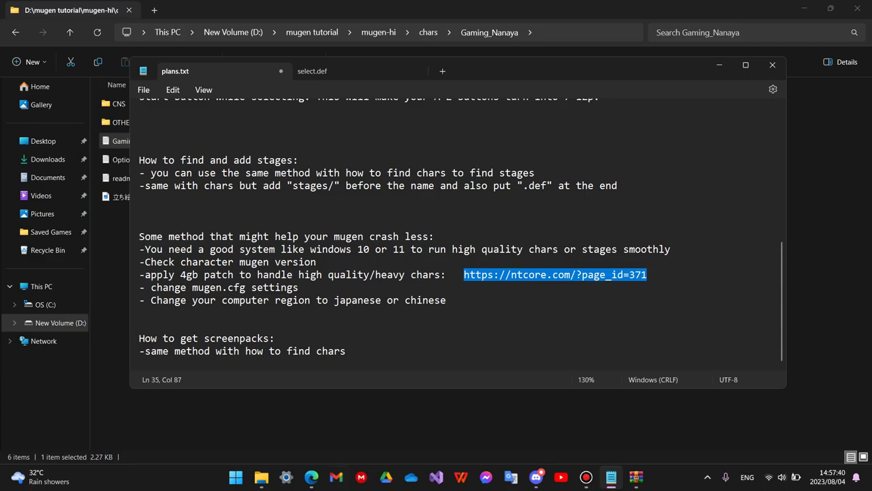
pyautogui.click(311, 477)
pyautogui.click(273, 11)
pyautogui.click(272, 31)
pyautogui.write('https://ntcore.com/?page_id=371')
pyautogui.press('Return')
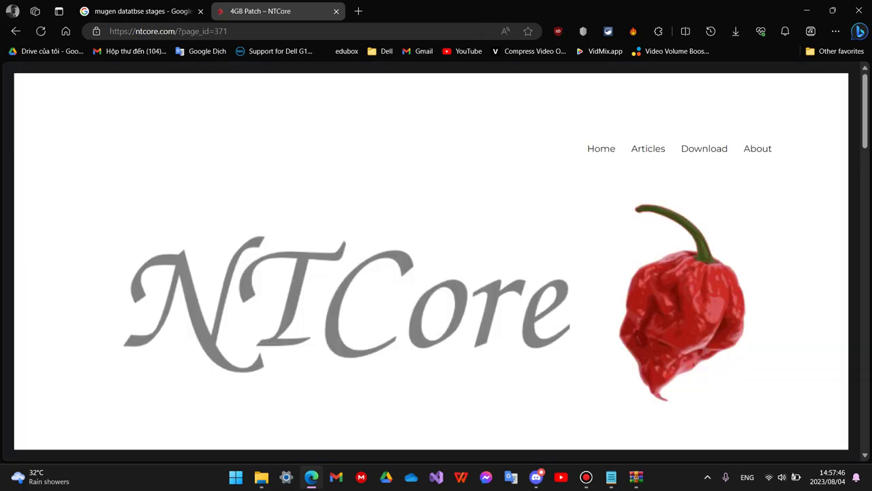
# Download the 4GB Patch from the NTCore page
pyautogui.scroll(-3, 436, 259)
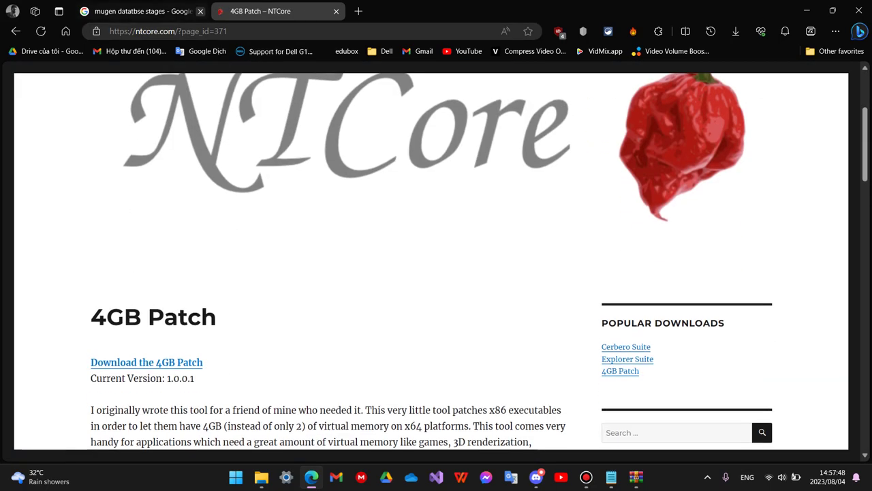
pyautogui.scroll(-8, 436, 259)
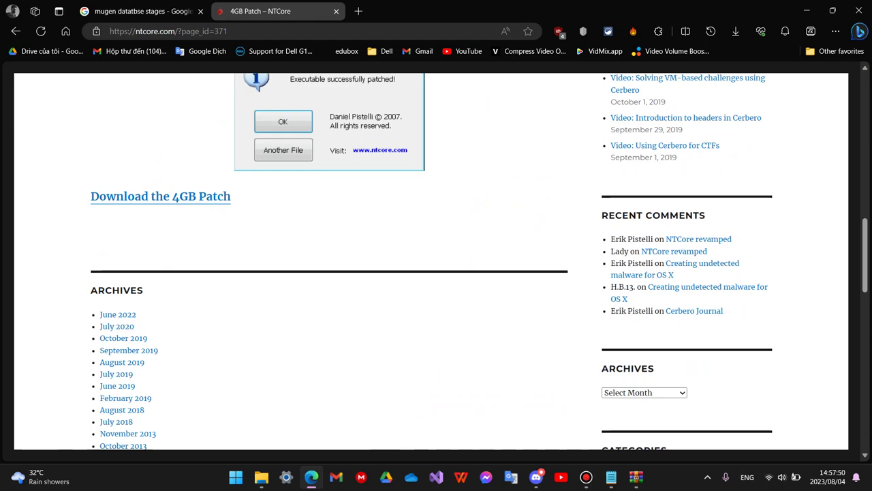
pyautogui.click(161, 316)
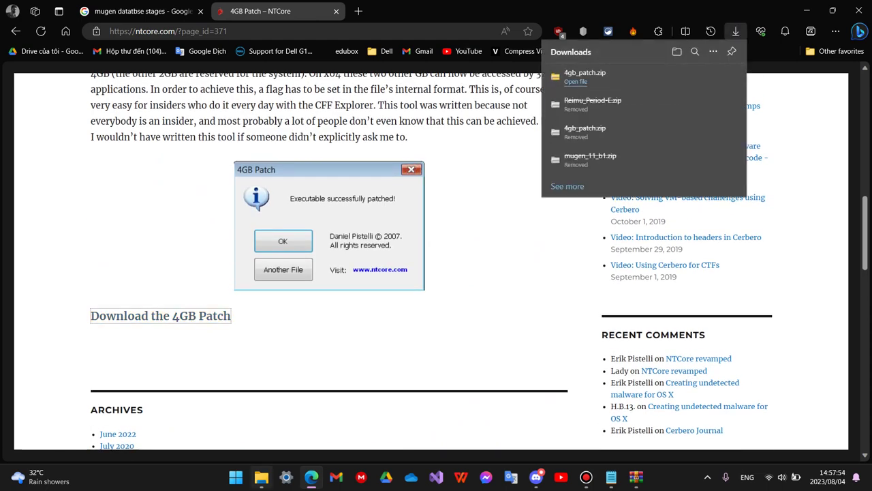
# Extract 4gb_patch.zip directly into New Volume (D:) with WinRAR and delete the zip archive
pyautogui.click(262, 477)
pyautogui.click(60, 322)
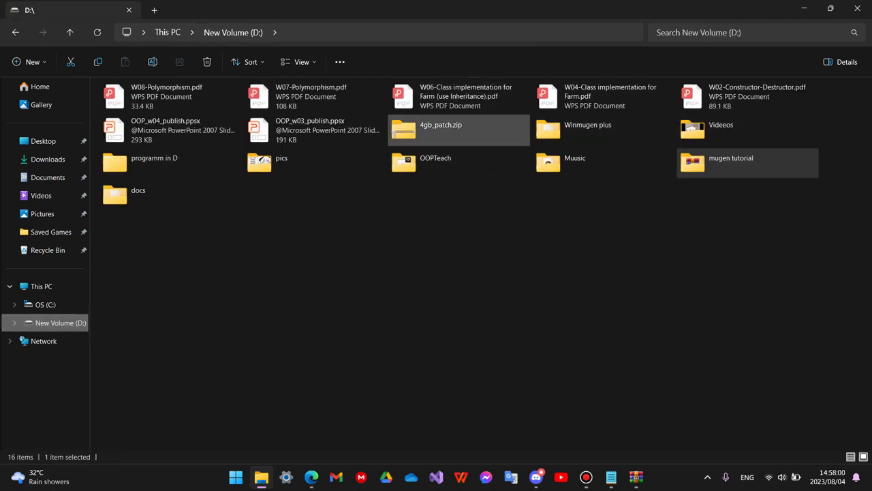
pyautogui.click(458, 131)
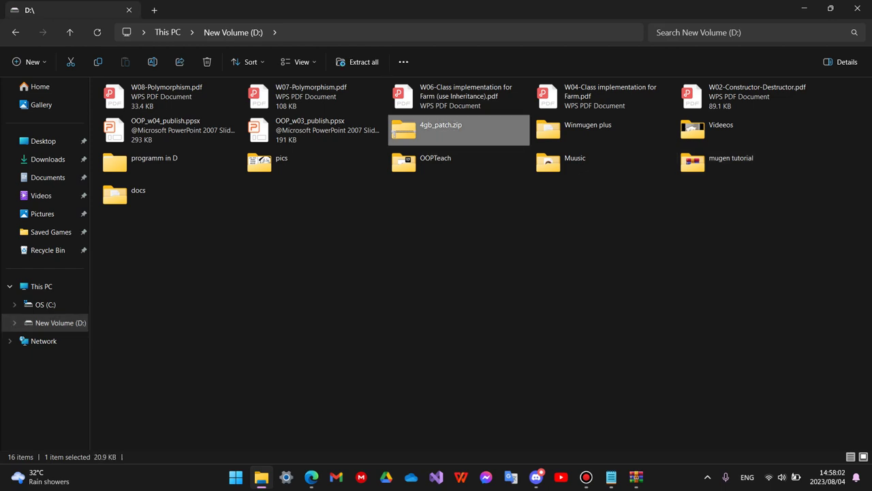
pyautogui.rightClick(450, 126)
pyautogui.moveTo(545, 367)
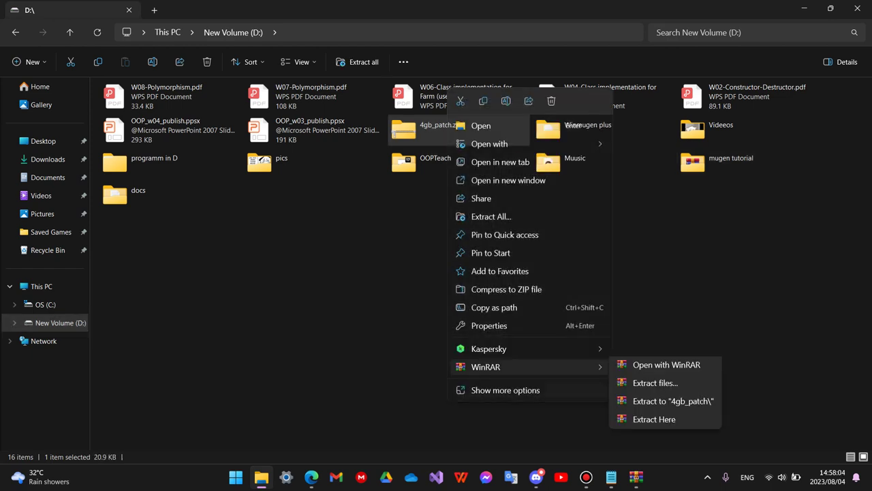
pyautogui.click(654, 423)
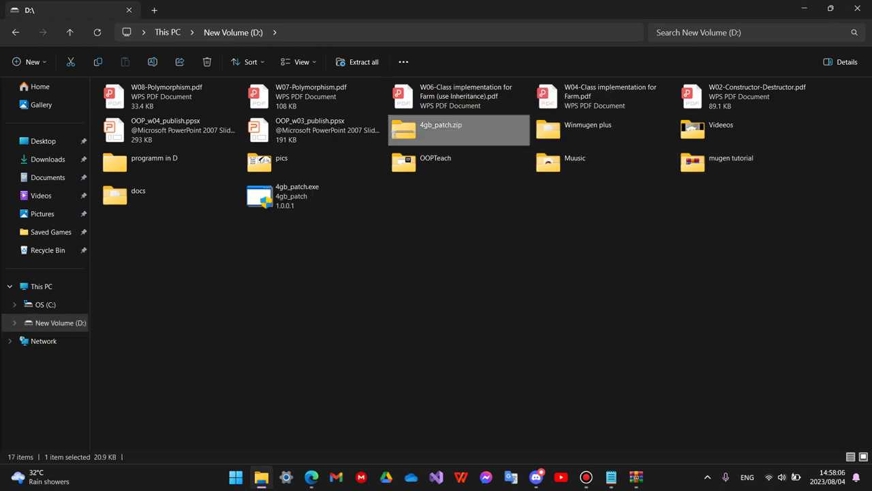
pyautogui.press('Delete')
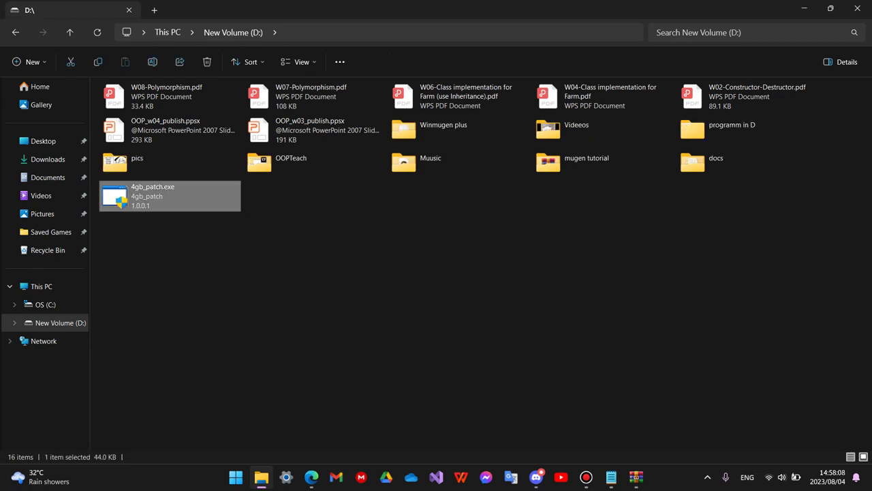
# Move 4gb_patch.exe from New Volume (D:) into the mugen tutorial folder
pyautogui.hotkey('ctrl', 'x')
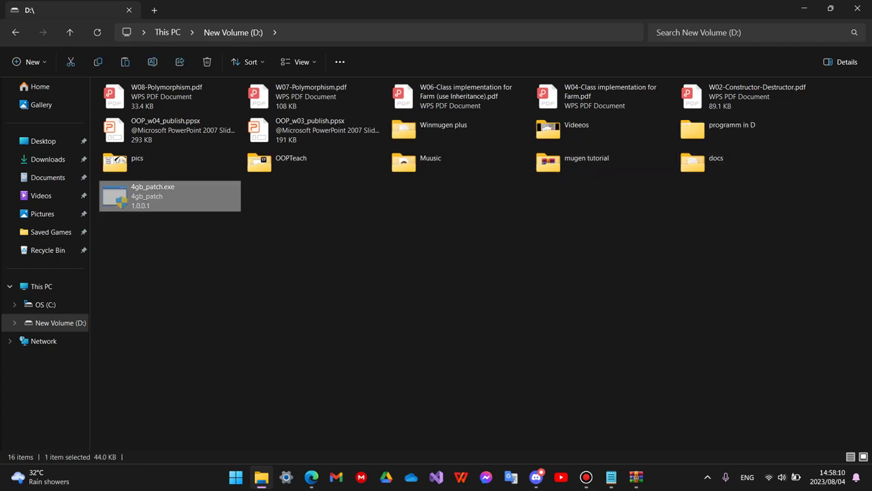
pyautogui.doubleClick(586, 162)
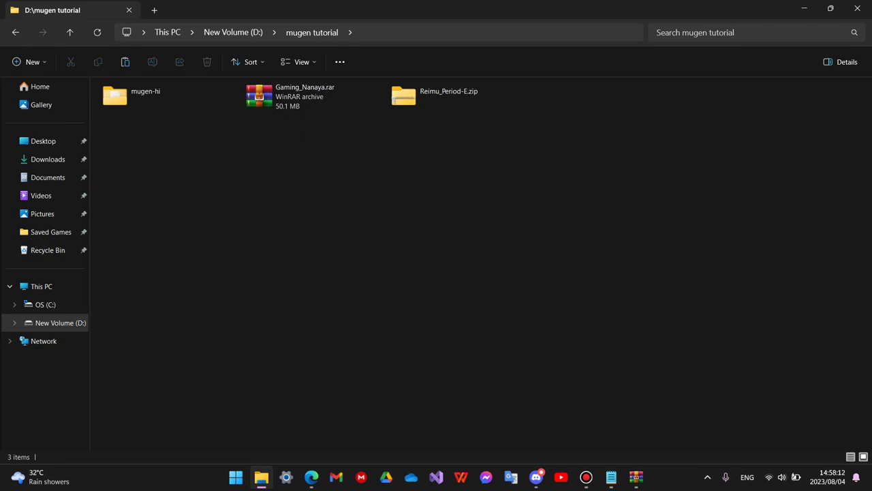
pyautogui.hotkey('ctrl', 'v')
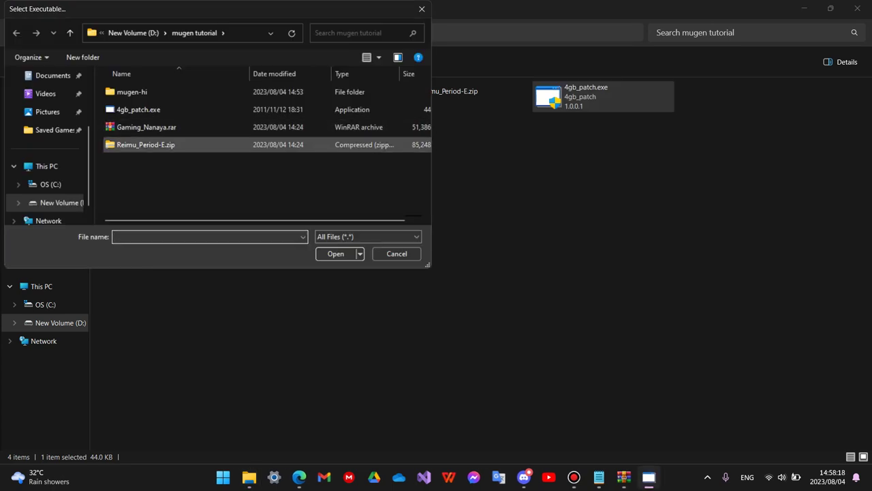
# Run 4gb_patch.exe on winmugen.exe in the mugen-hi folder, then open that folder in File Explorer
pyautogui.doubleClick(131, 91)
pyautogui.scroll(-5, 142, 136)
pyautogui.click(139, 173)
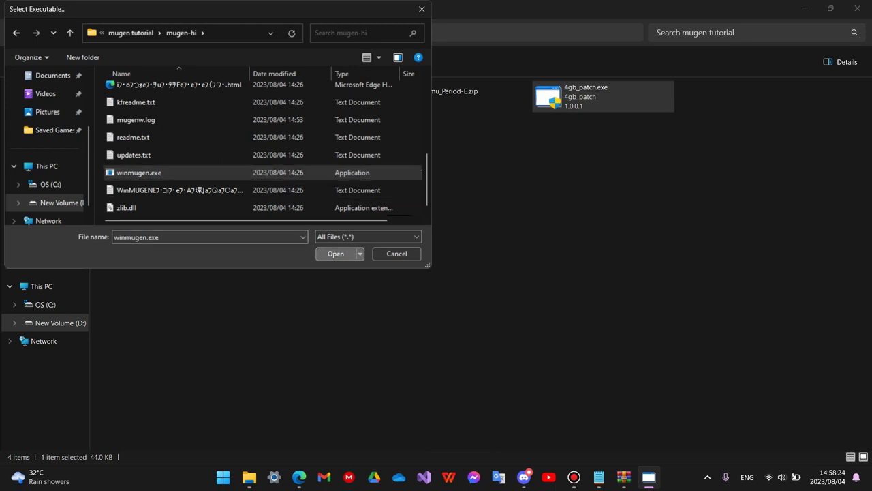
pyautogui.click(336, 253)
pyautogui.press('Return')
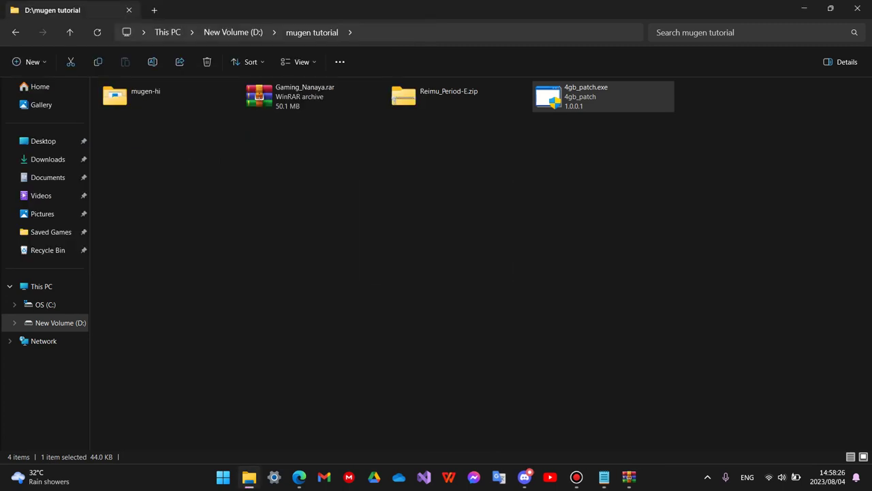
pyautogui.doubleClick(146, 96)
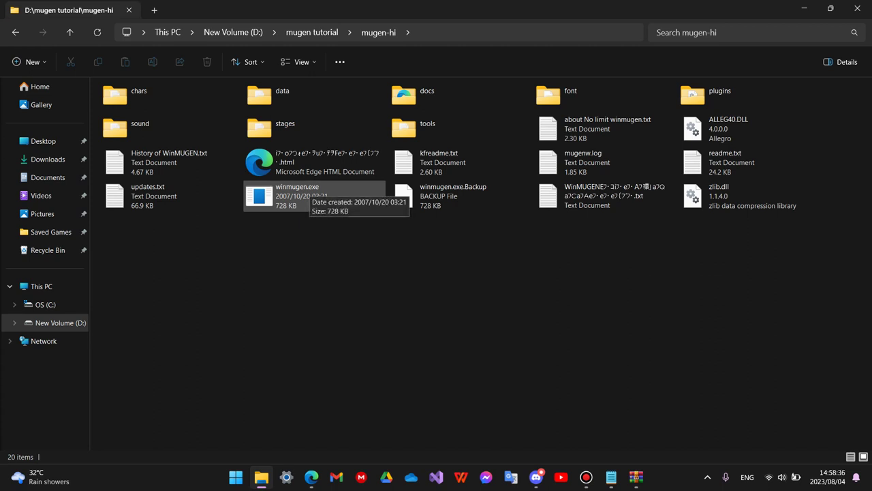
# Run winmugen.exe from the mugen-hi folder and enter Watch mode with the Single team mode
pyautogui.doubleClick(299, 191)
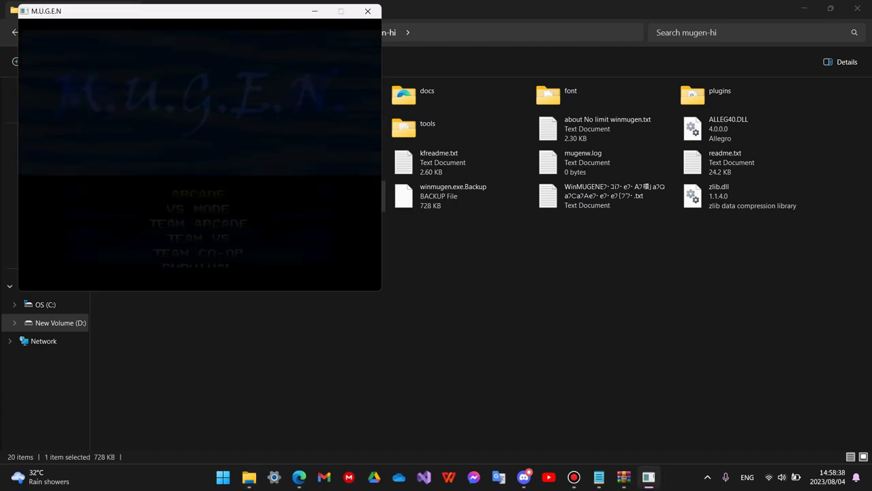
pyautogui.press('Up')
pyautogui.press('Up')
pyautogui.press('Up')
pyautogui.press('Return')
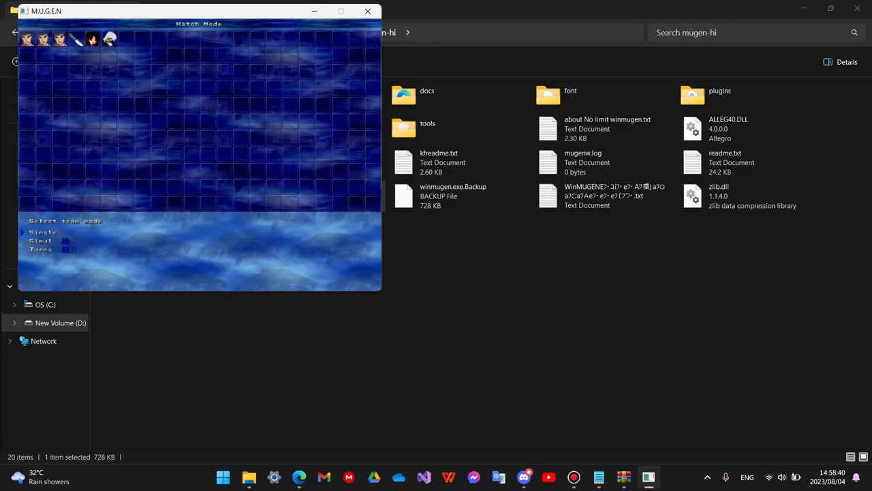
pyautogui.press('Return')
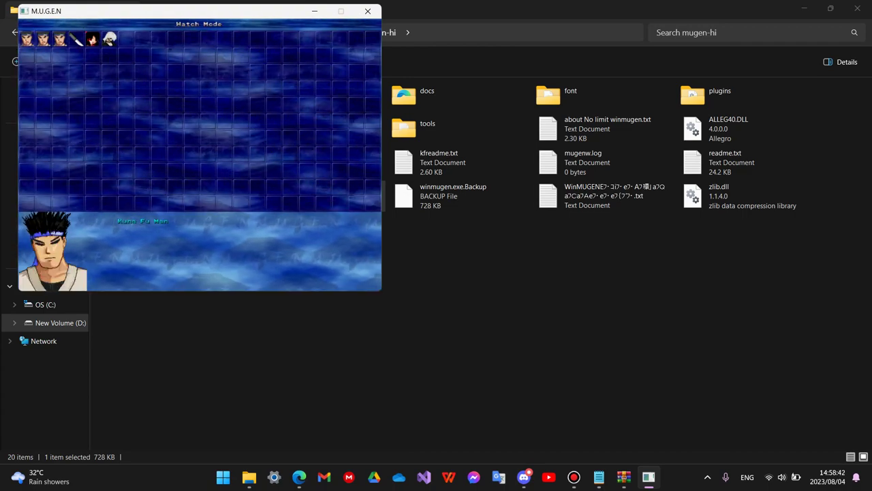
# Choose Yagwick as the first fighter and the fifth roster character as the opponent for the Watch mode match
pyautogui.press('Right')
pyautogui.press('Right')
pyautogui.press('Right')
pyautogui.press('Right')
pyautogui.press('Right')
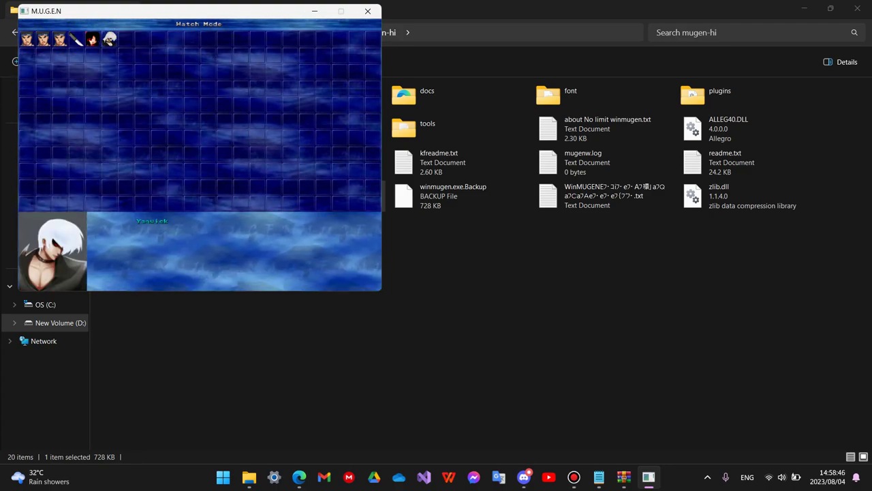
pyautogui.press('Return')
pyautogui.press('Return')
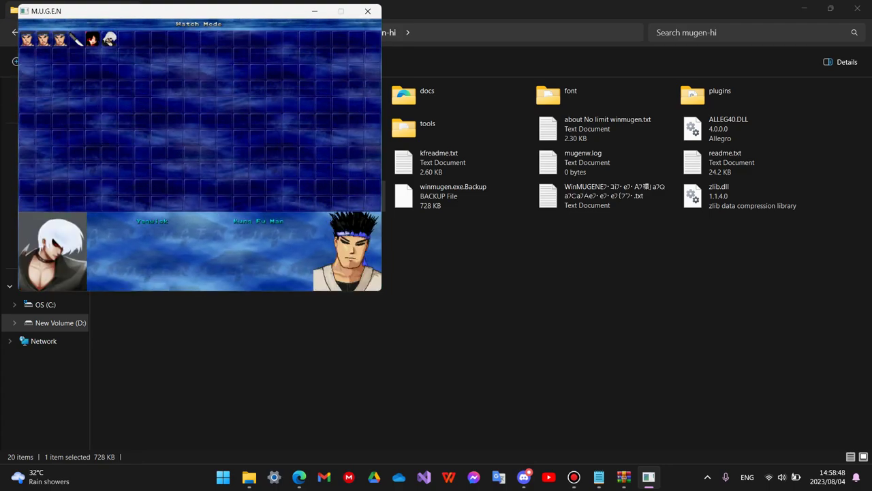
pyautogui.press('Right')
pyautogui.press('Right')
pyautogui.press('Right')
pyautogui.press('Right')
pyautogui.press('Return')
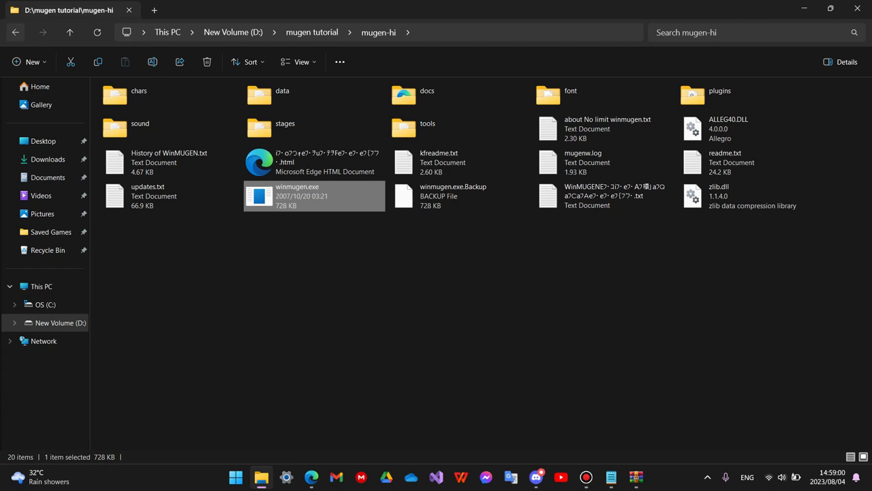
# Open the Winmugen plus folder through its shortcut in Saved Games and run its winmugen.exe
pyautogui.click(16, 32)
pyautogui.click(51, 232)
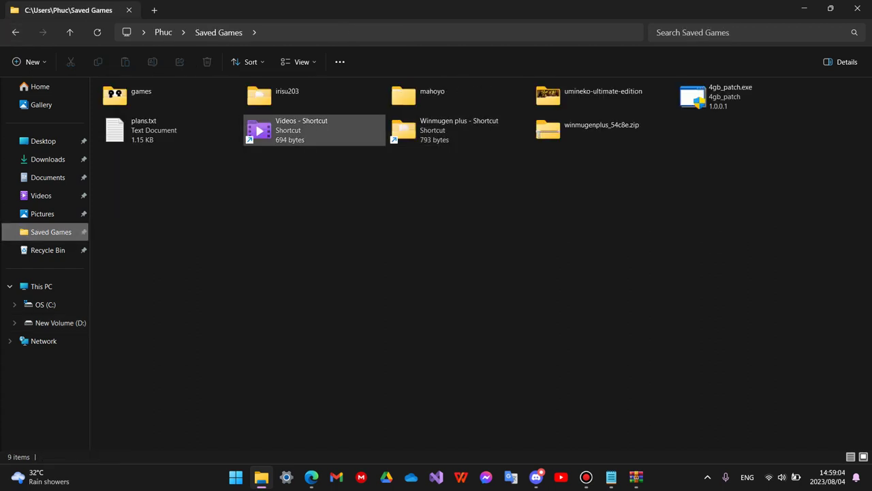
pyautogui.doubleClick(456, 129)
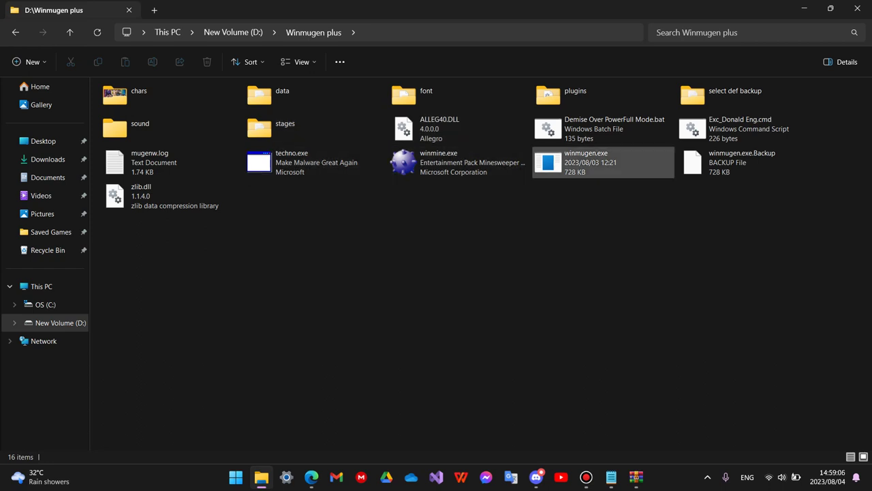
pyautogui.doubleClick(584, 162)
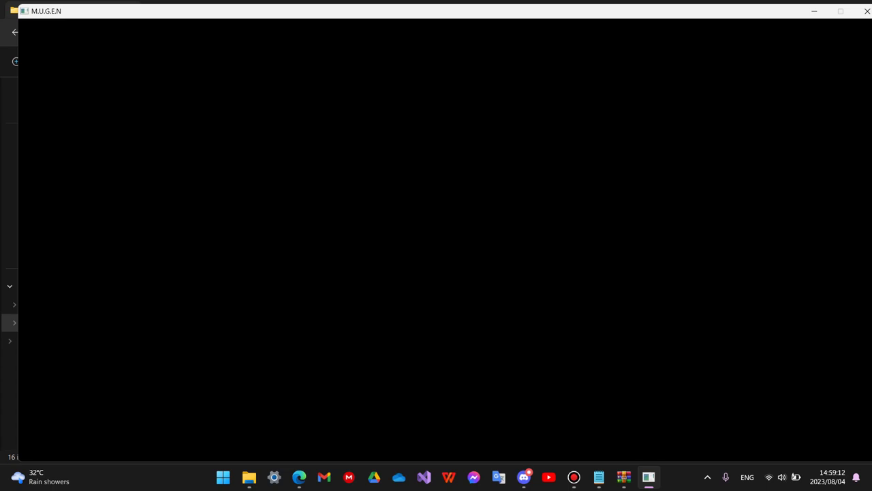
# Enter Watch mode in the Winmugen plus build and choose Yagwick as the first fighter
pyautogui.press('Up')
pyautogui.press('Up')
pyautogui.press('Up')
pyautogui.press('Return')
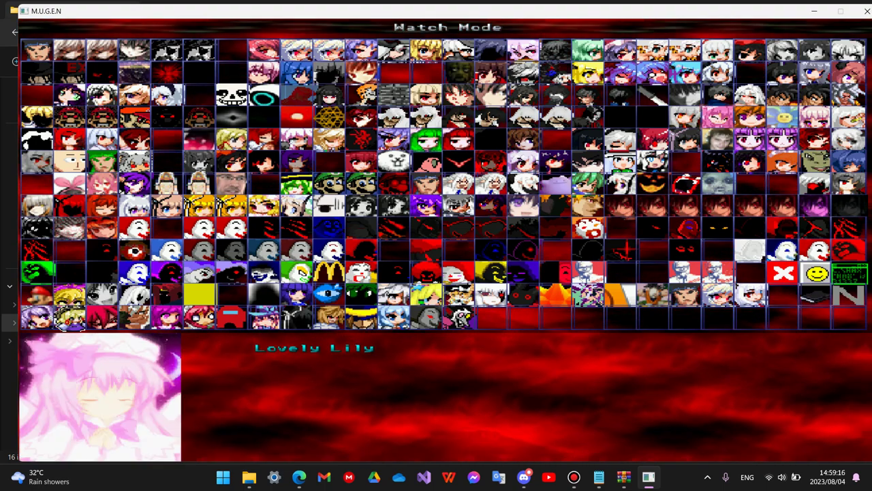
pyautogui.press('Return')
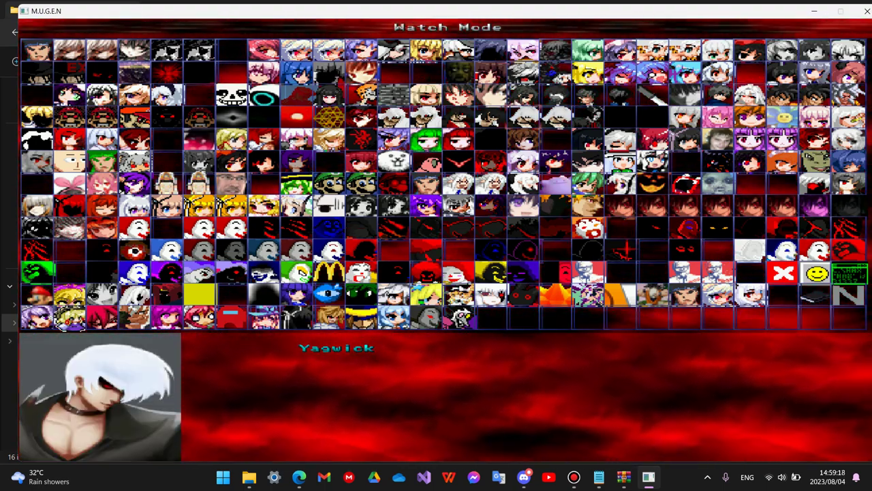
pyautogui.press('Return')
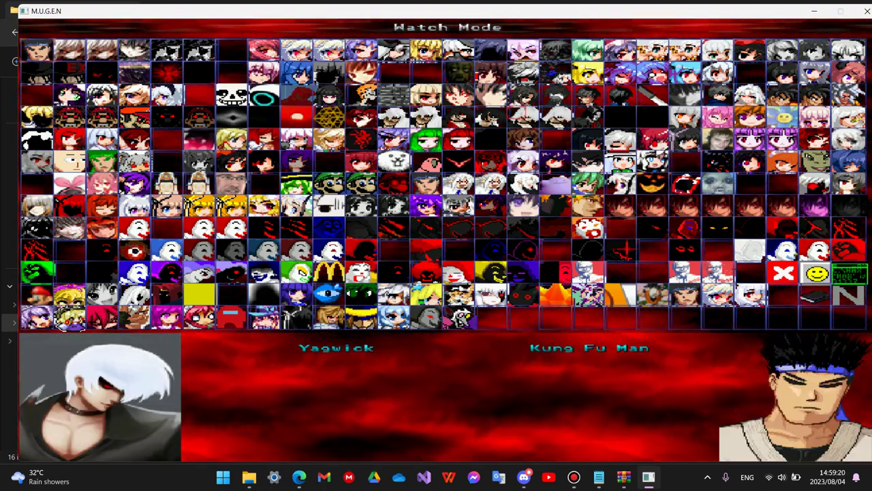
# Choose Reimu-Period-E as the opponent and start the match on the xX-INFERNAL-Xx stage
pyautogui.press('Right')
pyautogui.press('Down')
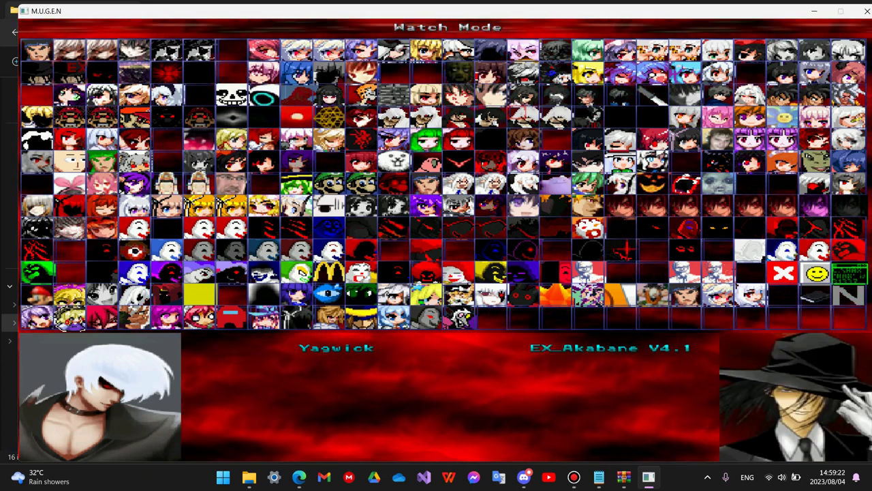
pyautogui.press('Right')
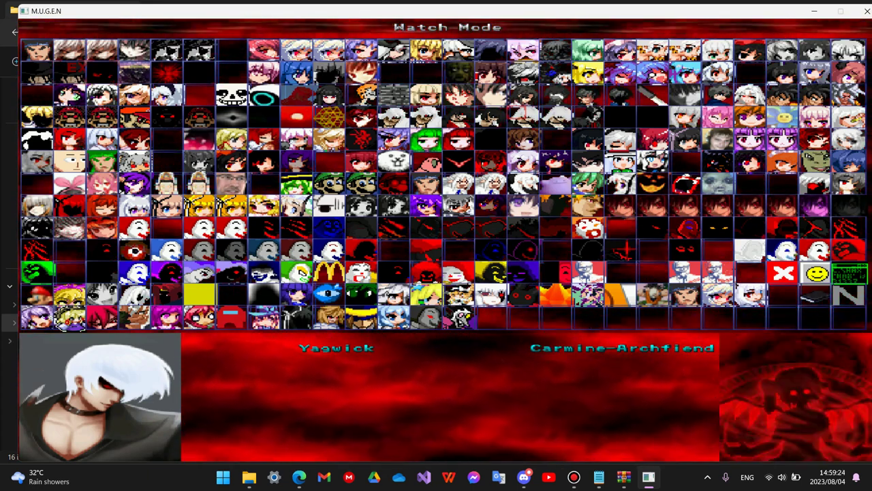
pyautogui.press('Left')
pyautogui.press('Right')
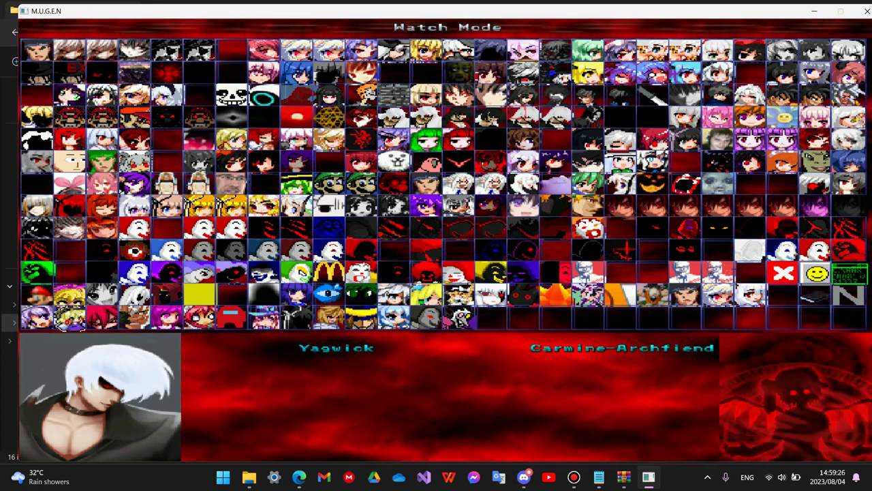
pyautogui.press('Right')
pyautogui.press('Right')
pyautogui.press('Down')
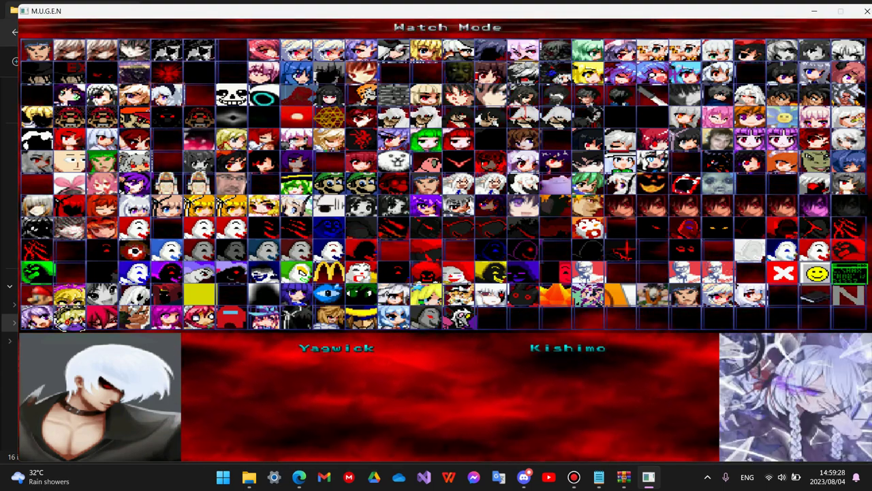
pyautogui.press('Right')
pyautogui.press('Right')
pyautogui.press('Right')
pyautogui.press('Return')
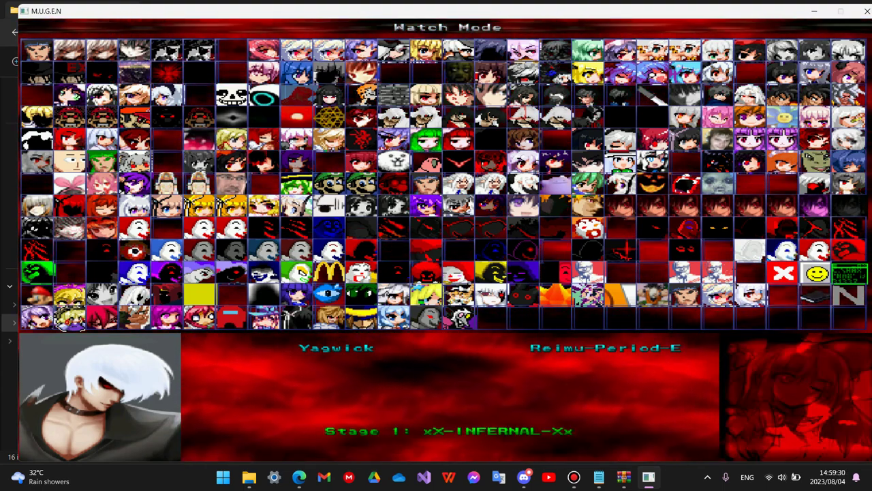
pyautogui.press('Return')
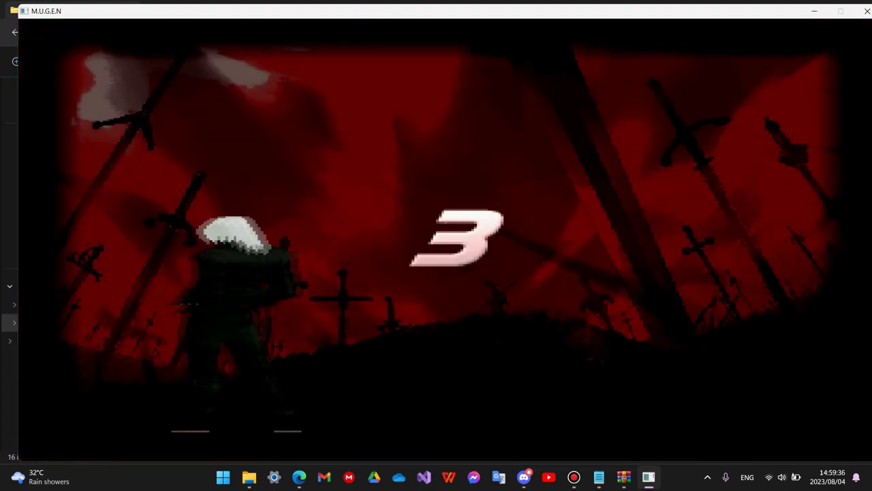
# Close the running match, relaunch winmugen.exe from Winmugen plus and enter Watch mode
pyautogui.click(866, 11)
pyautogui.doubleClick(602, 162)
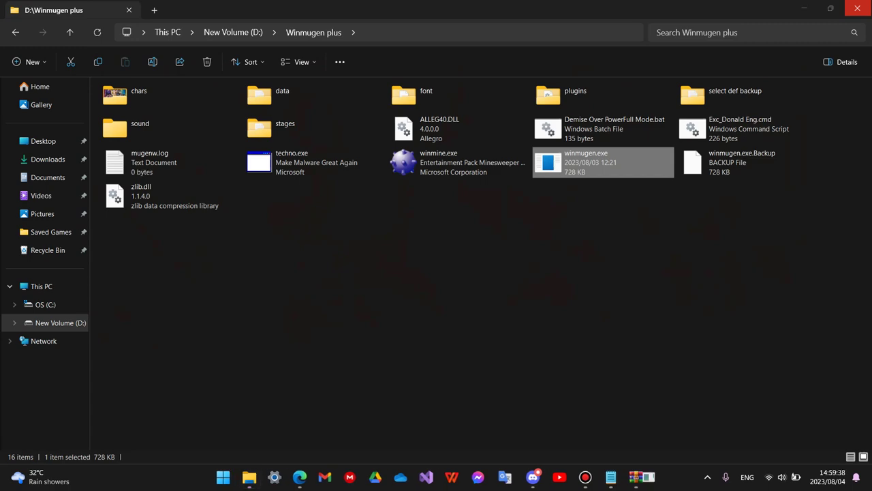
pyautogui.press('Return')
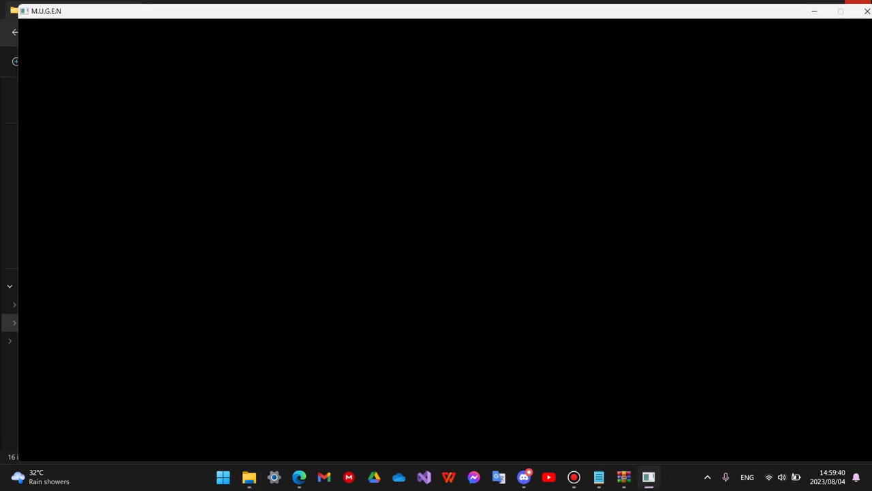
pyautogui.press('Up')
pyautogui.press('Up')
pyautogui.press('Up')
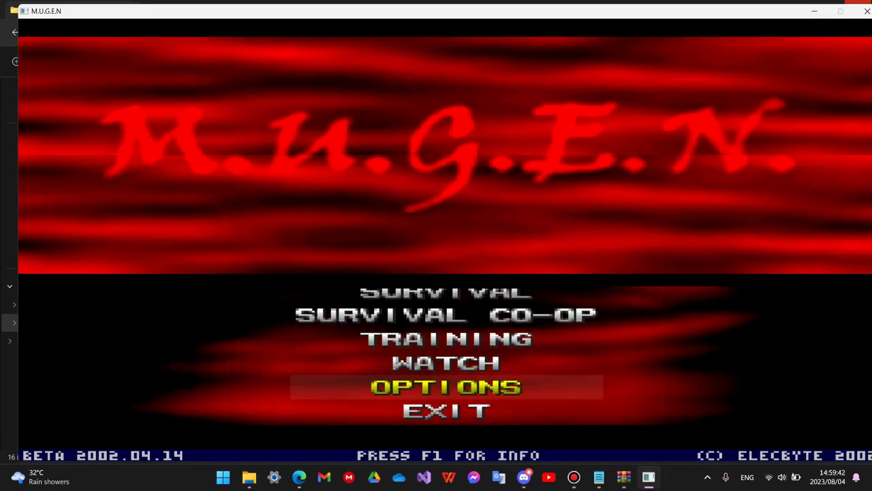
pyautogui.press('Return')
# Choose Yagwick against t[-_-t] and start the Watch mode match
pyautogui.press('Right')
pyautogui.press('Left')
pyautogui.press('Left')
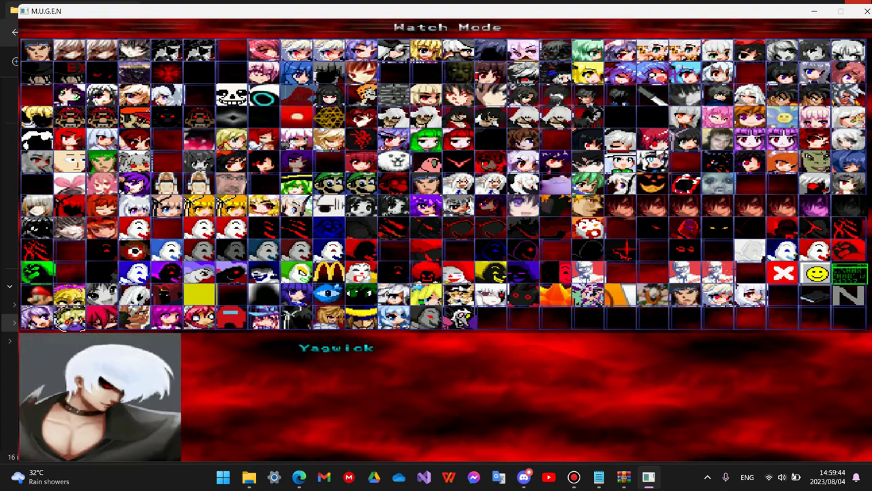
pyautogui.press('Return')
pyautogui.press('Return')
pyautogui.press('Left')
pyautogui.press('Return')
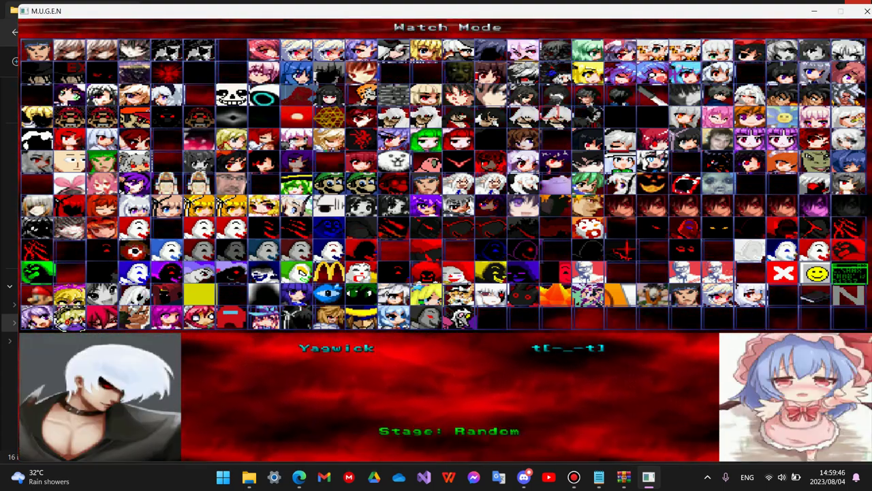
pyautogui.press('Right')
pyautogui.press('Return')
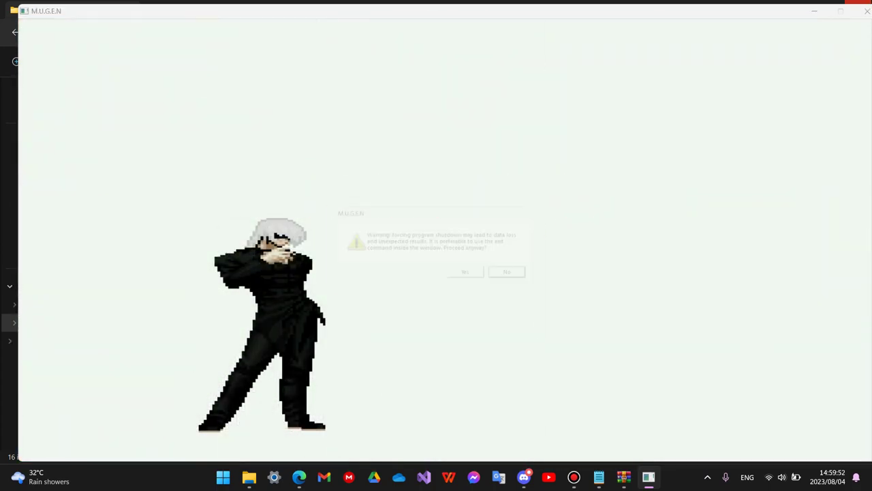
# Force the game closed during the t[-_-t] match, rerun winmugen.exe and return to Watch mode
pyautogui.click(867, 11)
pyautogui.press('Return')
pyautogui.press('Return')
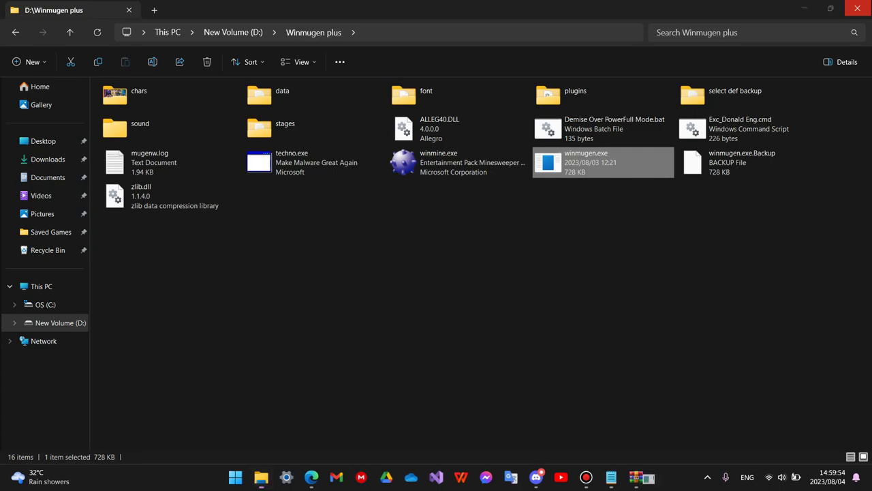
pyautogui.press('Up')
pyautogui.press('Up')
pyautogui.press('Up')
pyautogui.press('Return')
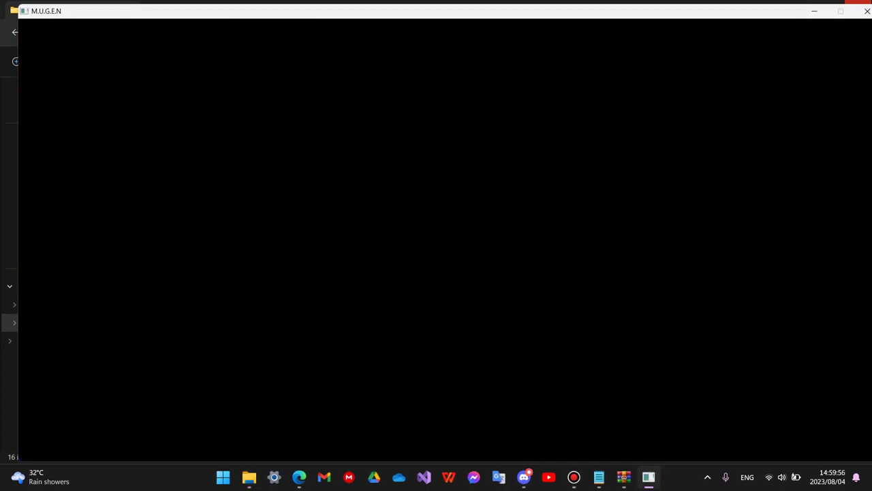
# Set up Yagwick against t[-_-t] with the stage on Random and start the match
pyautogui.press('Up')
pyautogui.press('Right')
pyautogui.press('Right')
pyautogui.press('Right')
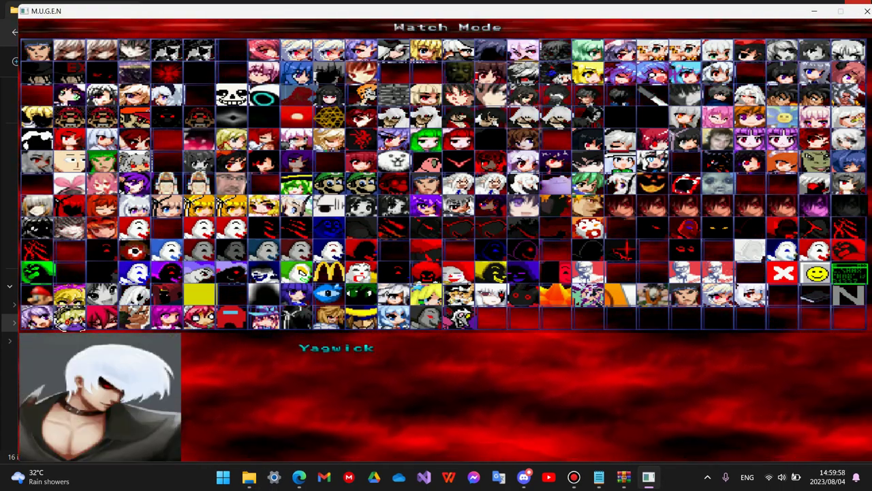
pyautogui.press('Return')
pyautogui.press('Return')
pyautogui.press('Left')
pyautogui.press('Down')
pyautogui.press('Return')
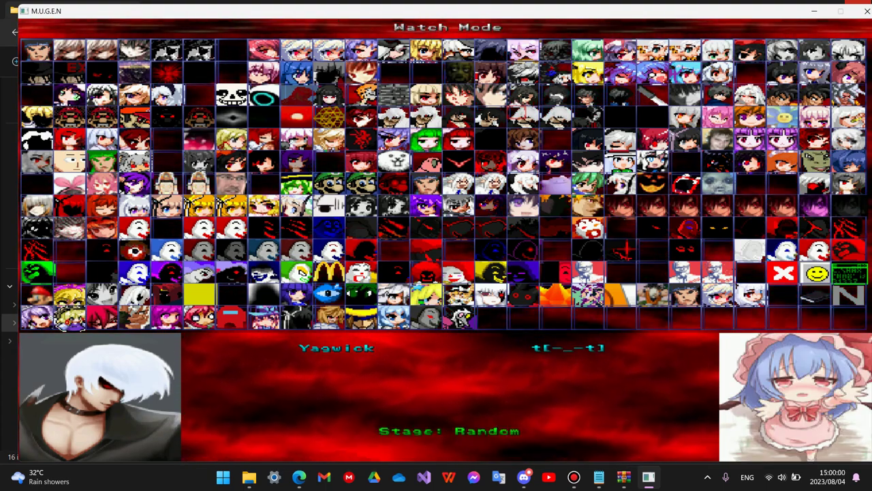
pyautogui.press('Return')
pyautogui.press('Return')
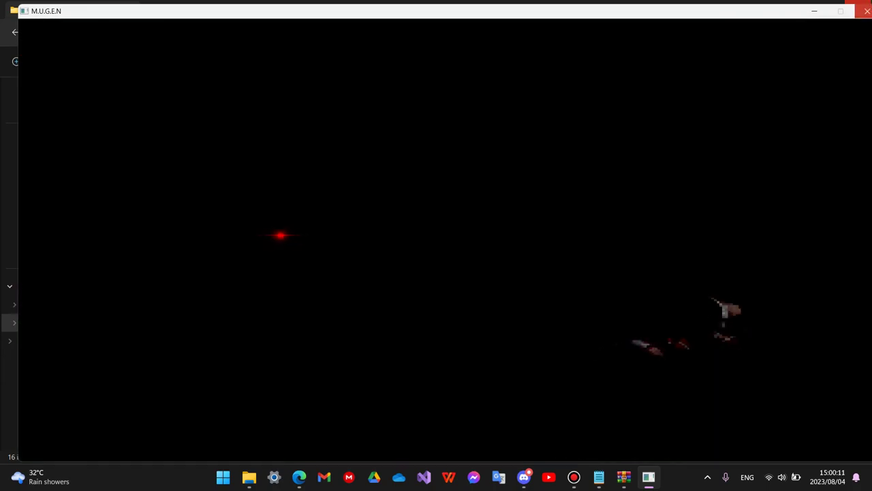
# Force M.U.G.E.N to shut down and open the mugen tutorial folder on New Volume (D:)
pyautogui.click(866, 11)
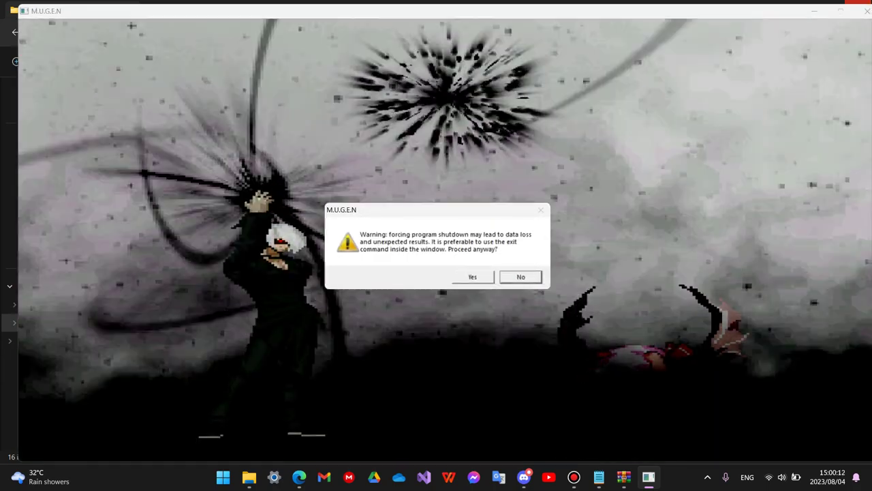
pyautogui.press('Return')
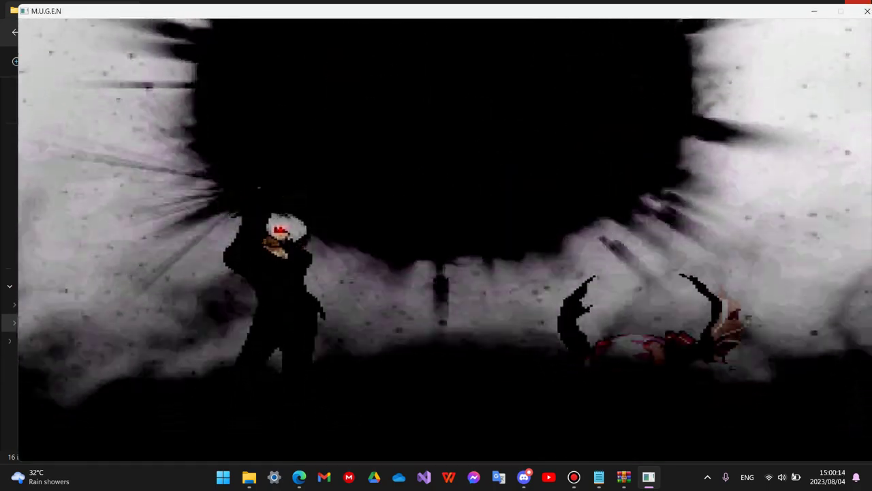
pyautogui.press('Escape')
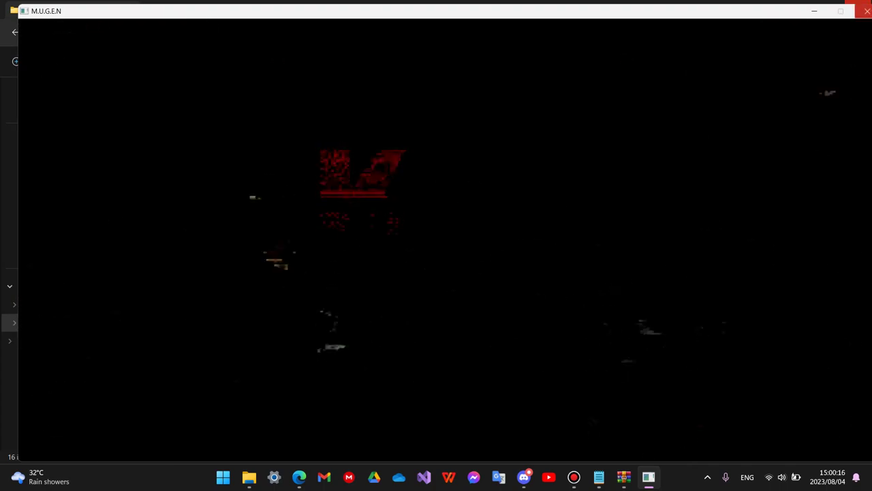
pyautogui.hotkey('alt', 'F4')
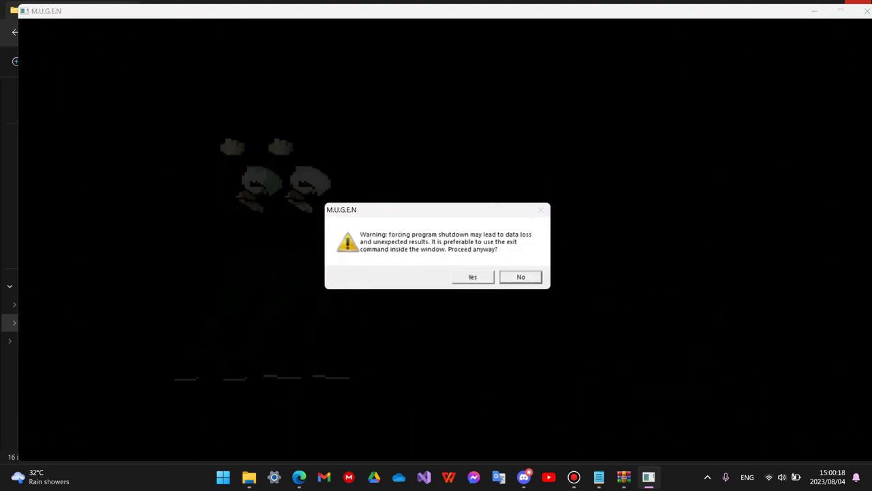
pyautogui.press('Return')
pyautogui.hotkey('alt', 'Up')
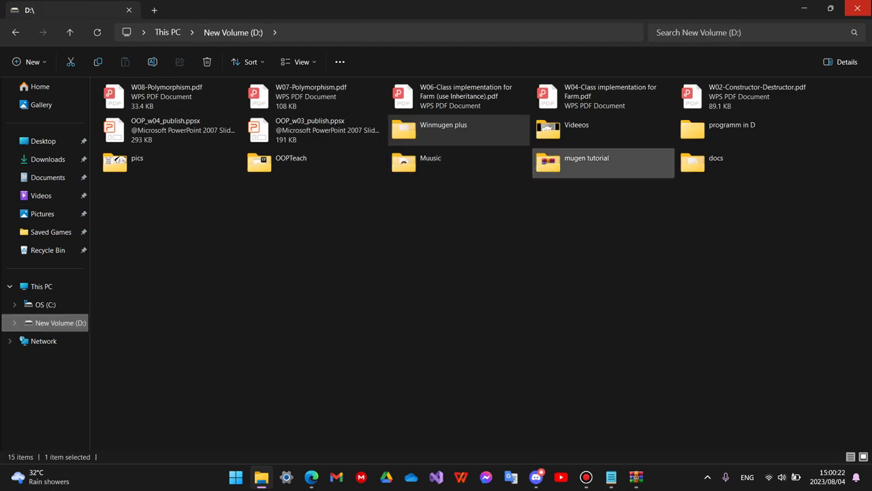
pyautogui.doubleClick(586, 162)
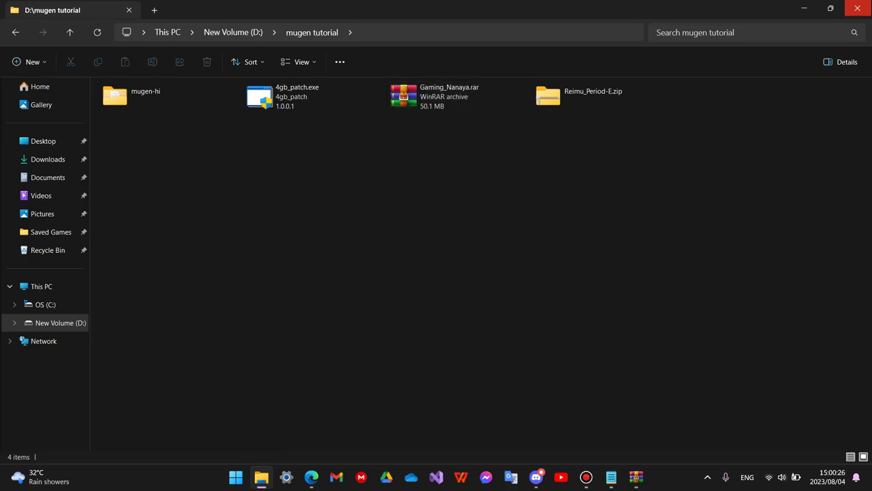
# Open the mugen-hi folder and glance at the crash-reduction notes in plans.txt
pyautogui.doubleClick(145, 95)
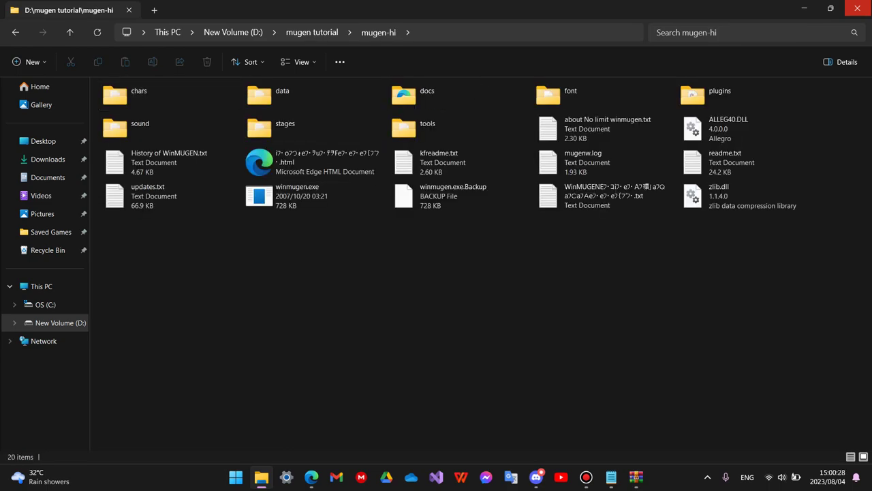
pyautogui.click(611, 477)
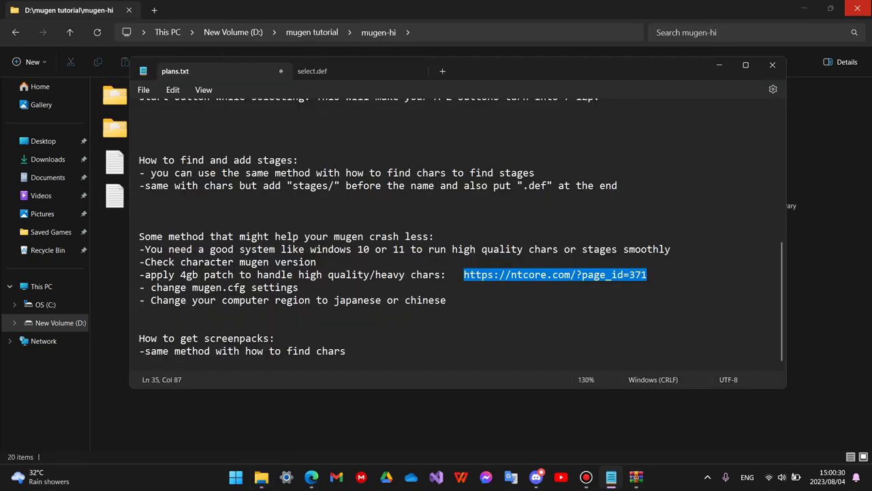
pyautogui.click(611, 477)
pyautogui.click(156, 162)
pyautogui.click(139, 128)
pyautogui.click(139, 95)
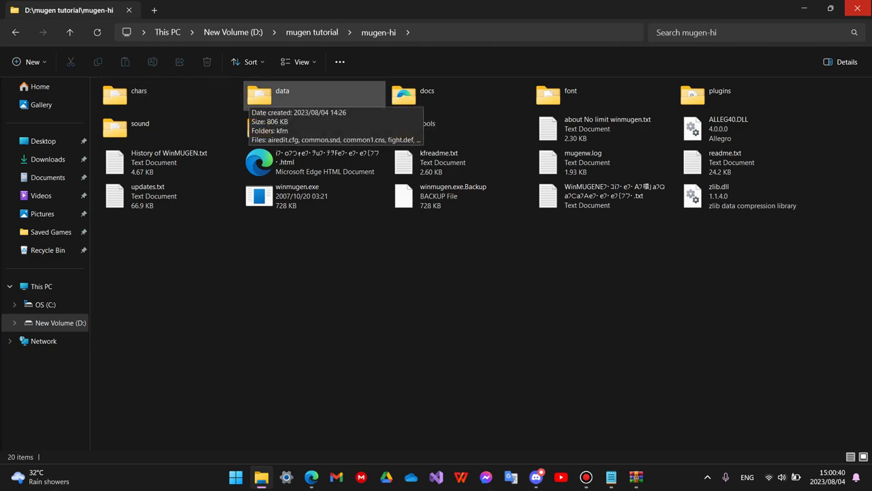
# Bring back the plans.txt notes and highlight mugen.cfg in the line about changing its settings
pyautogui.click(611, 477)
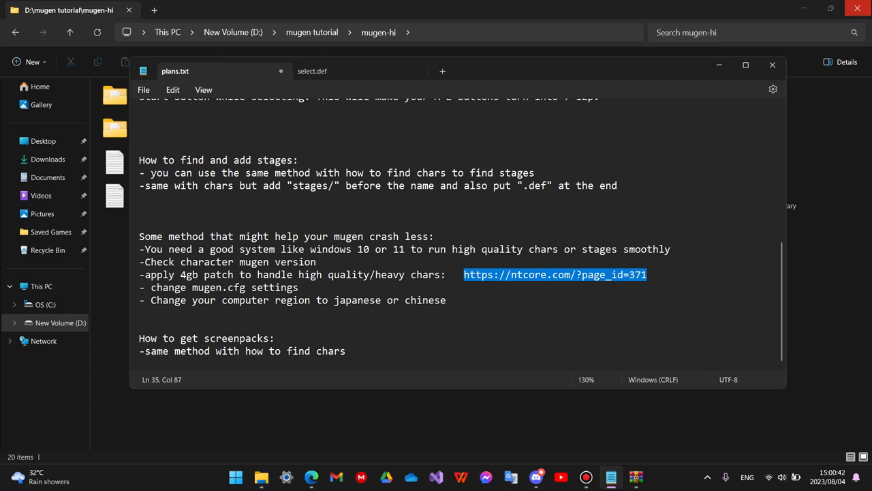
pyautogui.click(141, 313)
pyautogui.moveTo(246, 287); pyautogui.dragTo(193, 287)
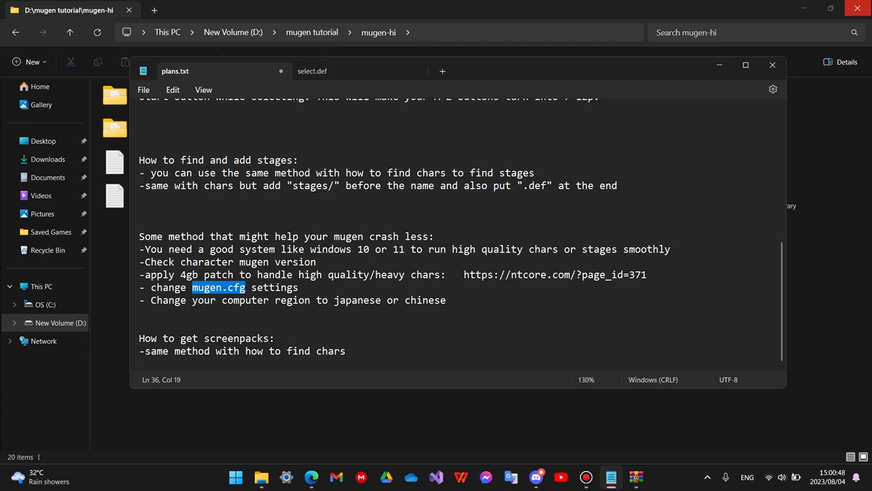
pyautogui.tripleClick(227, 262)
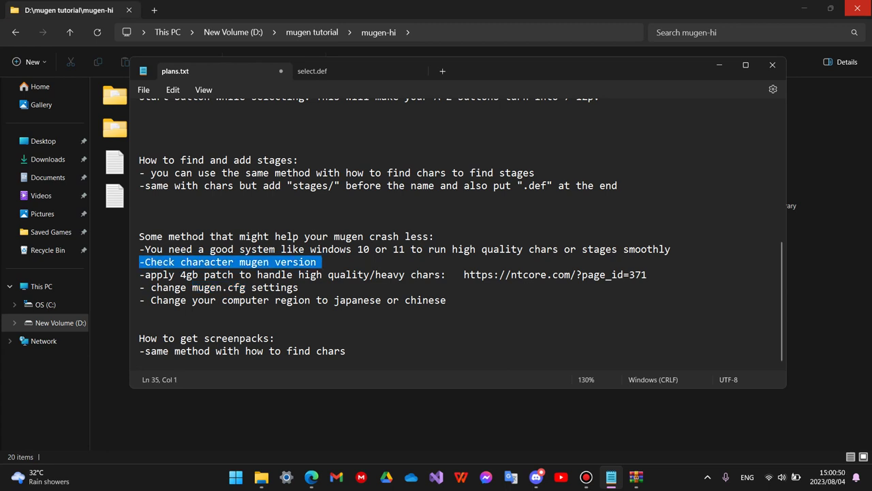
pyautogui.click(252, 287)
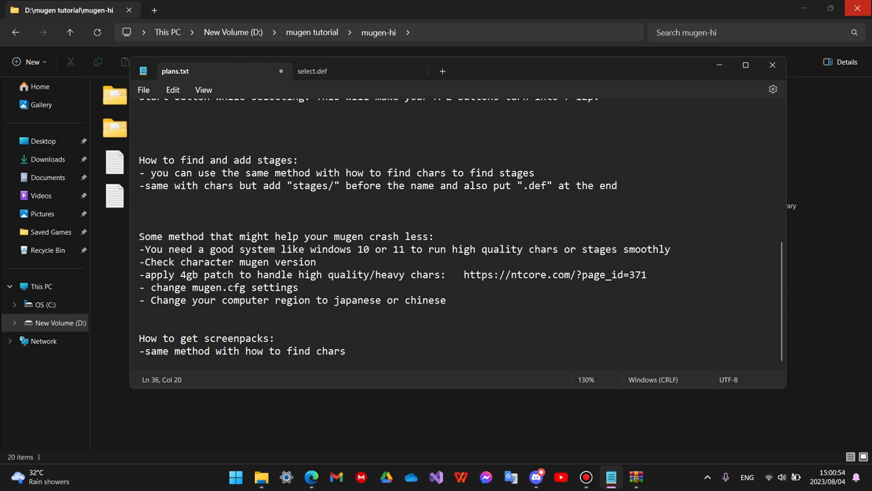
pyautogui.moveTo(246, 287); pyautogui.dragTo(192, 287)
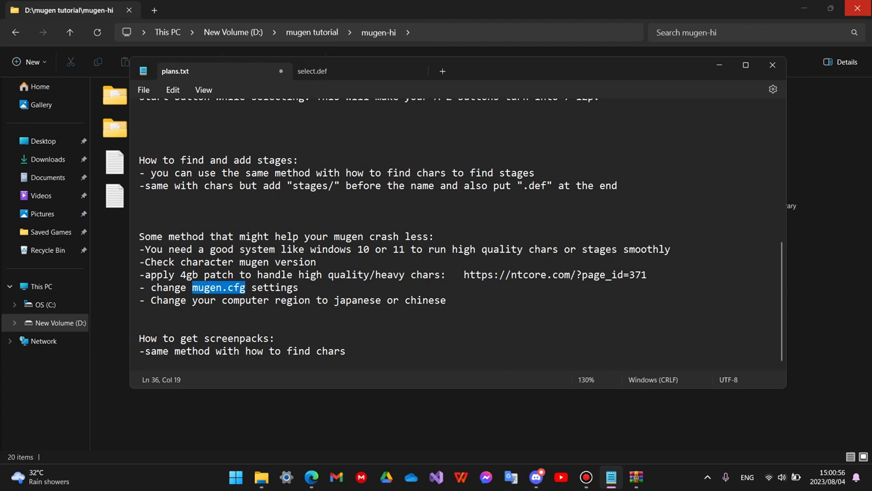
# Go to Saved Games and open the Winmugen plus folder through its shortcut
pyautogui.click(110, 251)
pyautogui.click(48, 231)
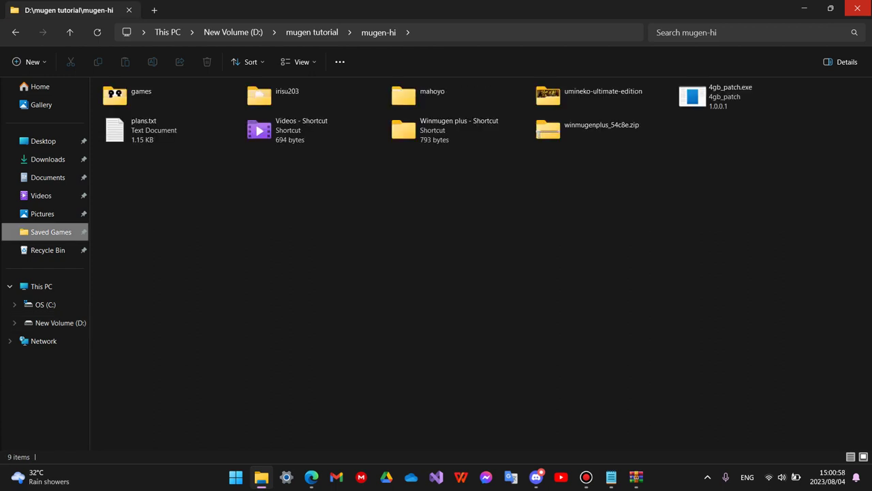
pyautogui.click(141, 96)
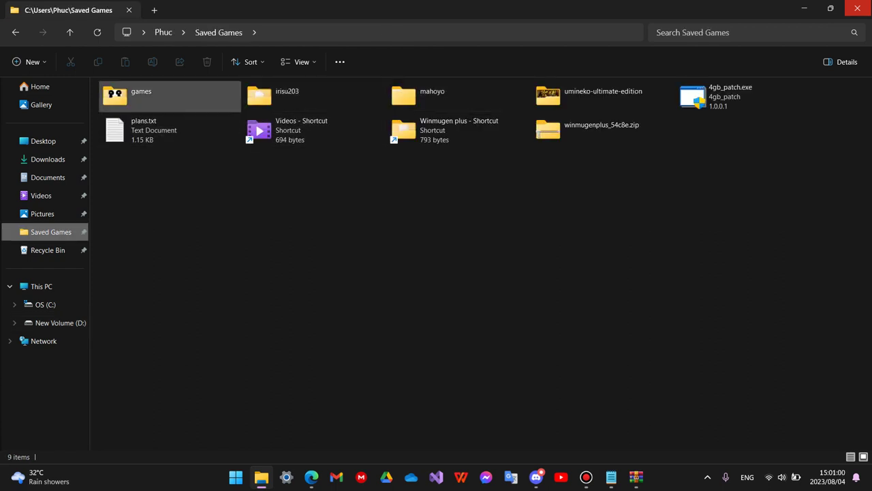
pyautogui.click(432, 96)
pyautogui.click(458, 129)
pyautogui.click(287, 95)
pyautogui.click(301, 129)
pyautogui.click(458, 129)
pyautogui.doubleClick(458, 130)
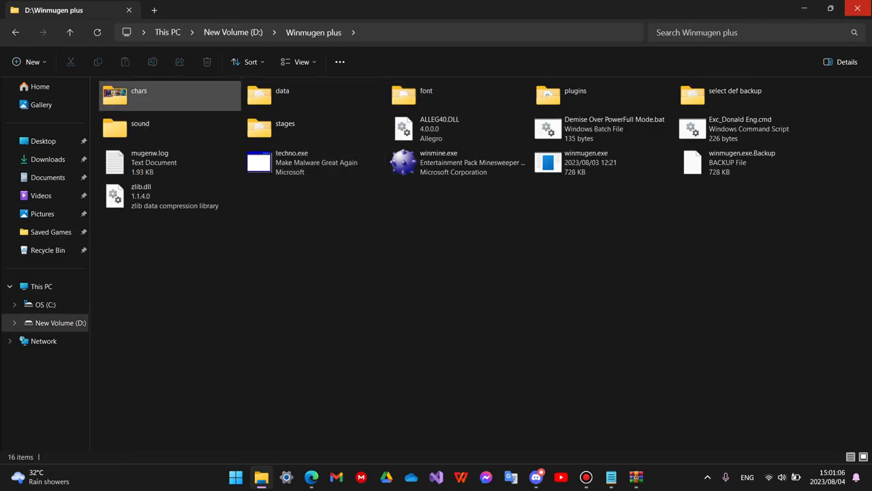
# Open the chars folder of Winmugen plus and select the M-Reimu character folder
pyautogui.press('Return')
pyautogui.write('ma')
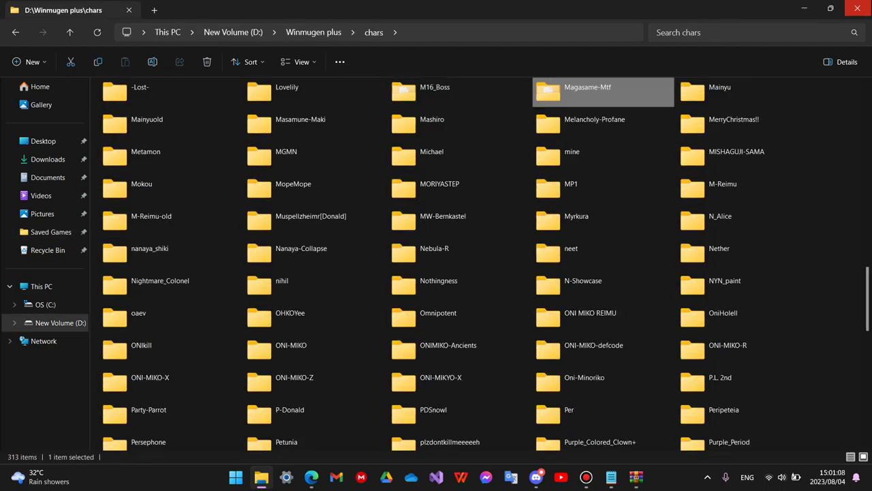
pyautogui.press('Right')
pyautogui.press('Right')
pyautogui.press('Right')
pyautogui.press('Right')
pyautogui.press('Right')
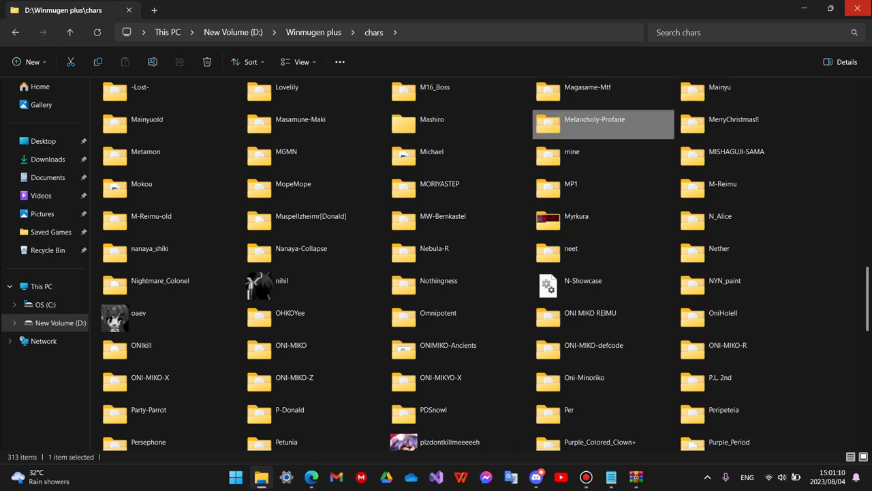
pyautogui.press('Right')
pyautogui.press('Right')
pyautogui.press('Right')
pyautogui.press('Right')
pyautogui.press('Right')
pyautogui.press('Right')
pyautogui.press('Right')
pyautogui.press('Right')
pyautogui.press('Right')
pyautogui.press('Right')
pyautogui.press('Right')
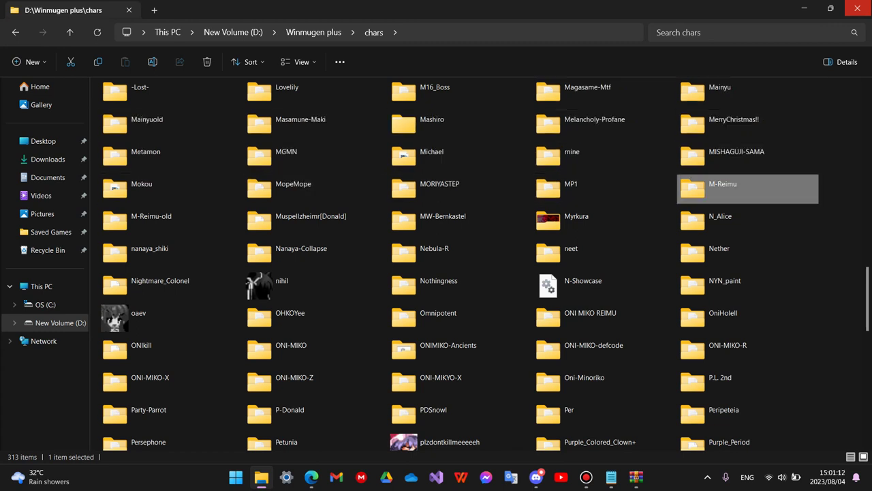
# Open the M-Reimu folder and its ReadMe(English).txt file
pyautogui.press('Return')
pyautogui.press('Down')
pyautogui.press('Down')
pyautogui.press('Down')
pyautogui.press('Down')
pyautogui.press('Down')
pyautogui.press('Down')
pyautogui.press('Down')
pyautogui.press('Up')
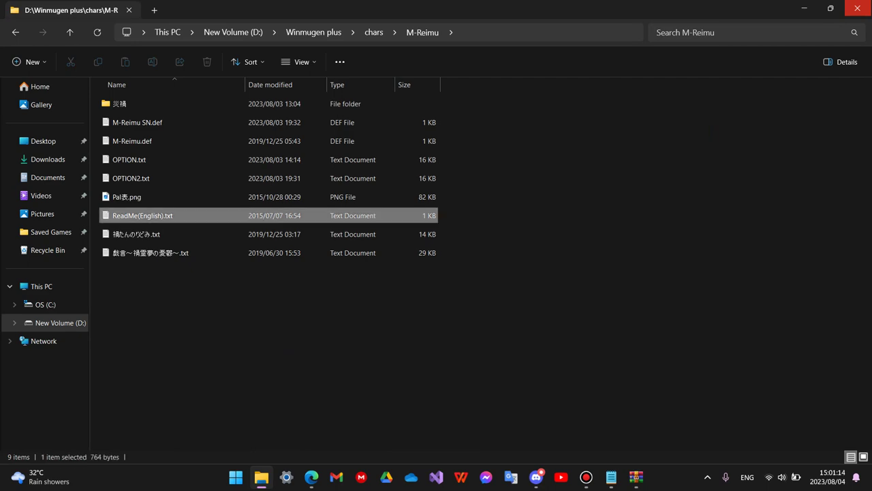
pyautogui.press('Return')
# Correct the misspelled first word to "Please" in the readme's sentence about the MUGEN.cfg [Config] setting
pyautogui.scroll(-5, 457, 239)
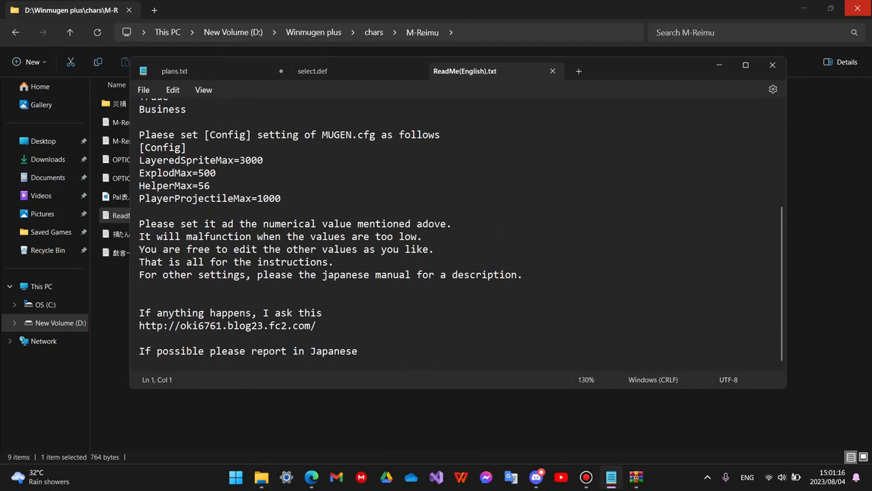
pyautogui.scroll(1, 462, 234)
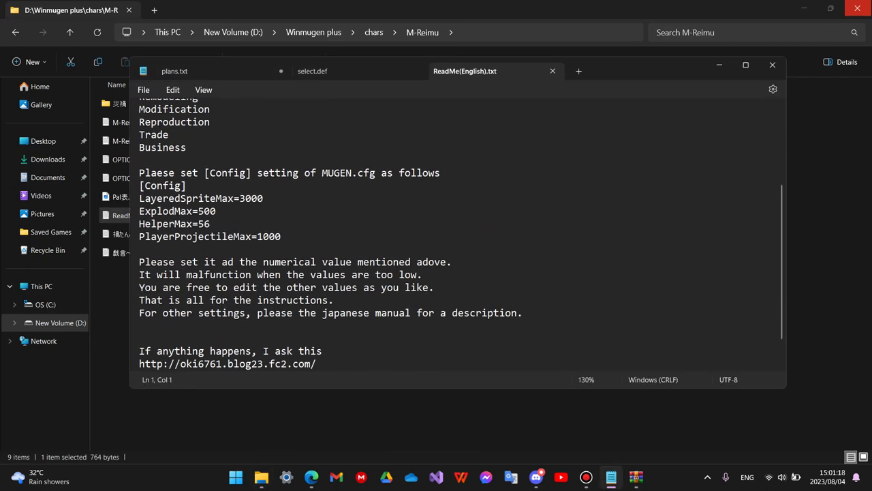
pyautogui.click(164, 172)
pyautogui.press('BackSpace')
pyautogui.press('BackSpace')
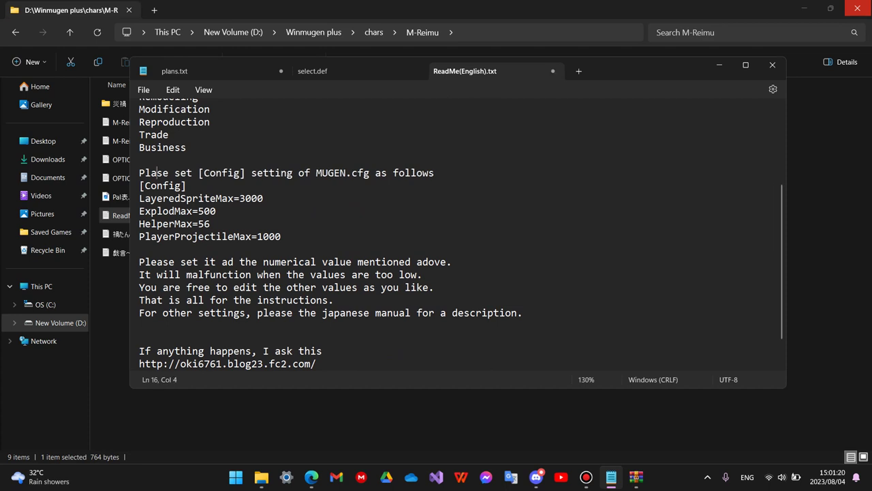
pyautogui.write('ew')
pyautogui.press('BackSpace')
pyautogui.write('a')
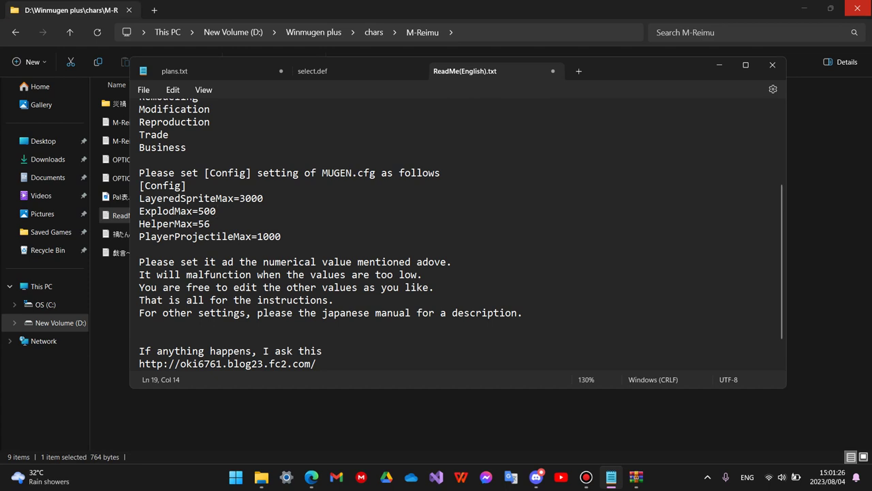
# Highlight the readme's recommended values from LayeredSpriteMax to PlayerProjectileMax, and return to New Volume (D:)
pyautogui.moveTo(283, 236); pyautogui.dragTo(144, 197)
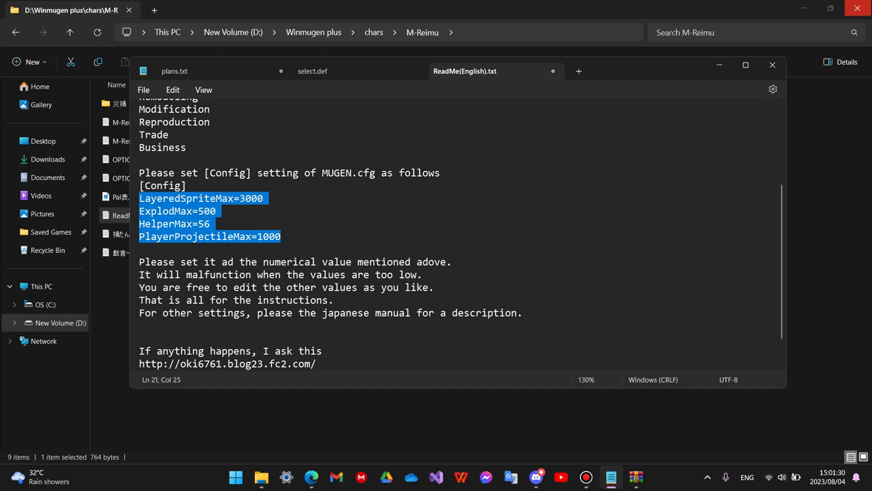
pyautogui.scroll(1, 327, 232)
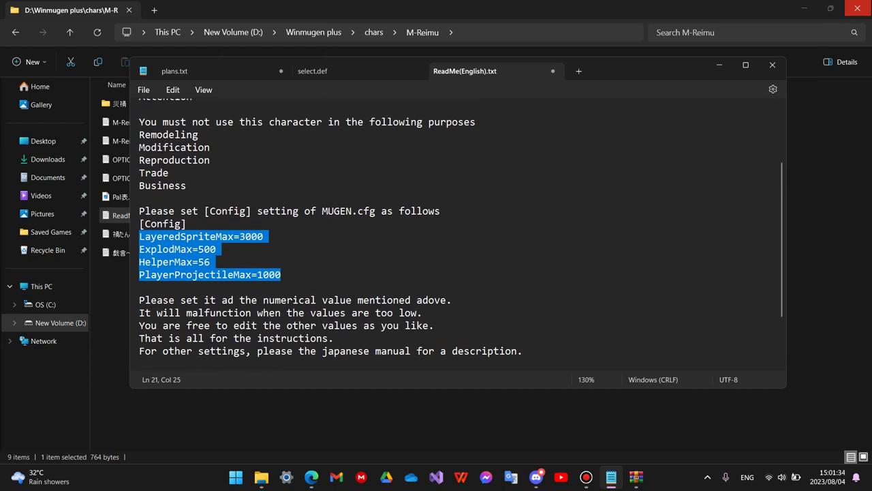
pyautogui.click(300, 416)
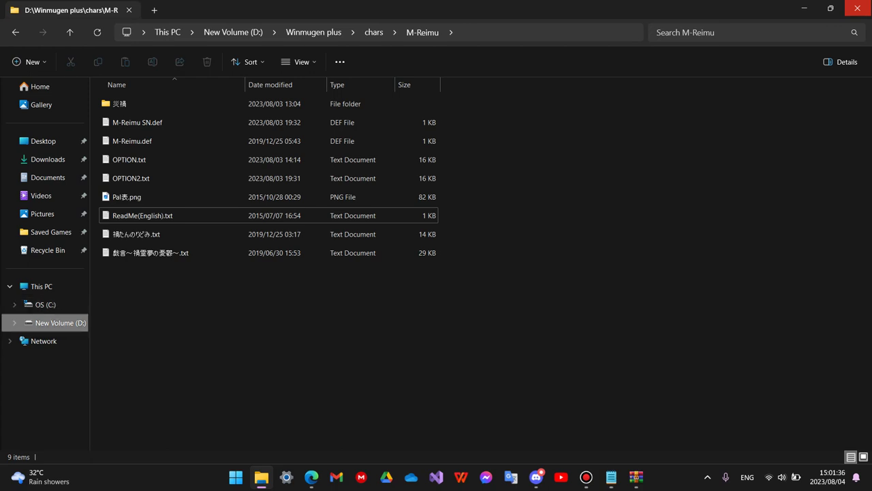
pyautogui.click(60, 323)
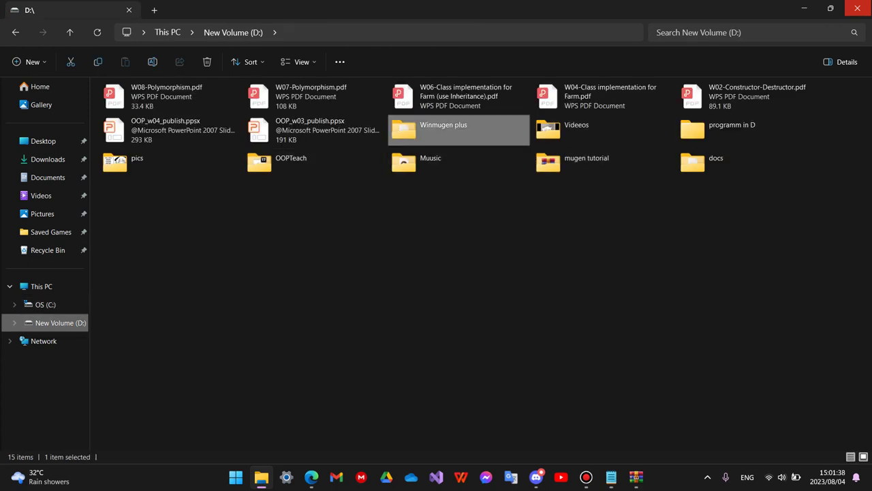
pyautogui.click(611, 477)
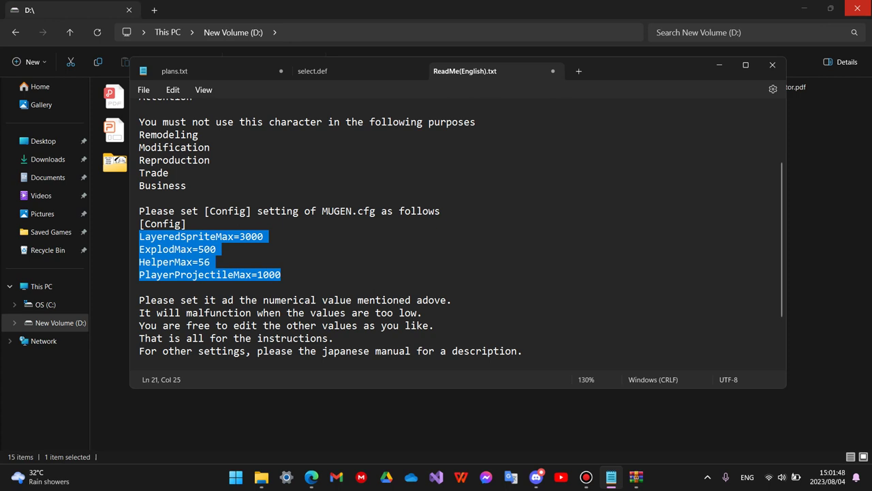
pyautogui.click(453, 419)
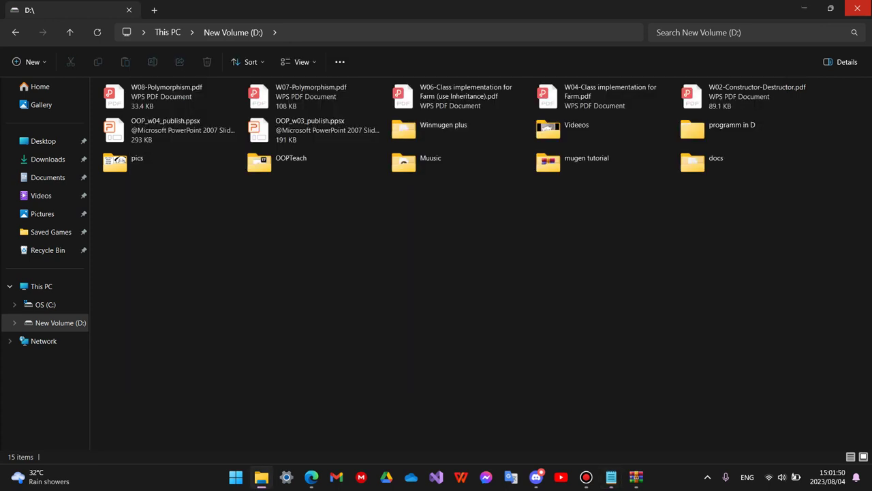
# Open mugen.cfg from the data folder of mugen-hi inside mugen tutorial
pyautogui.doubleClick(586, 163)
pyautogui.click(163, 97)
pyautogui.doubleClick(145, 95)
pyautogui.doubleClick(300, 96)
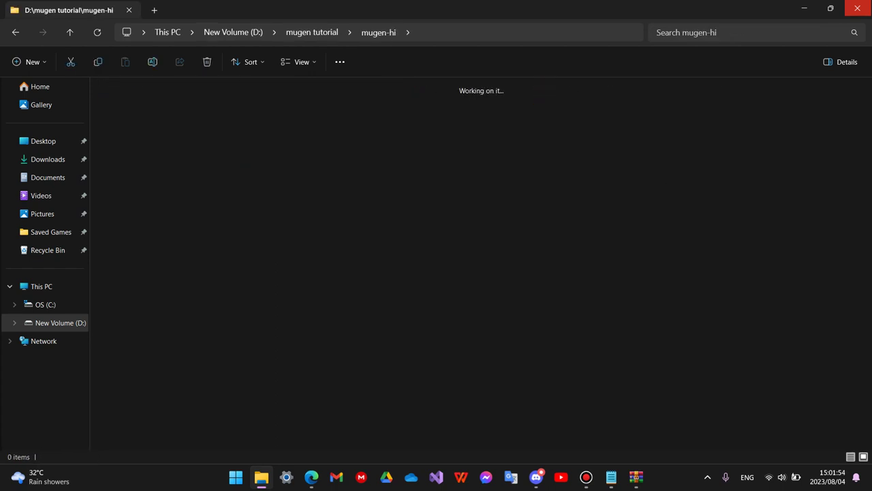
pyautogui.click(743, 130)
pyautogui.doubleClick(743, 130)
# In the [Video Win] section of mugen.cfg, set Width to 1000 and Stretch to 1
pyautogui.scroll(-20, 457, 239)
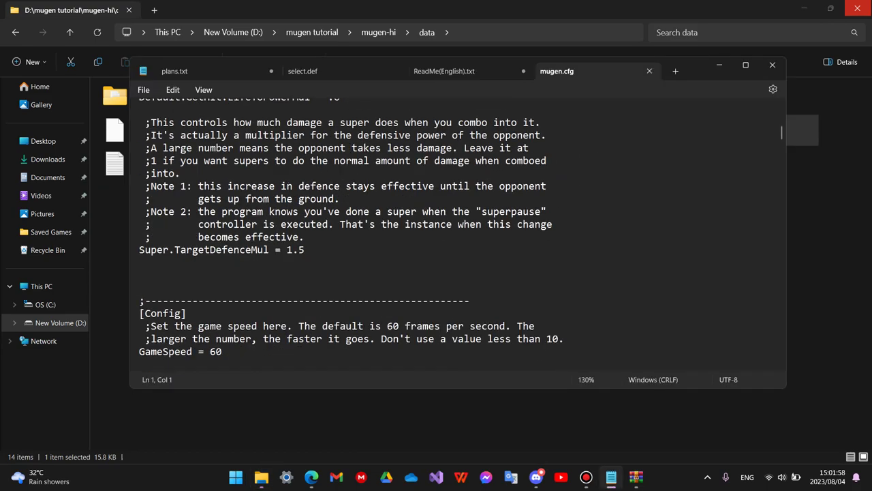
pyautogui.scroll(10, 457, 239)
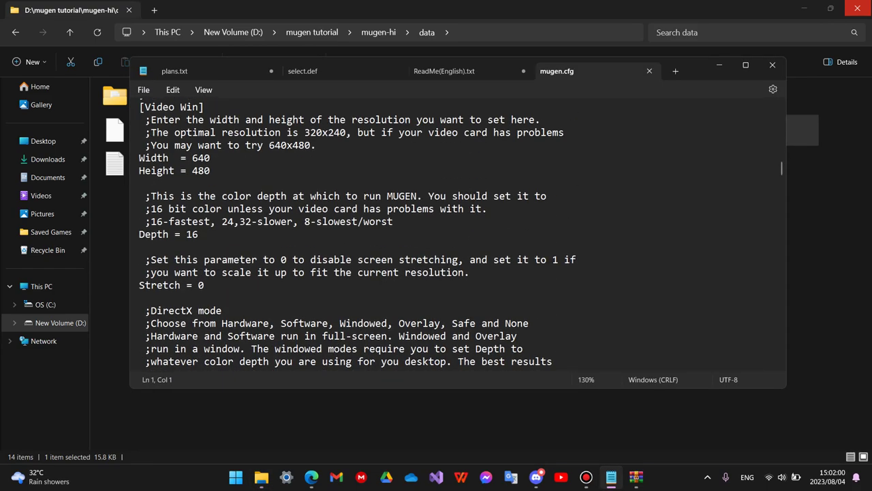
pyautogui.scroll(4, 456, 239)
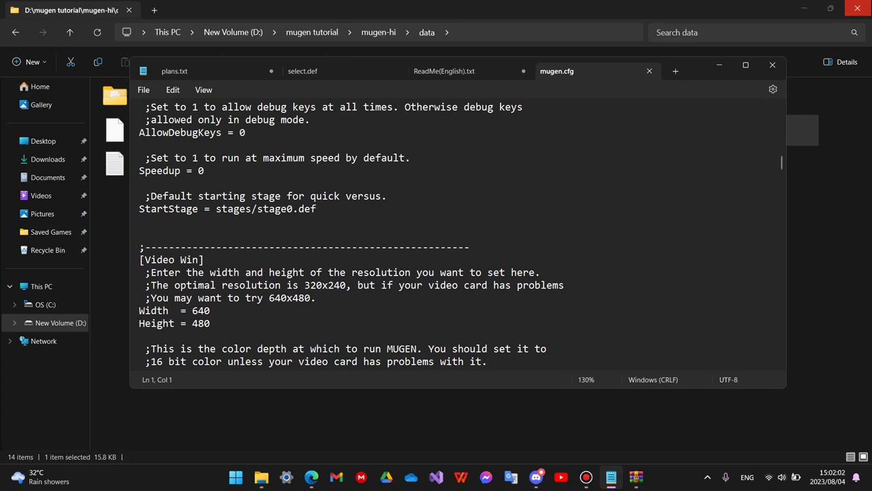
pyautogui.scroll(-2, 457, 238)
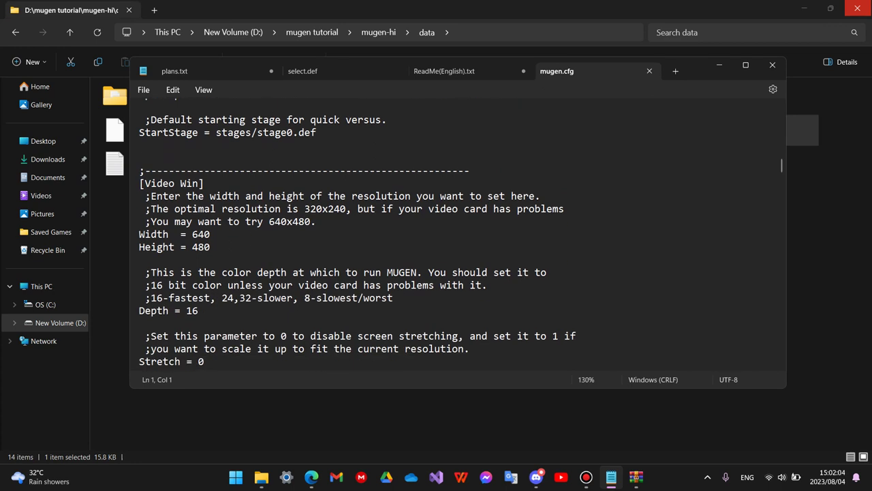
pyautogui.scroll(-1, 457, 239)
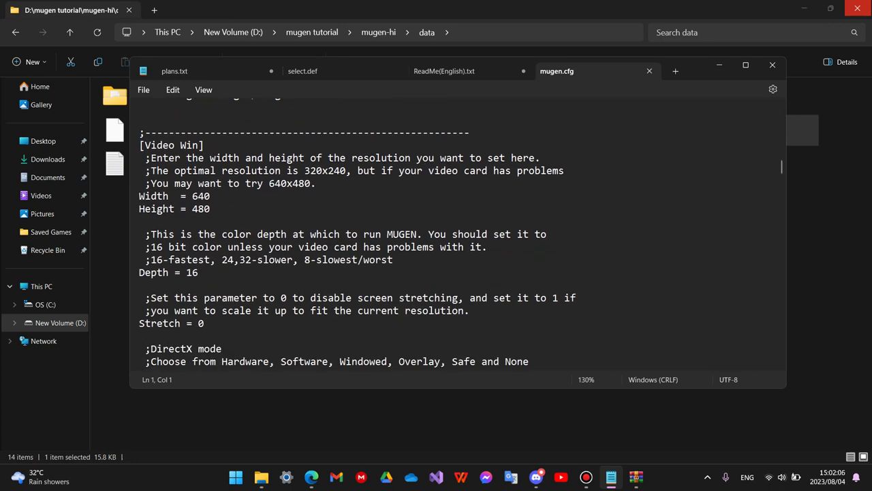
pyautogui.moveTo(212, 196); pyautogui.dragTo(192, 196)
pyautogui.write('1000')
pyautogui.scroll(-3, 211, 208)
pyautogui.click(211, 209)
pyautogui.press('BackSpace')
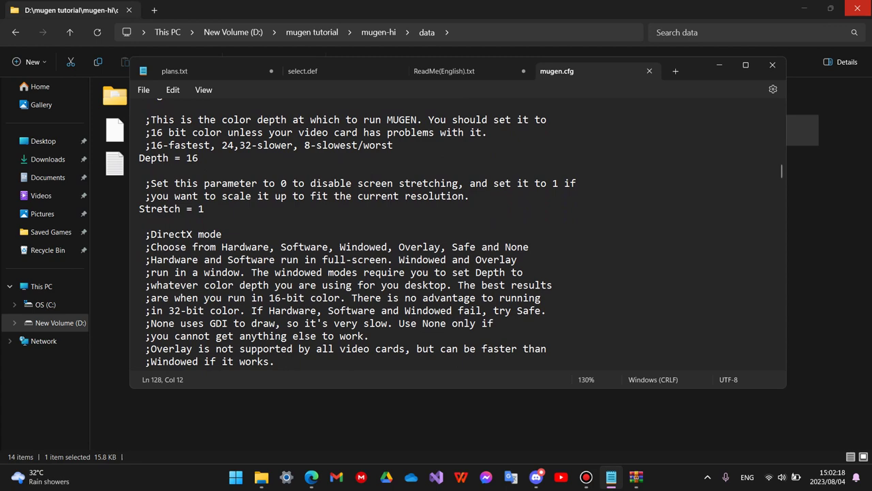
# Look through the video and sound sections of mugen.cfg, and return to the [Config] section with the sprite and explod limits
pyautogui.scroll(-9, 456, 231)
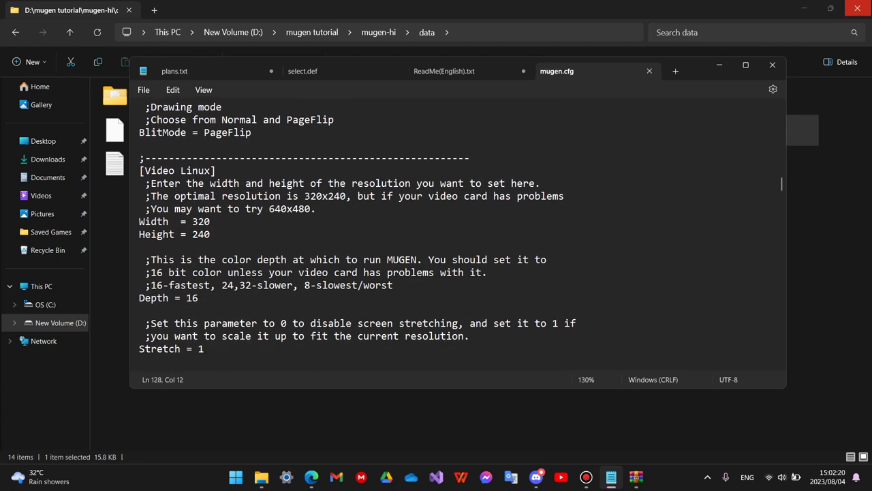
pyautogui.scroll(-9, 457, 232)
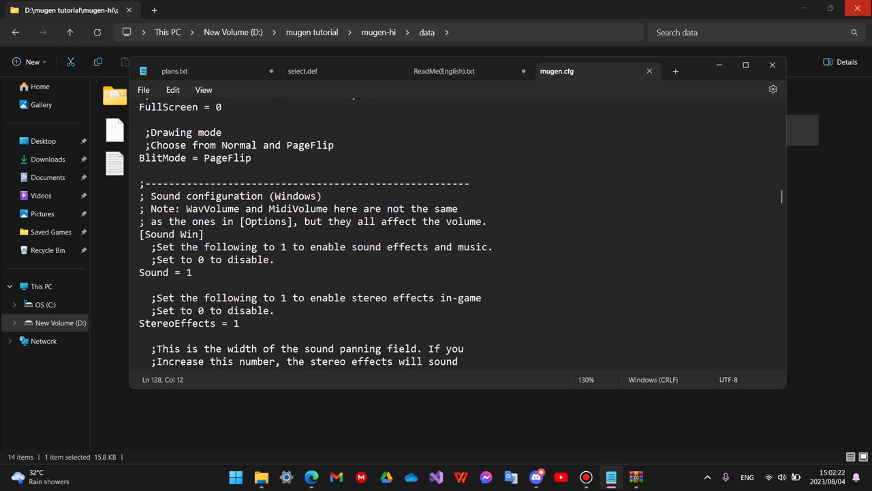
pyautogui.scroll(-11, 457, 231)
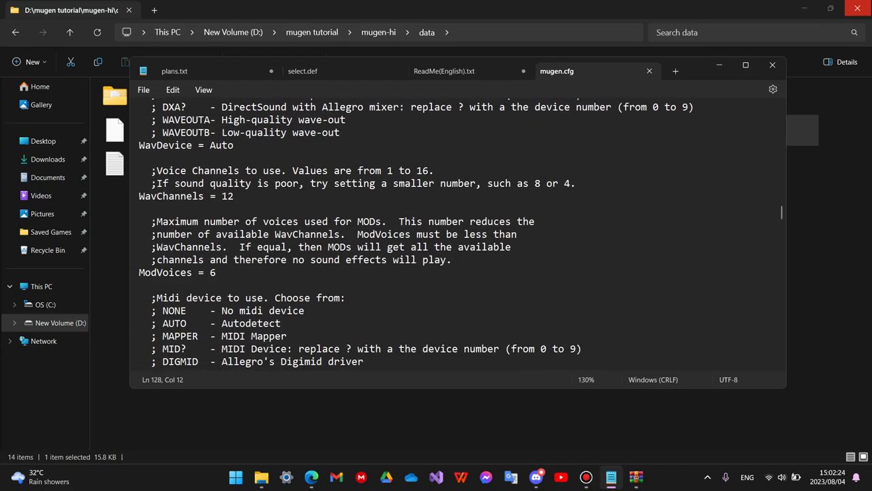
pyautogui.scroll(-15, 456, 232)
pyautogui.scroll(20, 456, 231)
pyautogui.scroll(20, 456, 232)
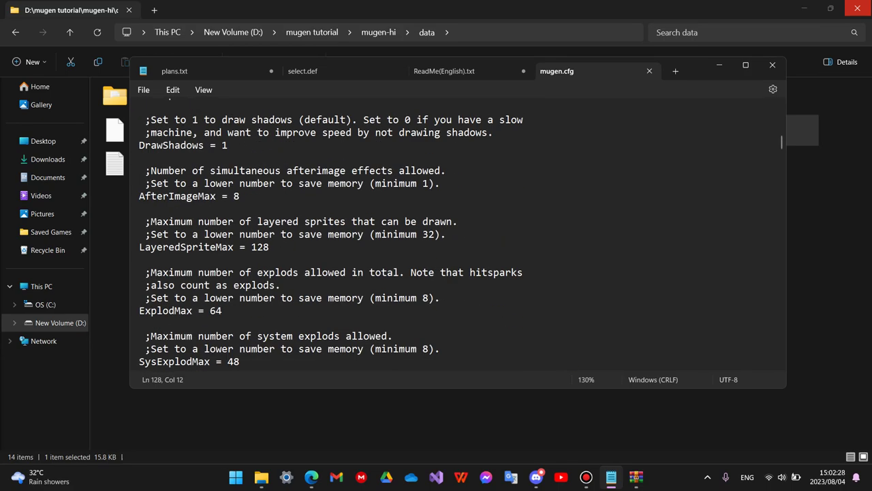
pyautogui.scroll(2, 457, 231)
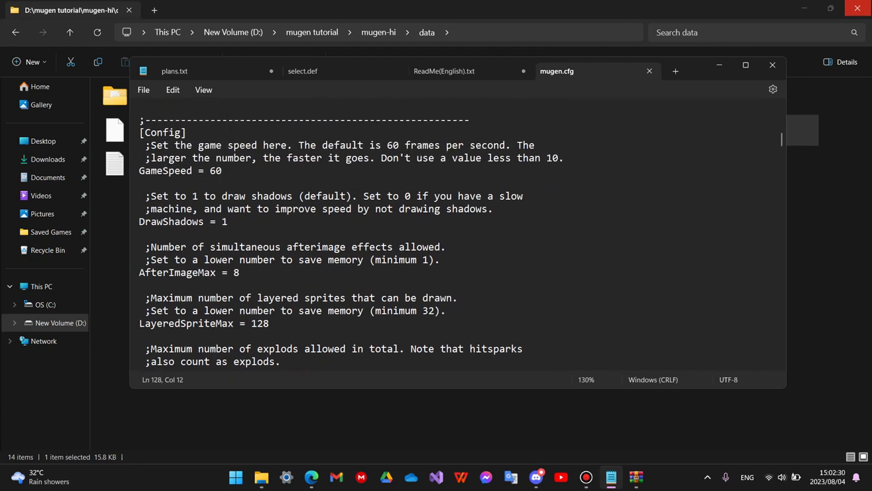